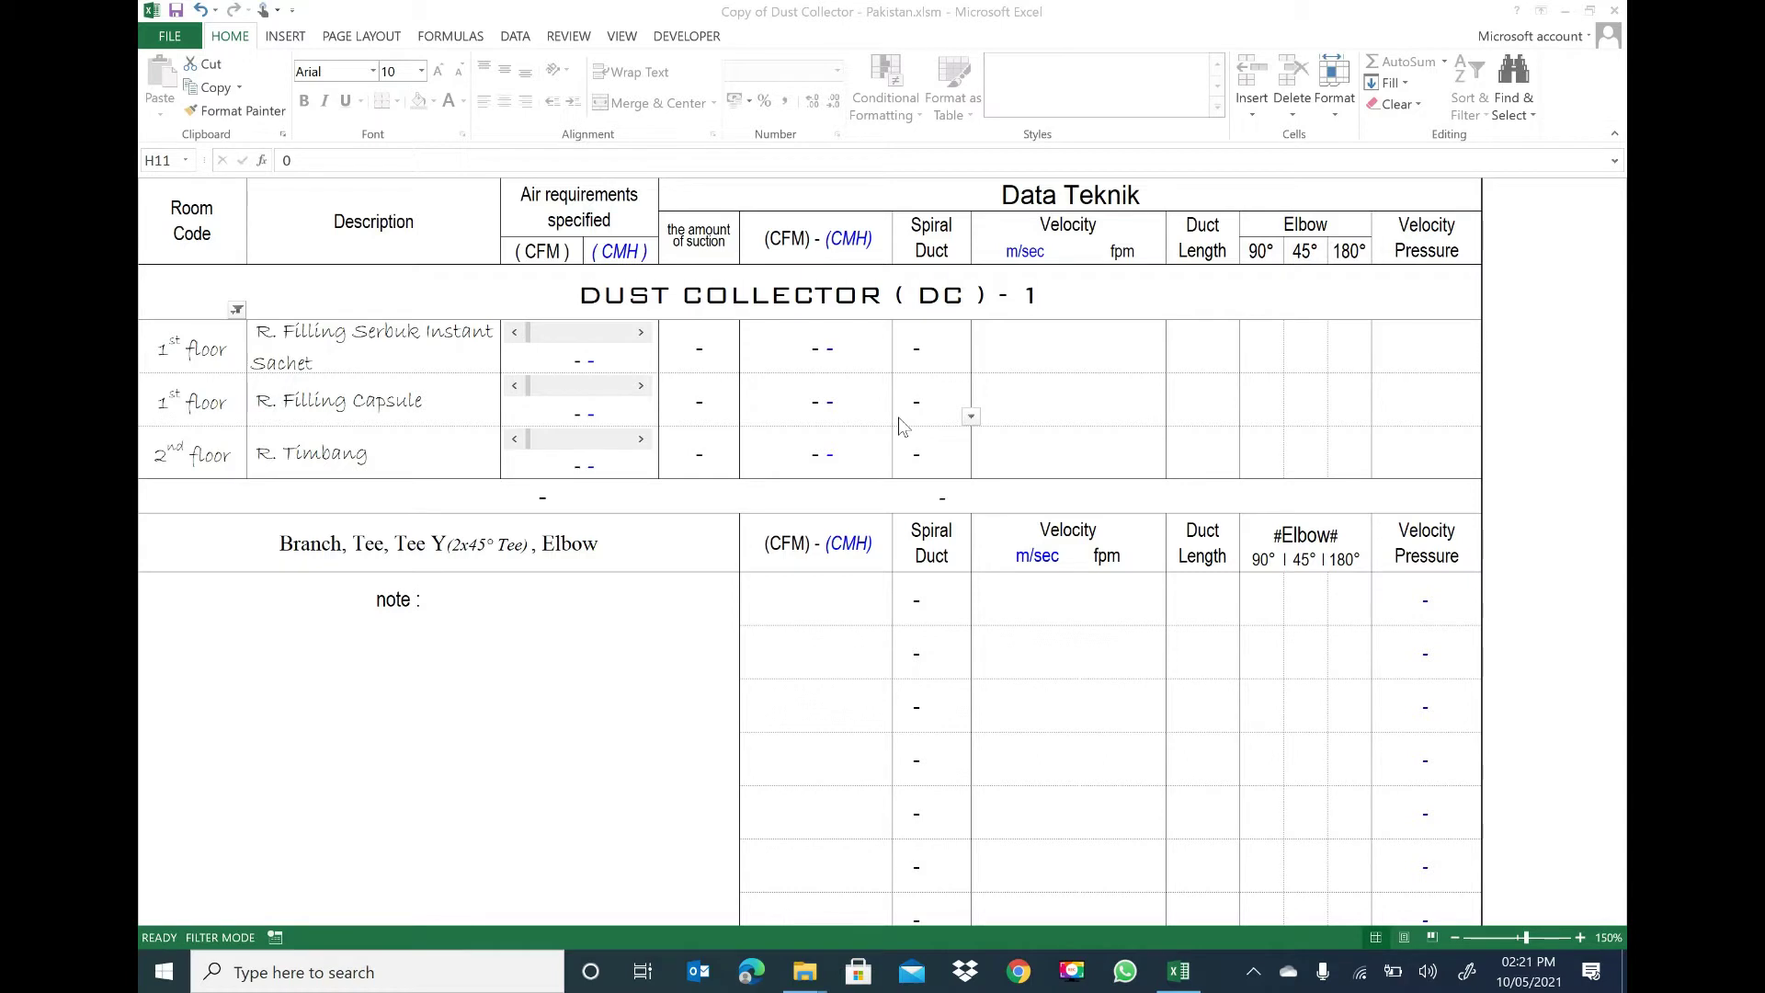
- Step the Serbuk Instant Sachet room's air requirement scroll bar up to 300 CFM (510 CMH)
left_click(583, 335)
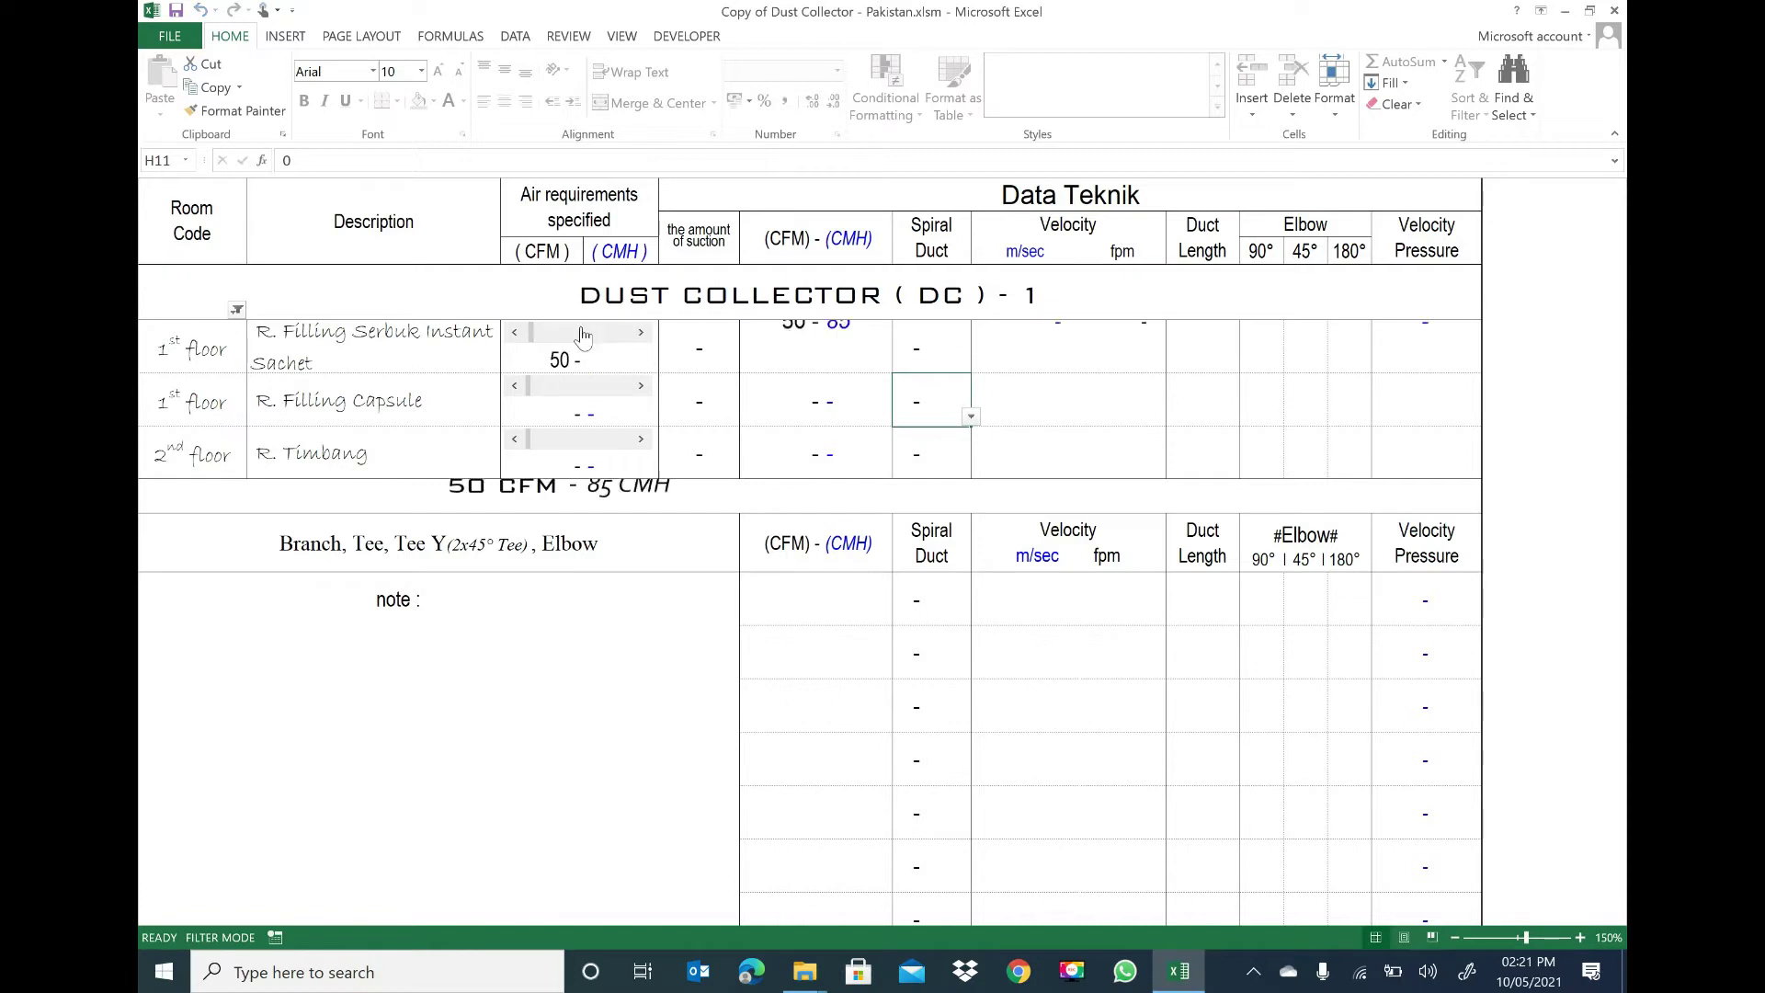
left_click(583, 335)
left_click(584, 335)
left_click(585, 335)
left_click(585, 336)
left_click(584, 336)
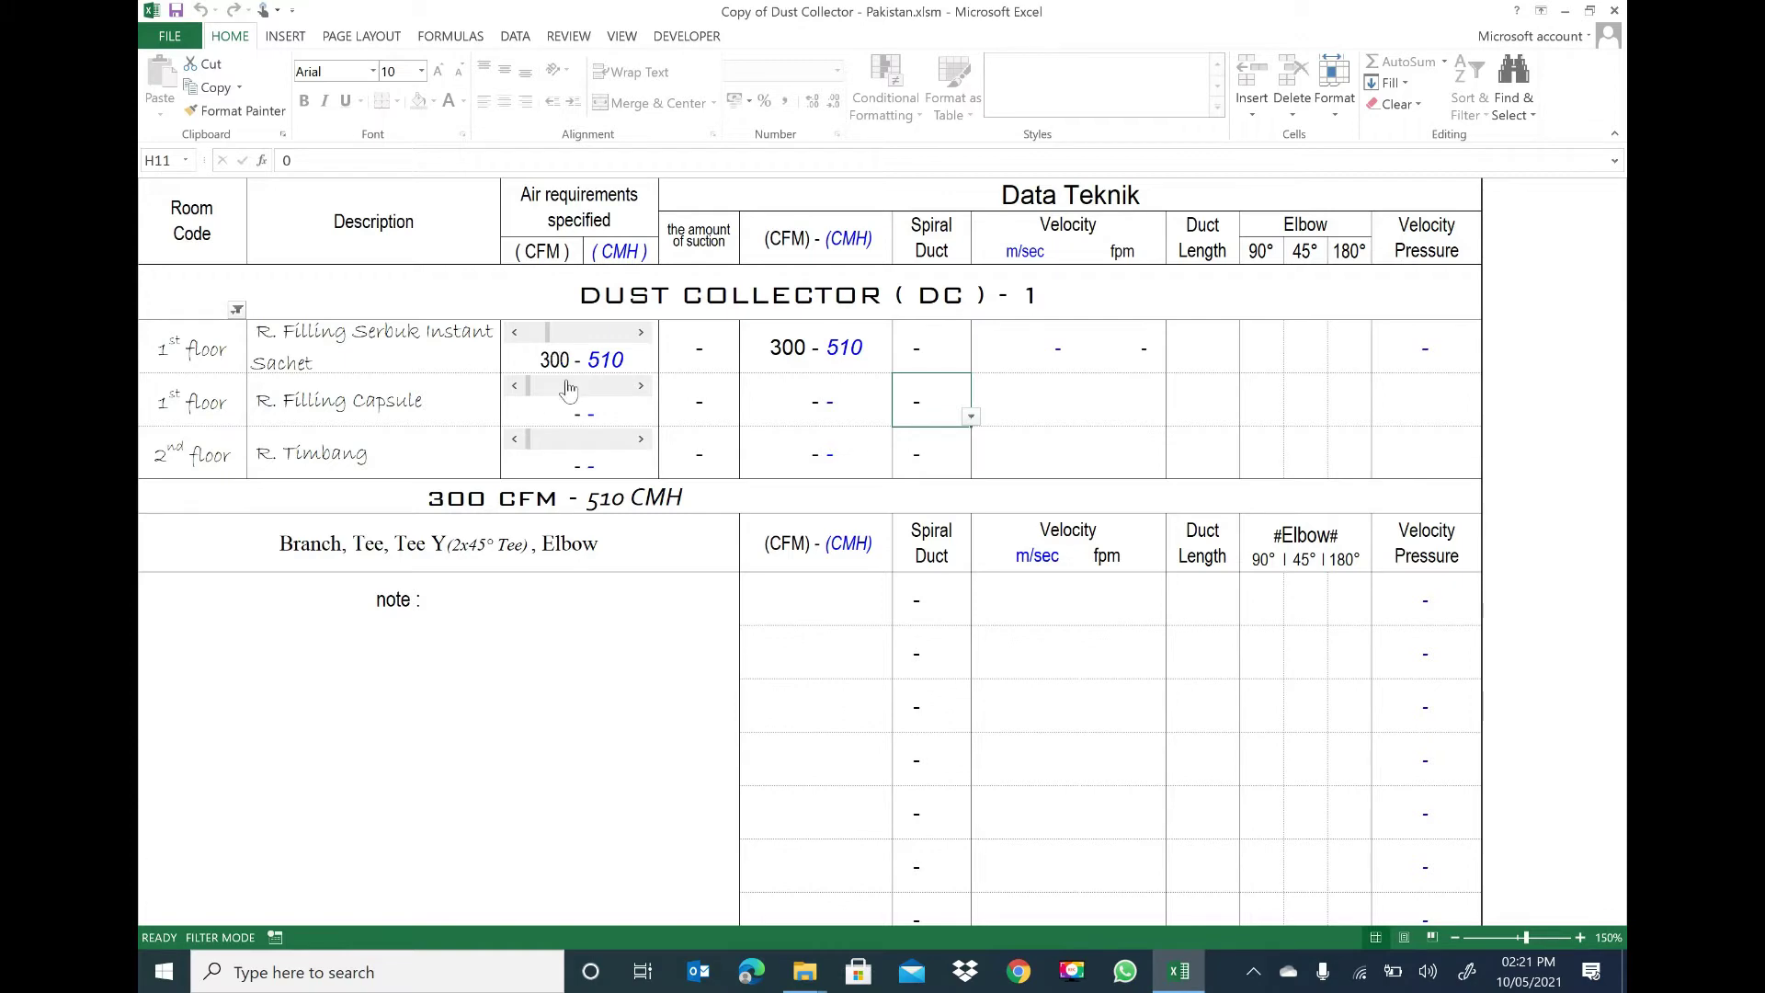
left_click(701, 353)
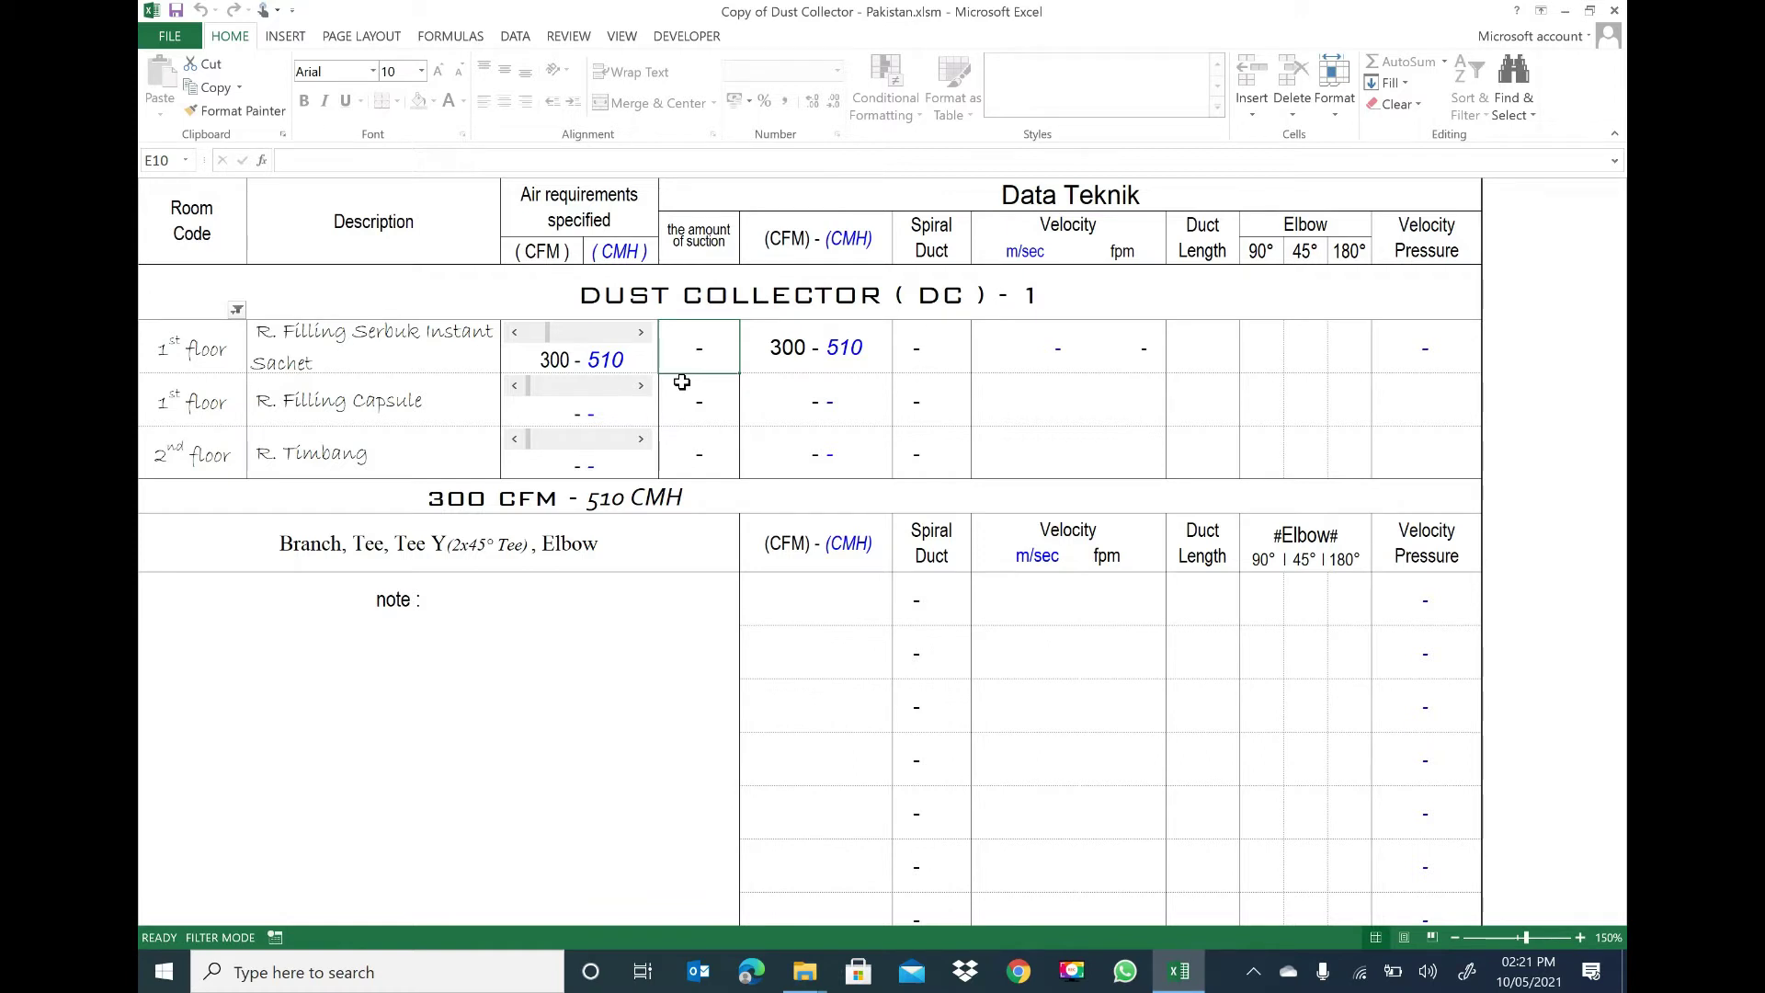
- Give the Serbuk Instant Sachet room one suction point and a 5-inch spiral duct
type("1")
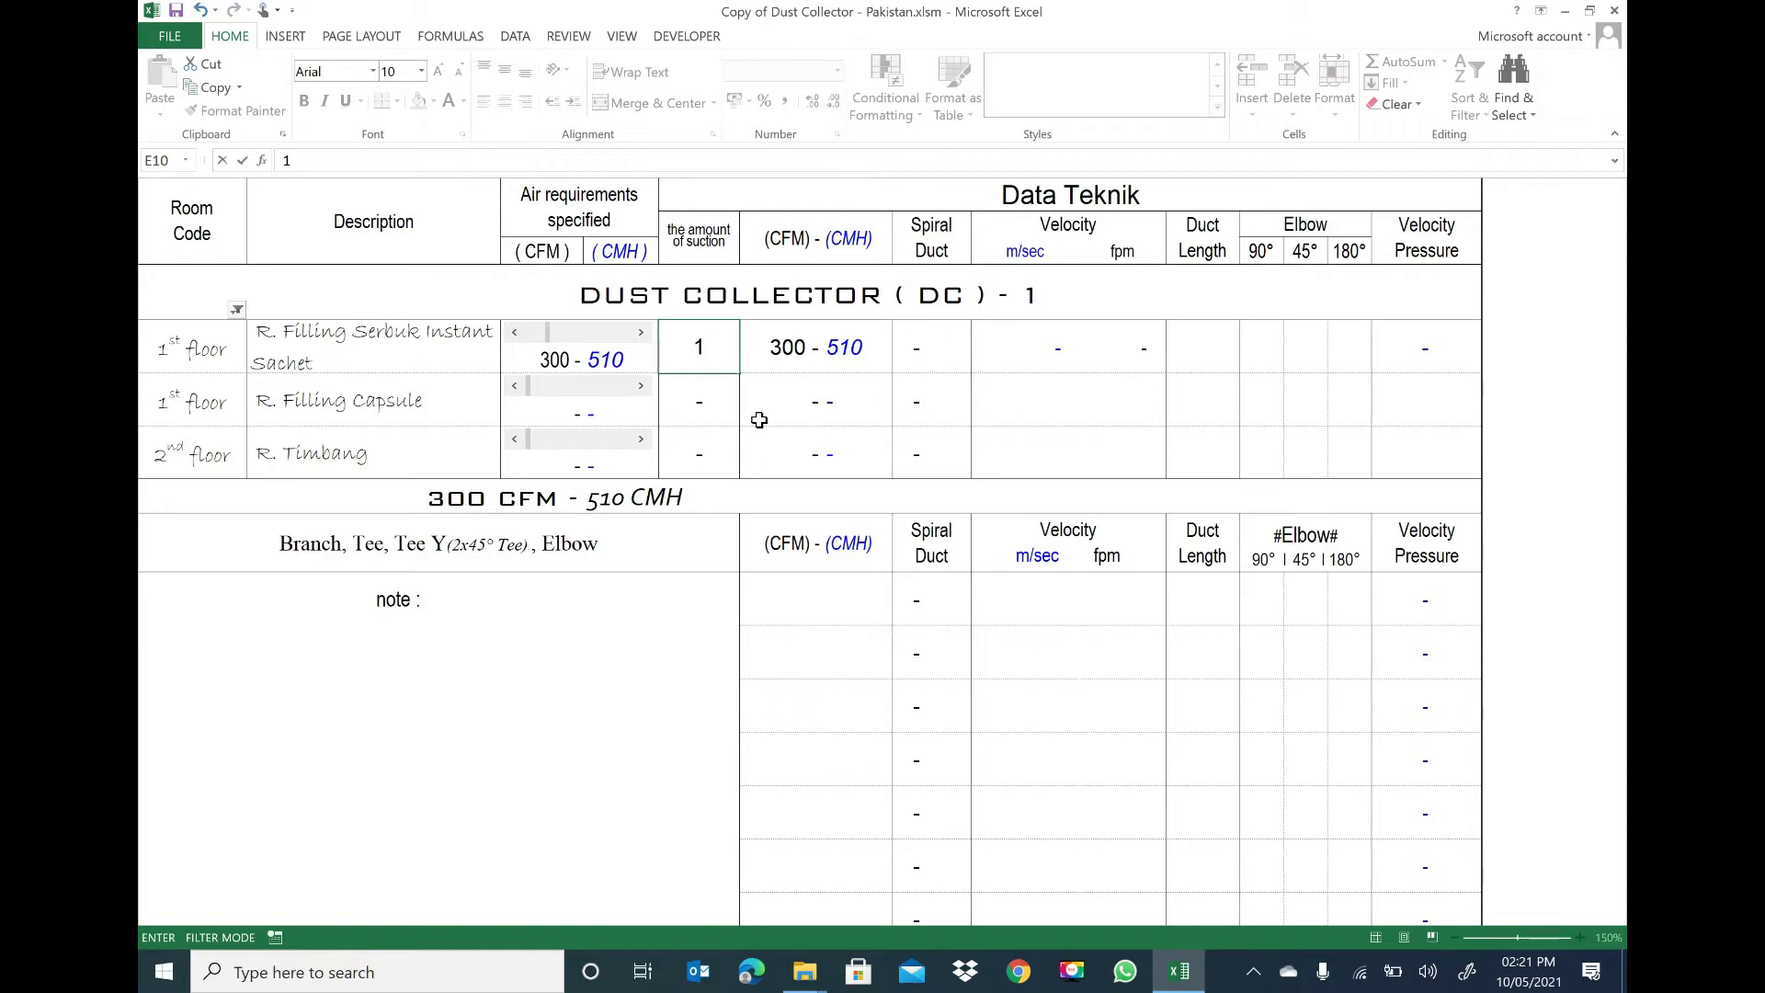
left_click(929, 357)
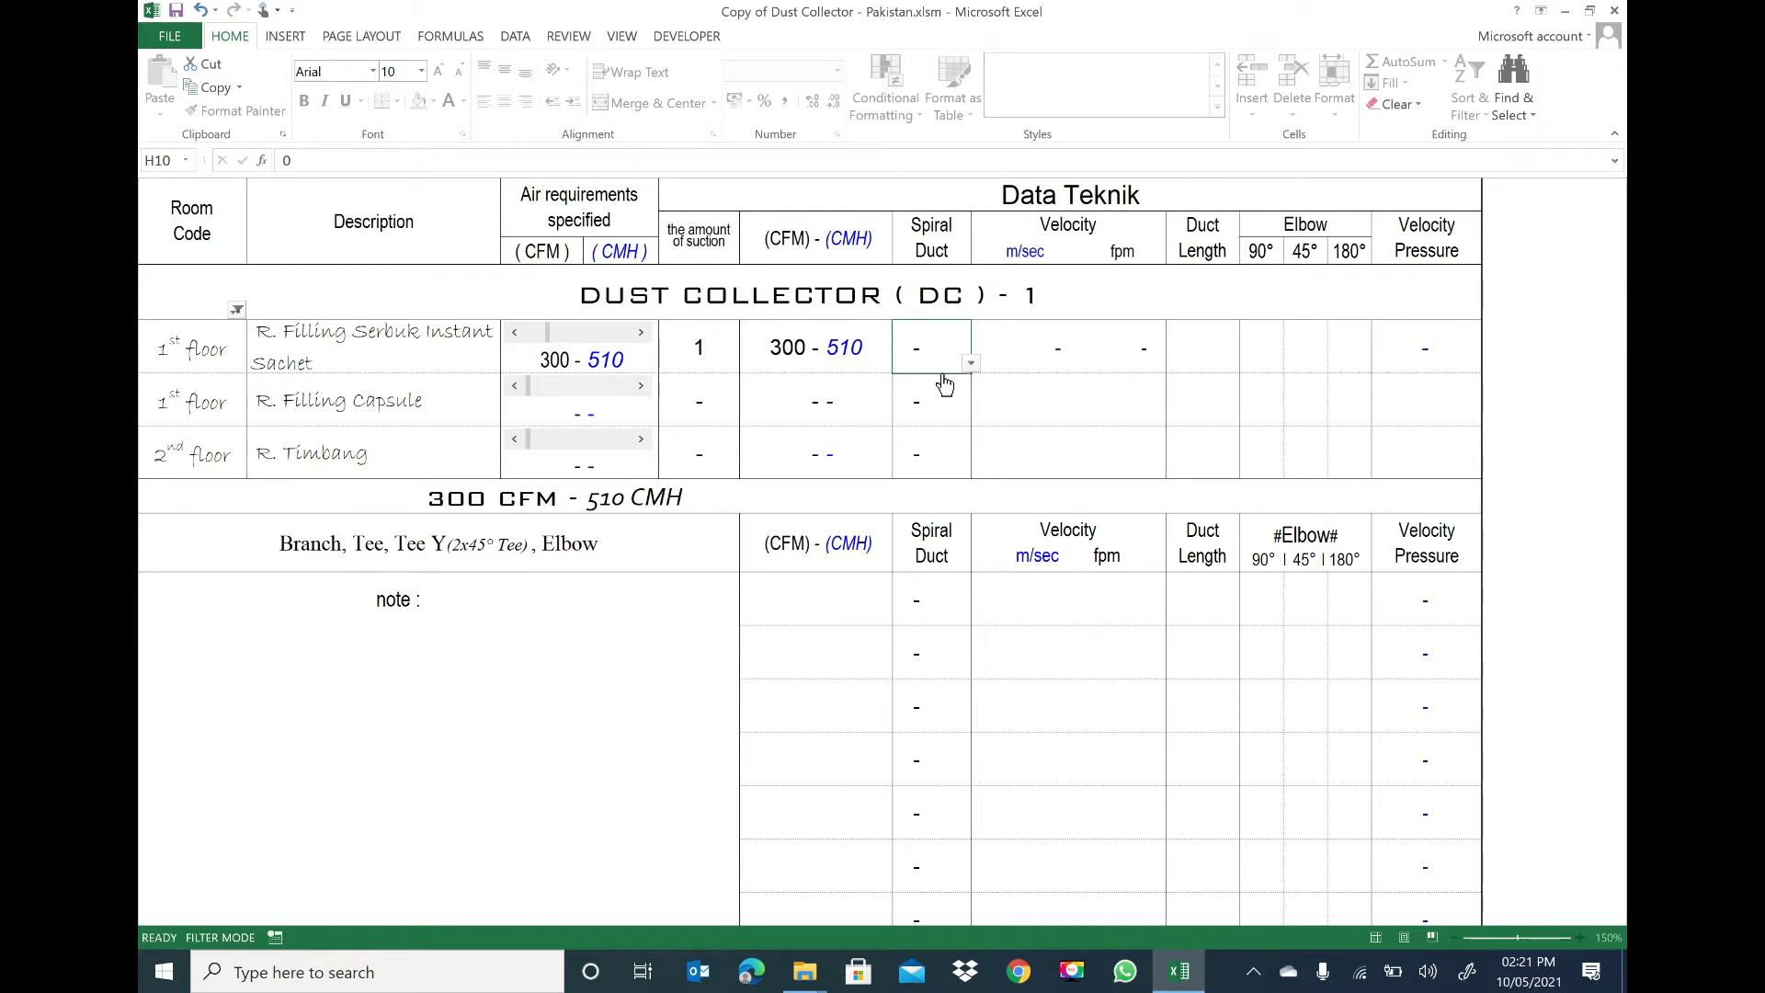
left_click(971, 364)
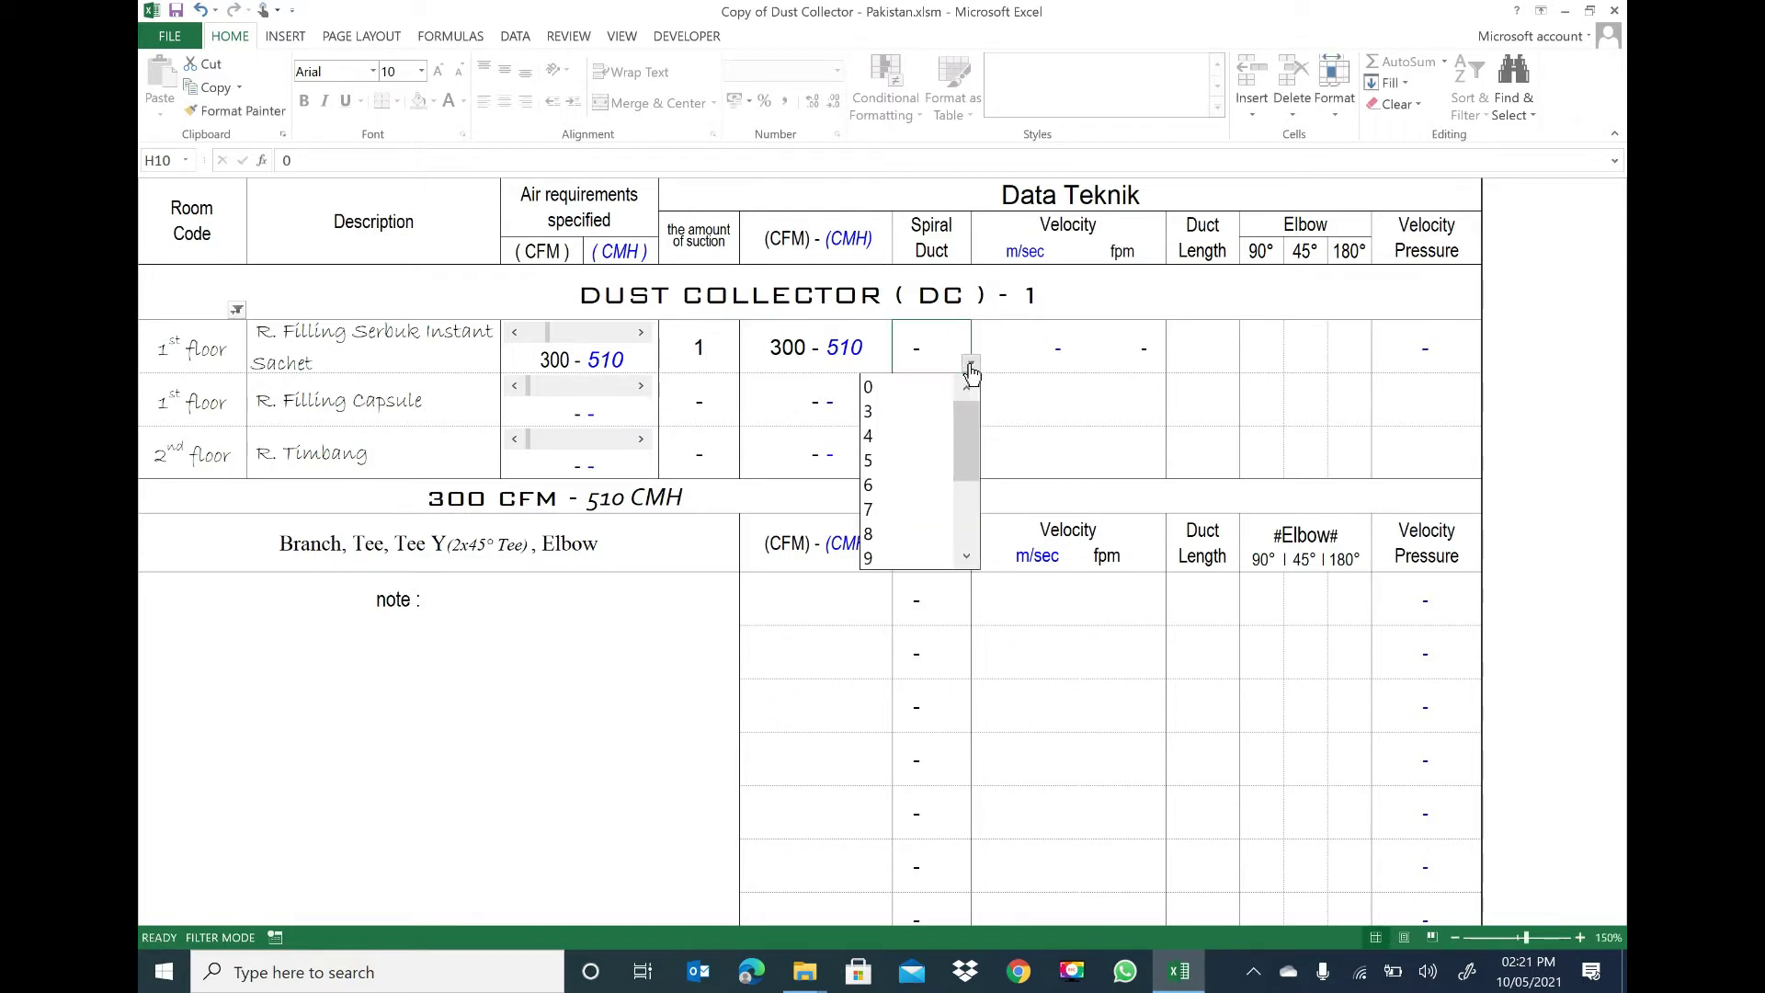
left_click(886, 440)
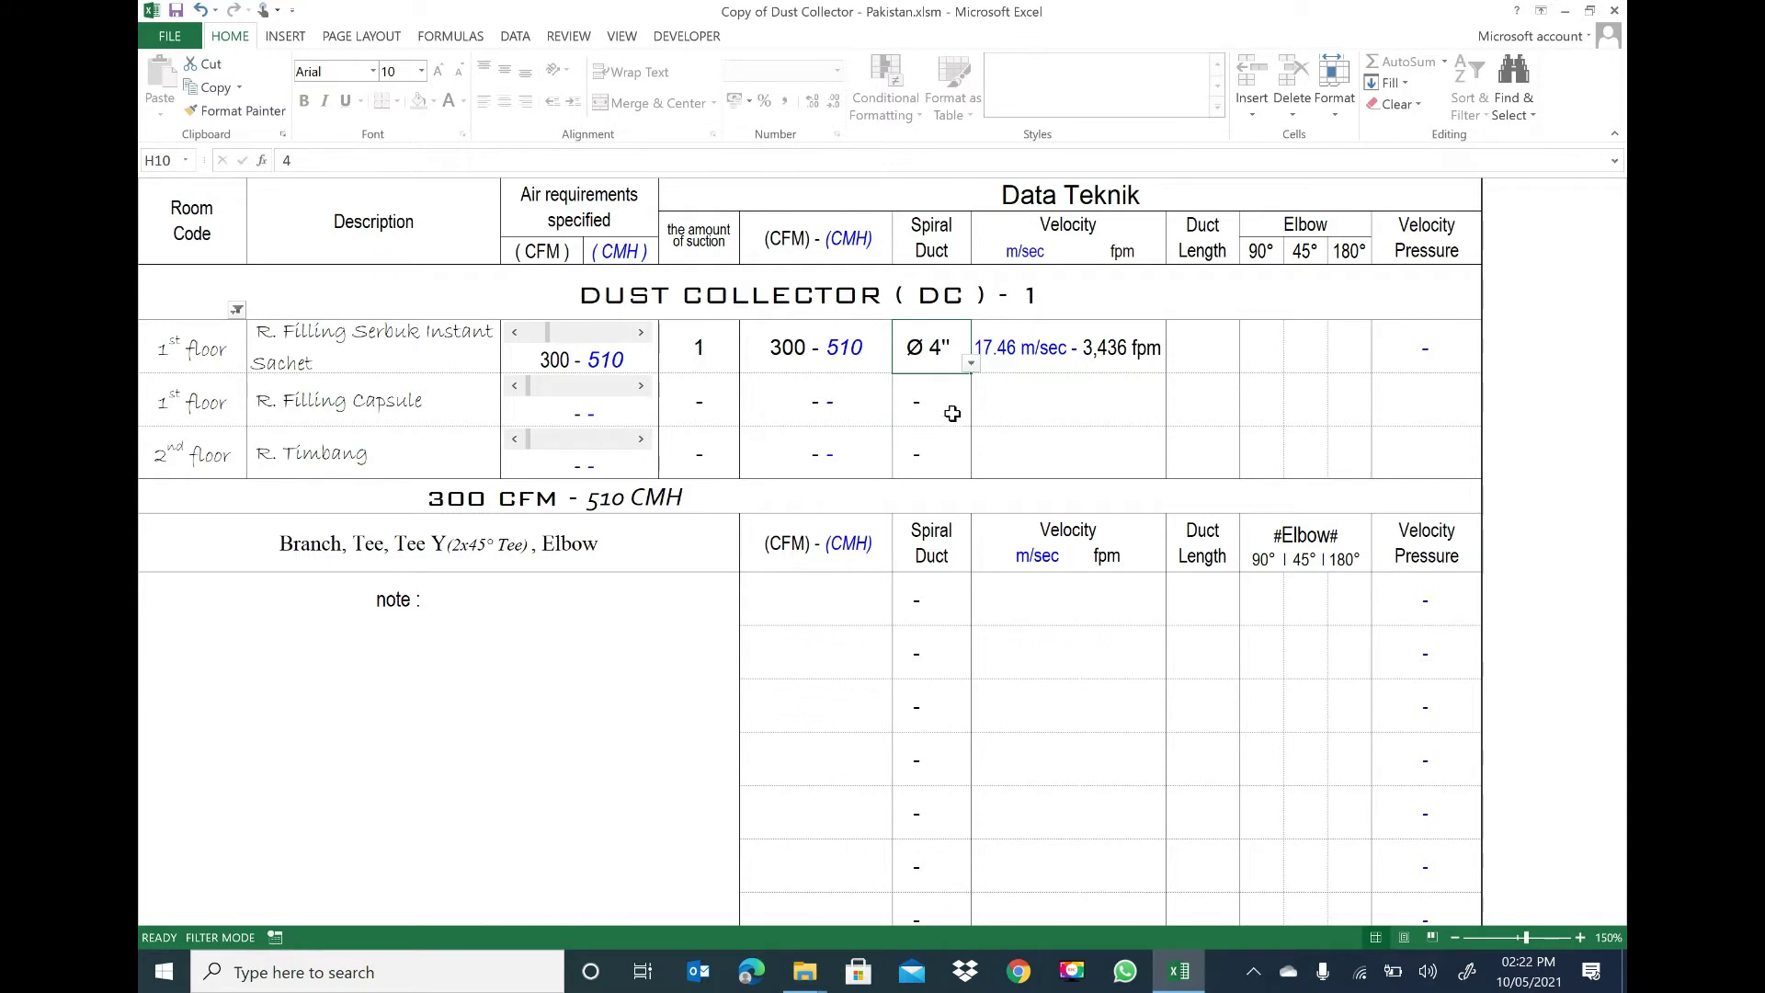
left_click(972, 365)
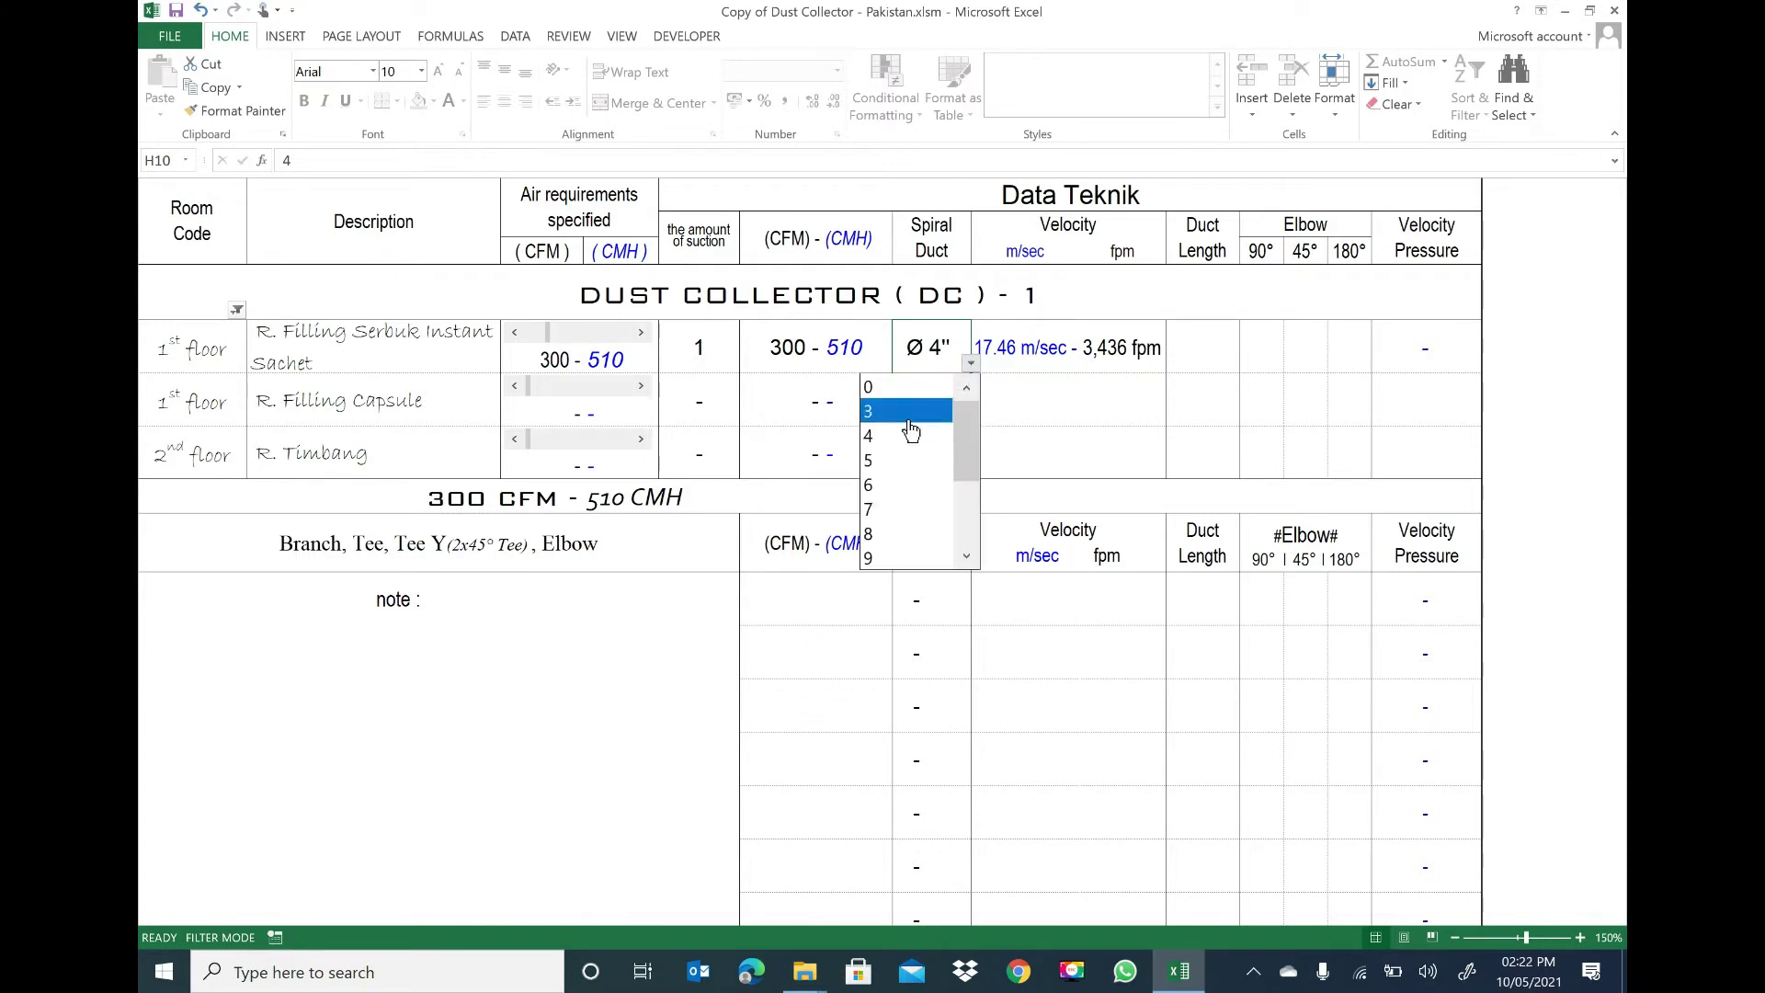
left_click(882, 460)
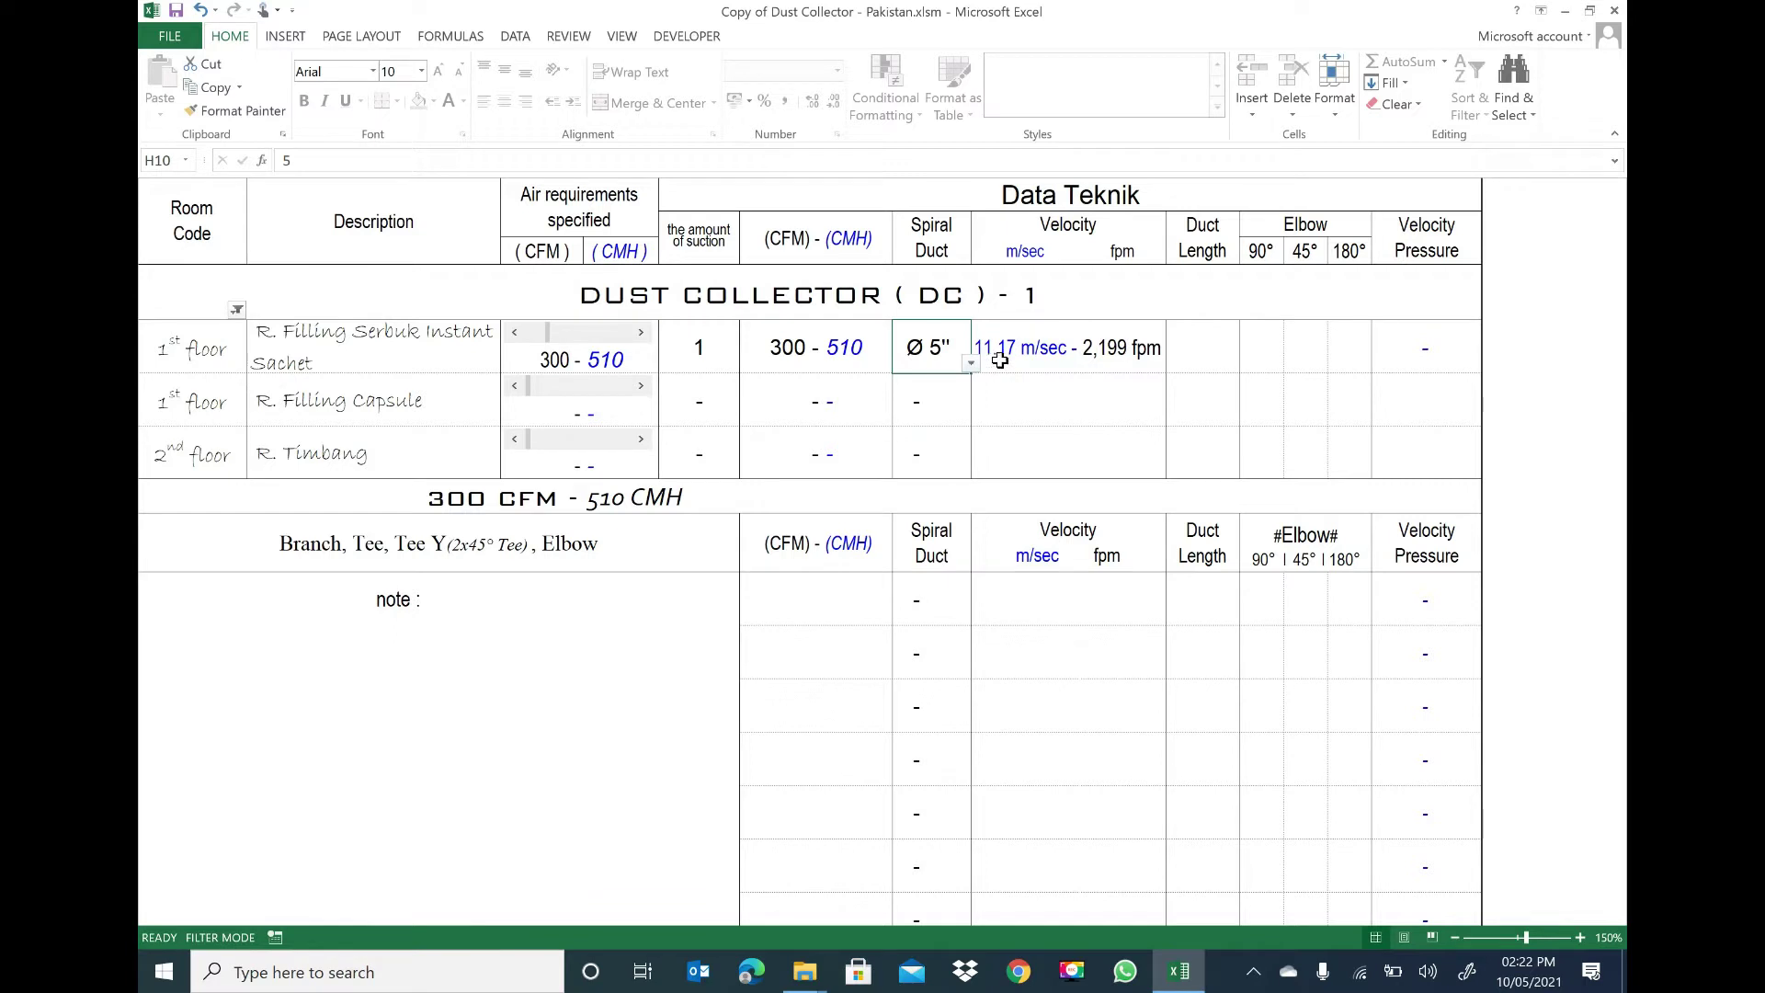
- Enter a 6 m duct length with two 90° elbows and one 45° elbow
left_click(1188, 362)
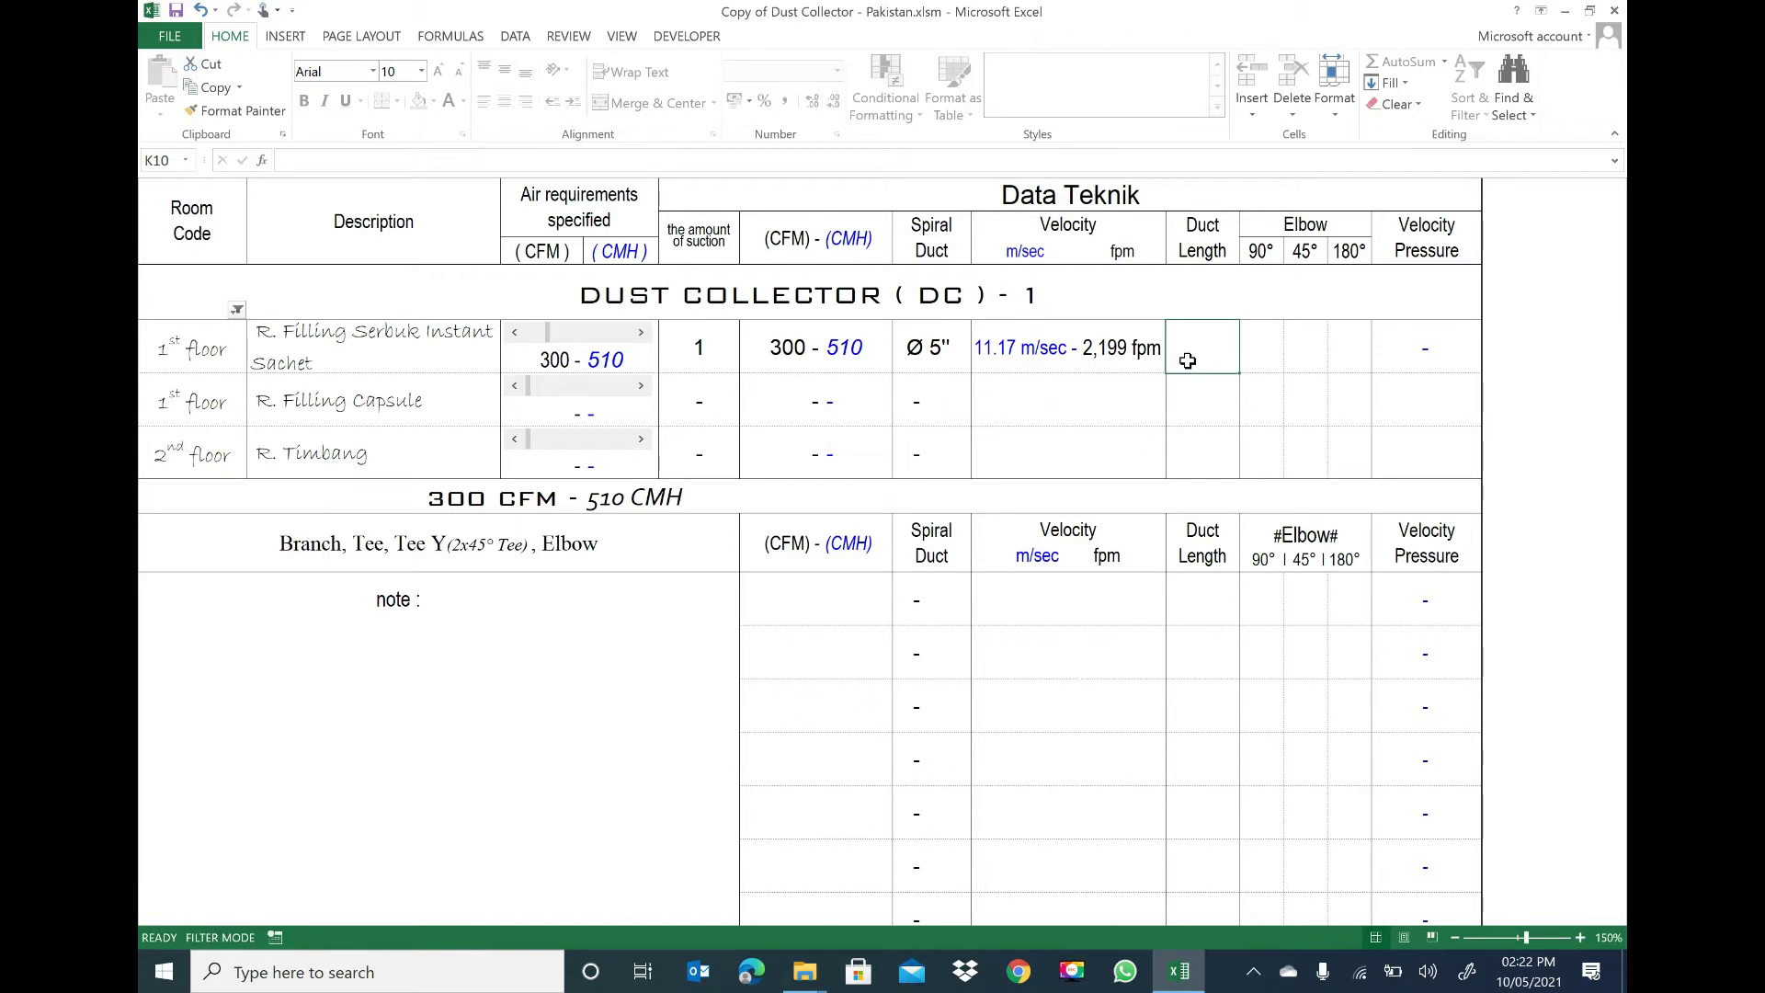
type("6")
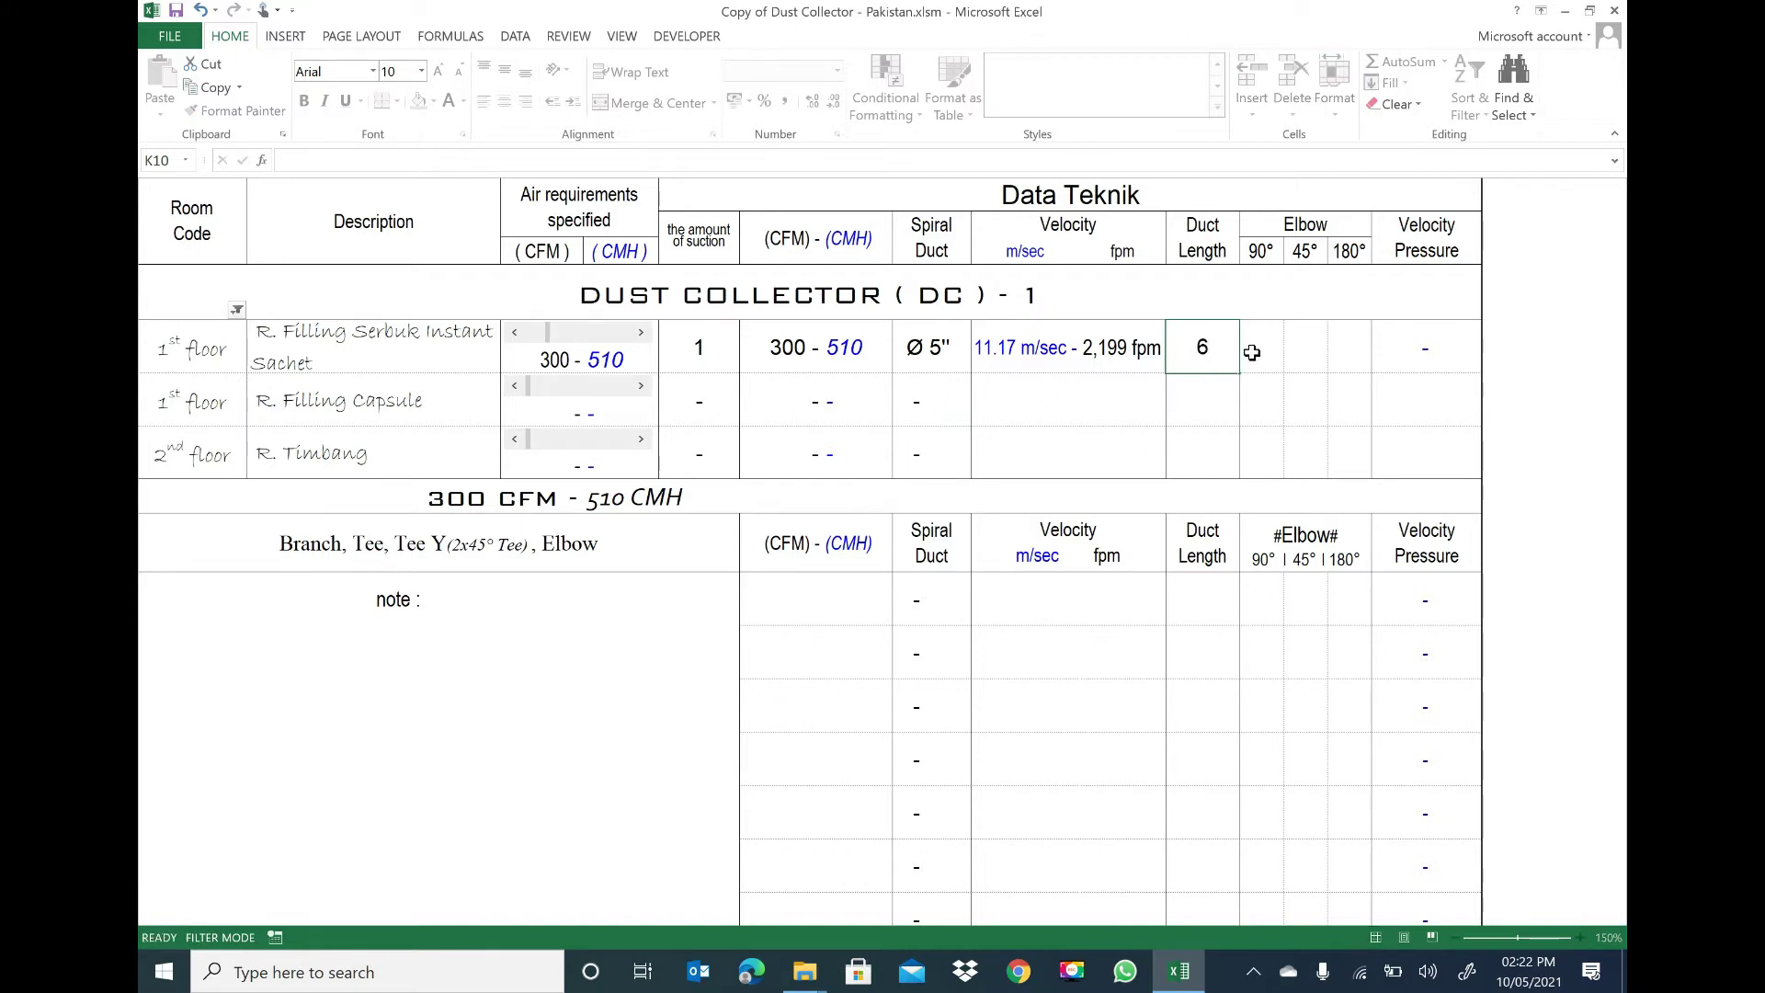
left_click(1252, 352)
type("2")
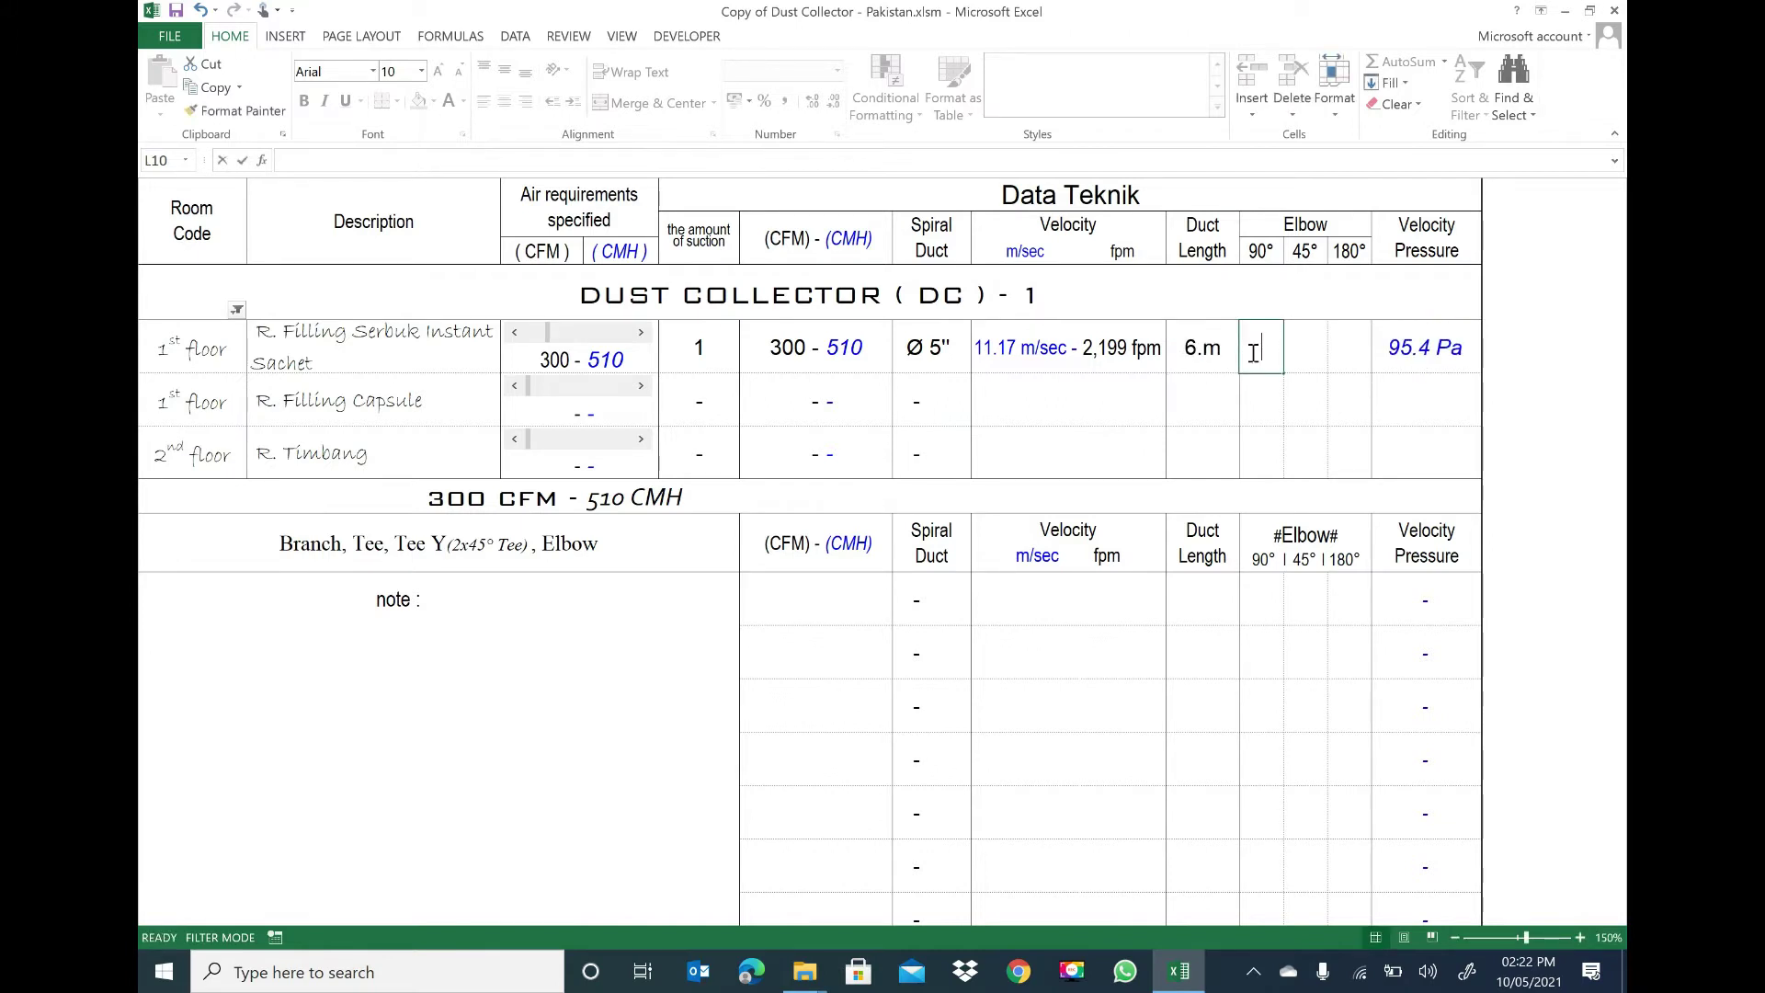
left_click(1301, 355)
type("1")
key("Return")
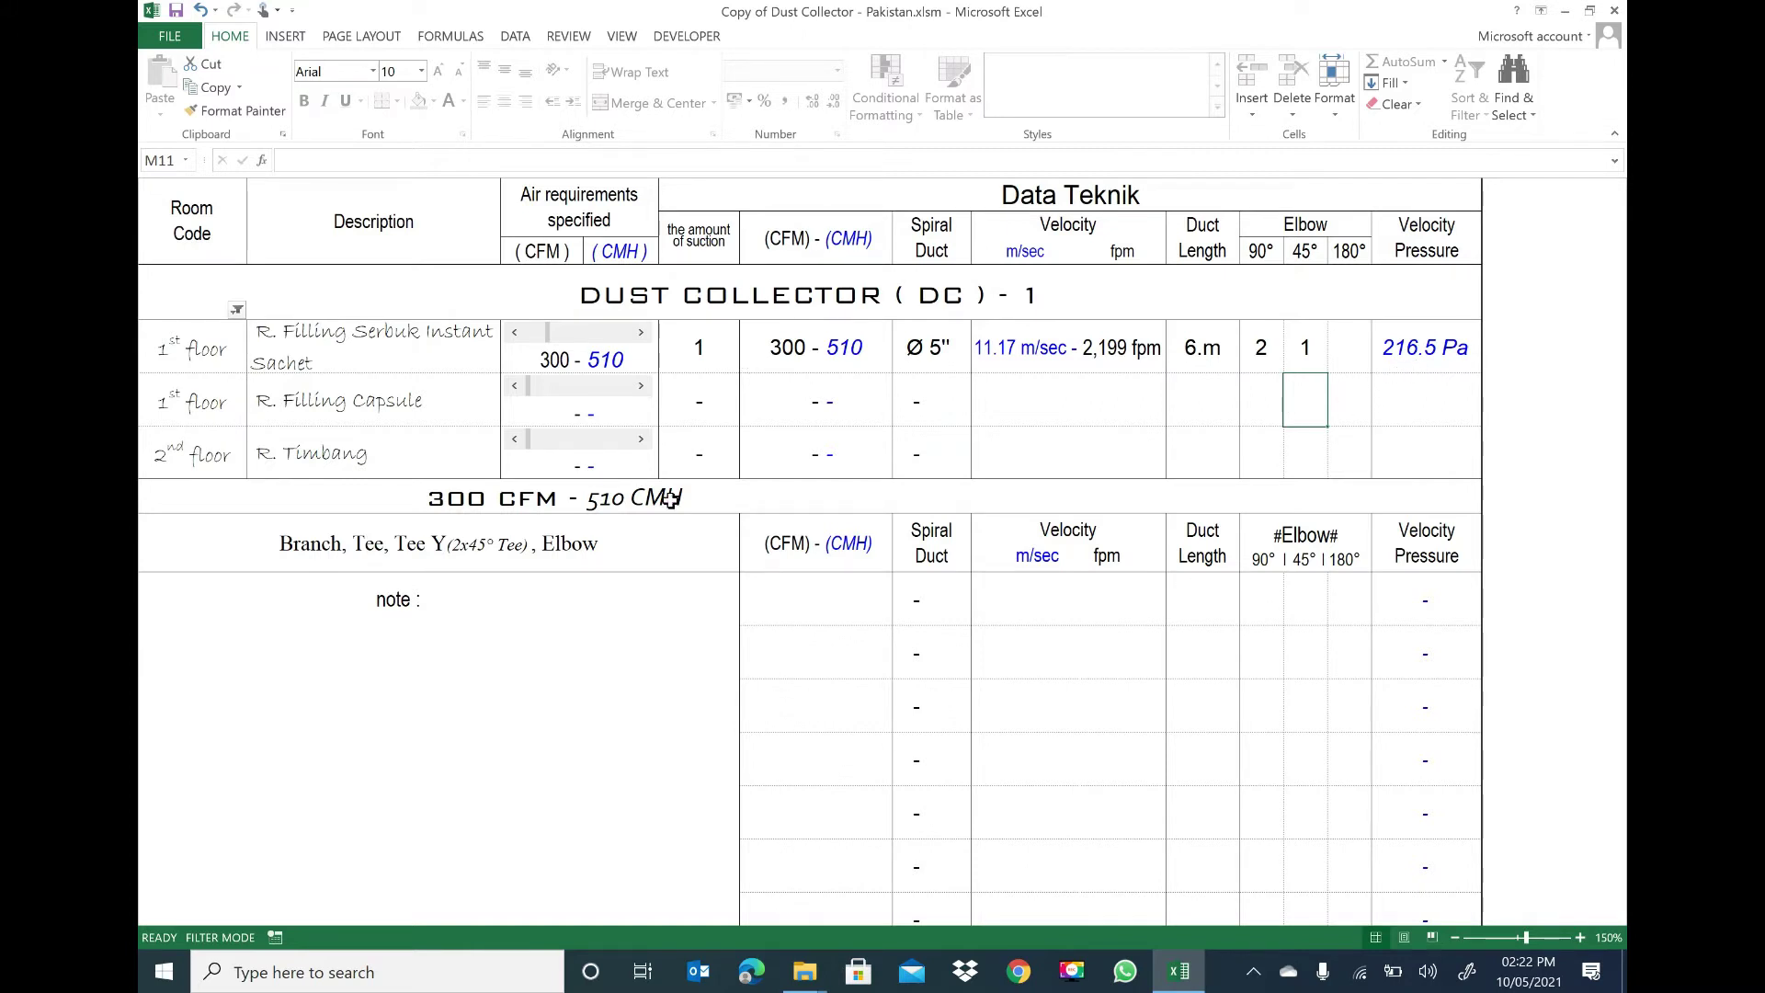
- Raise the R. Filling Capsule room's air requirement to 200 CFM
left_click(582, 391)
left_click(583, 391)
left_click(583, 391)
left_click(583, 390)
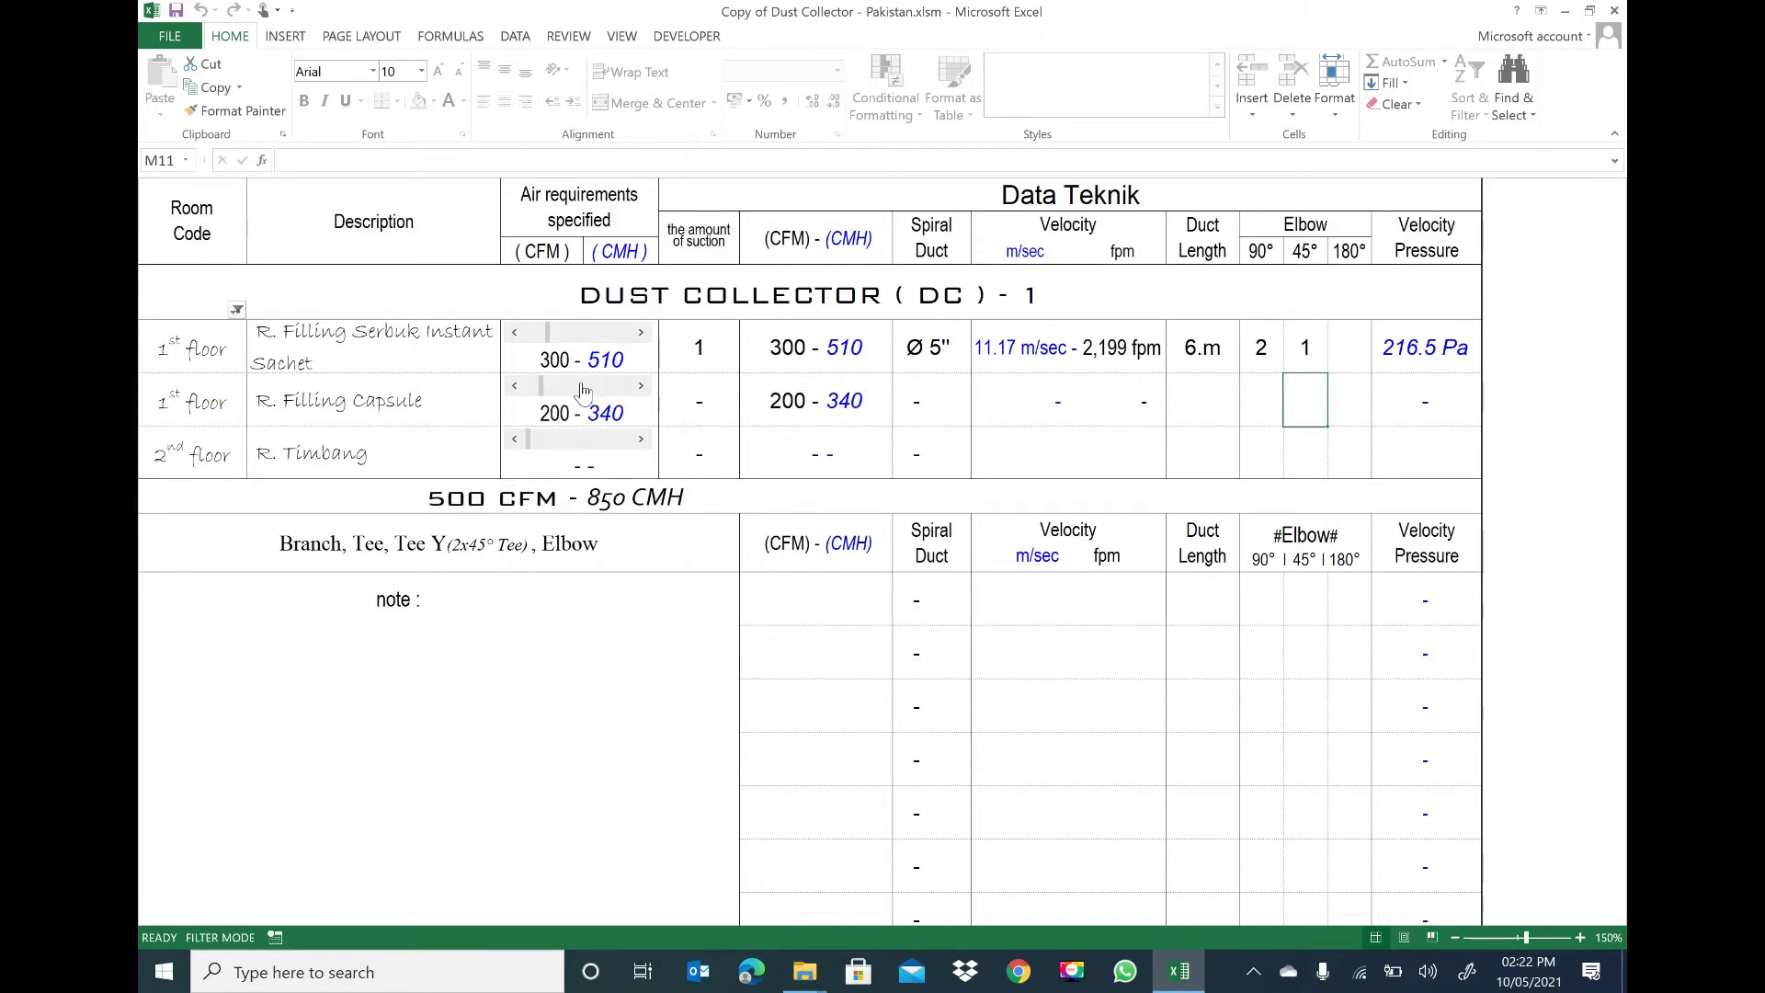
- Give R. Filling Capsule one suction point and a 4-inch spiral duct
left_click(717, 404)
type("1")
left_click(942, 418)
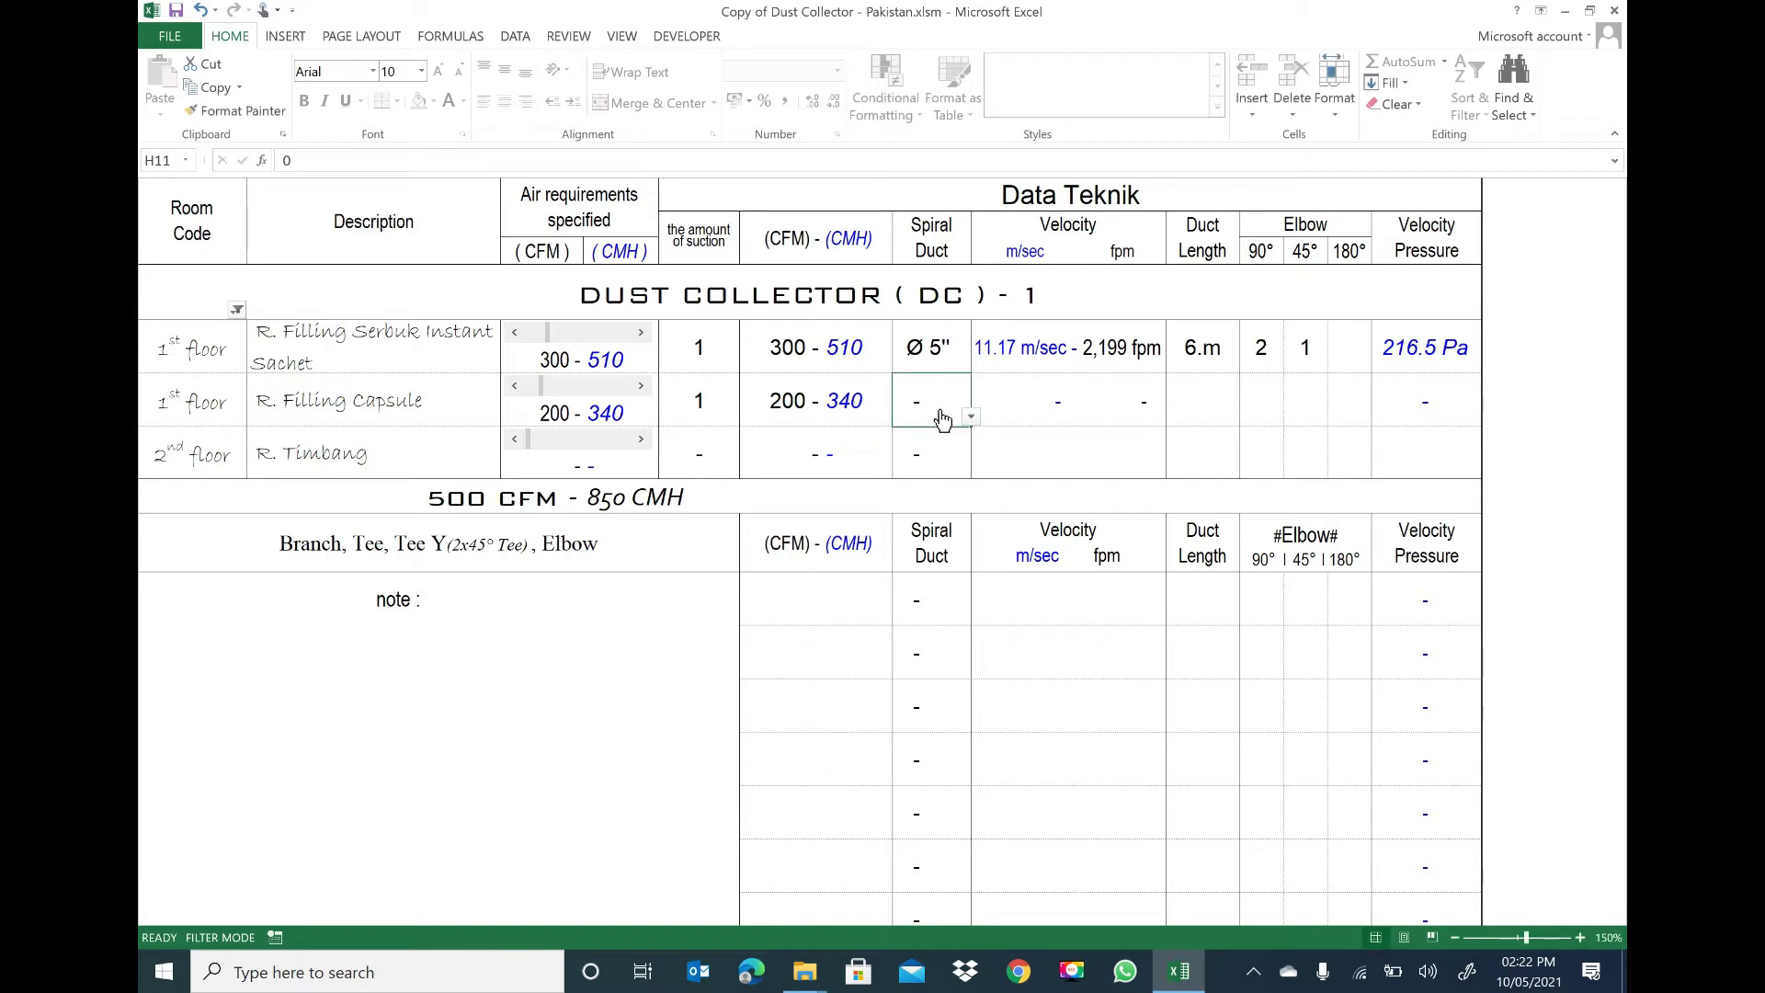
left_click(971, 416)
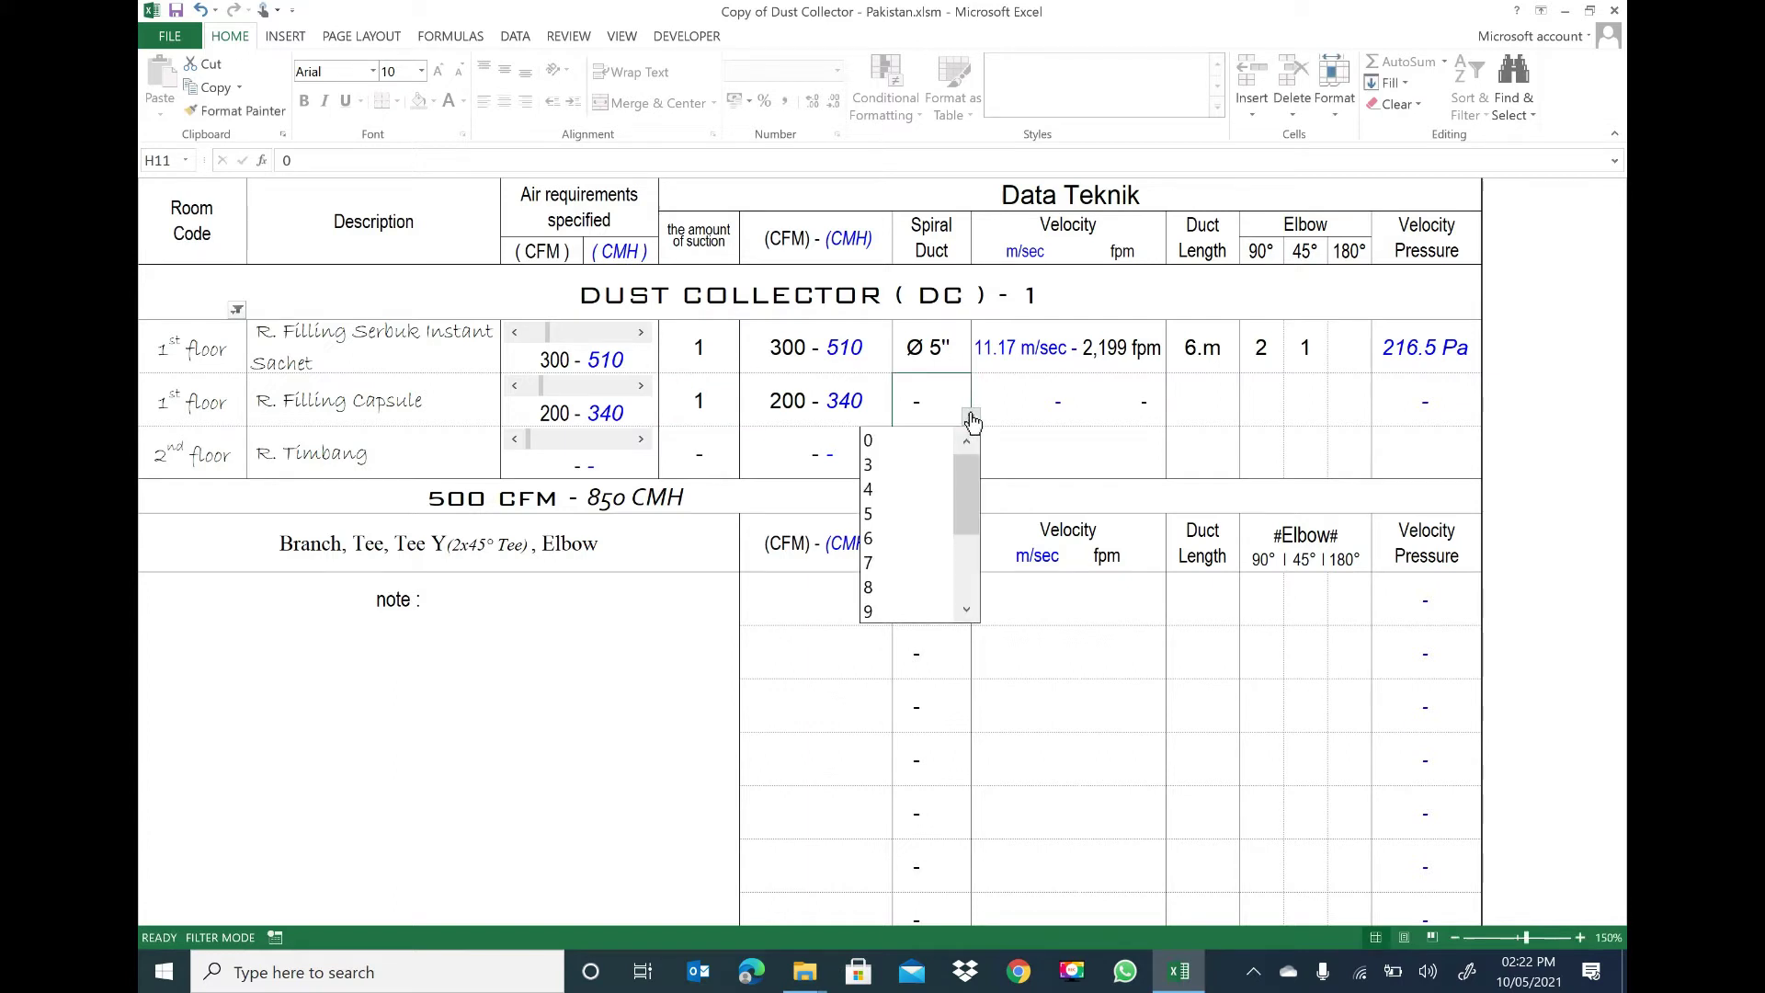
left_click(889, 491)
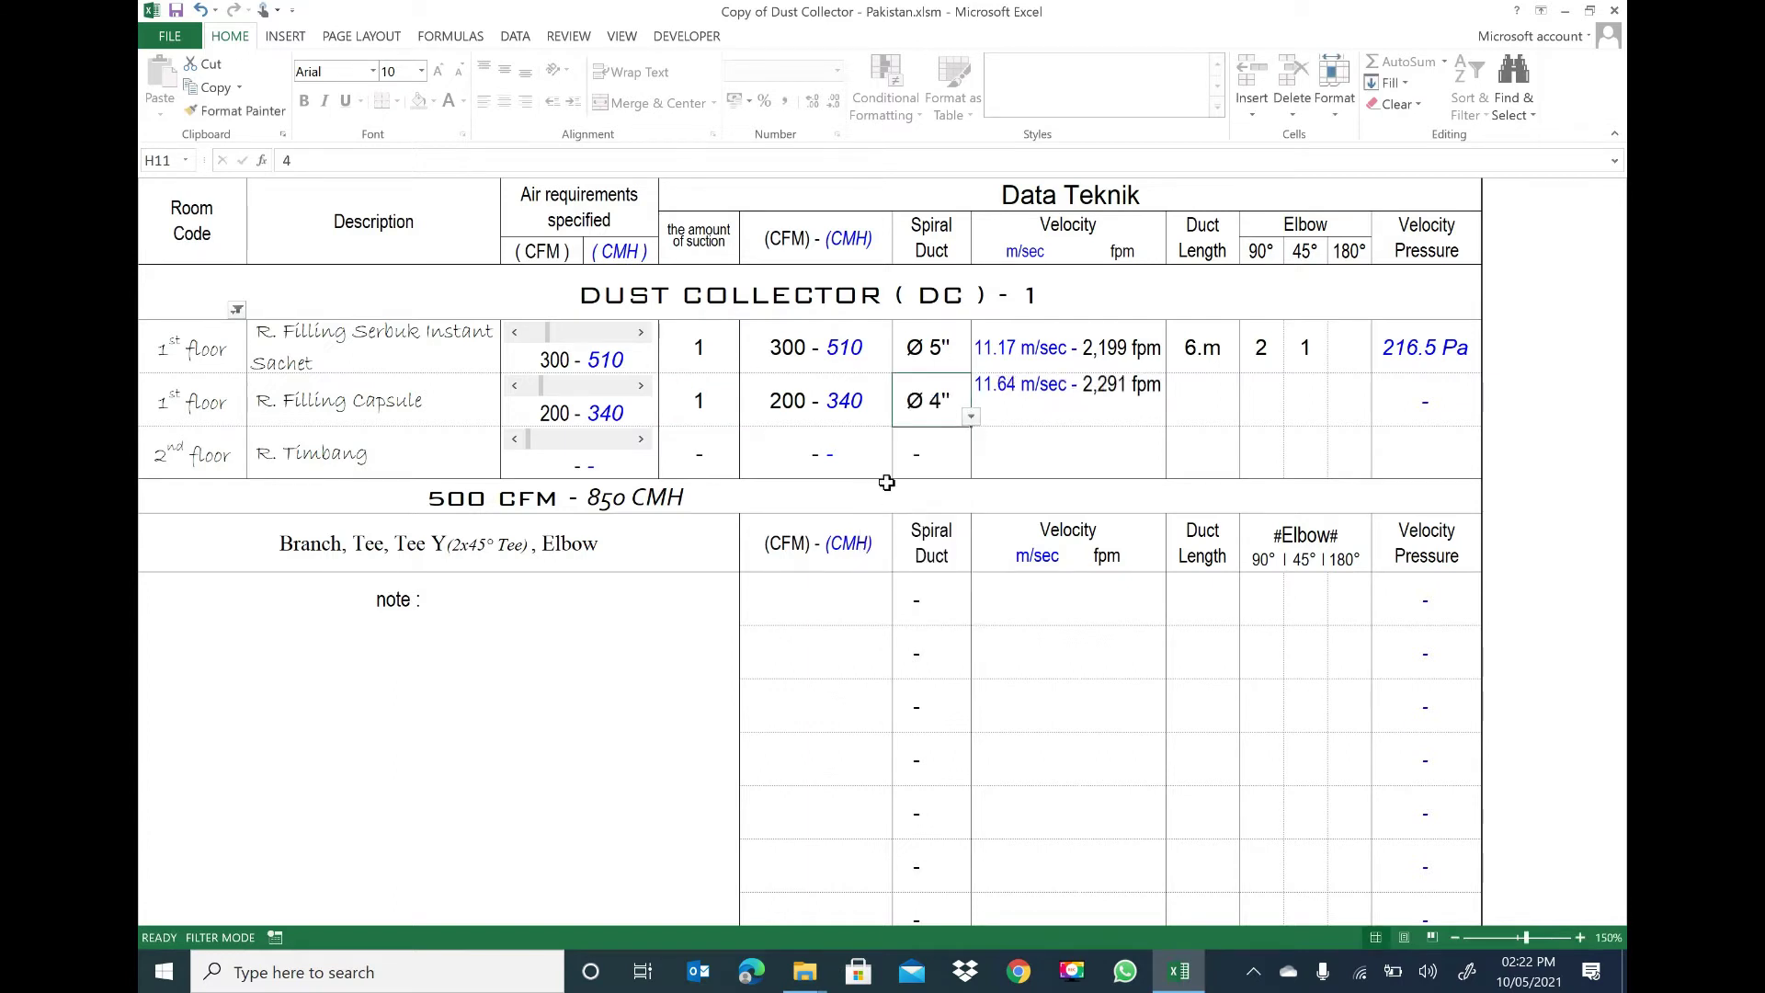
left_click(970, 418)
left_click(892, 465)
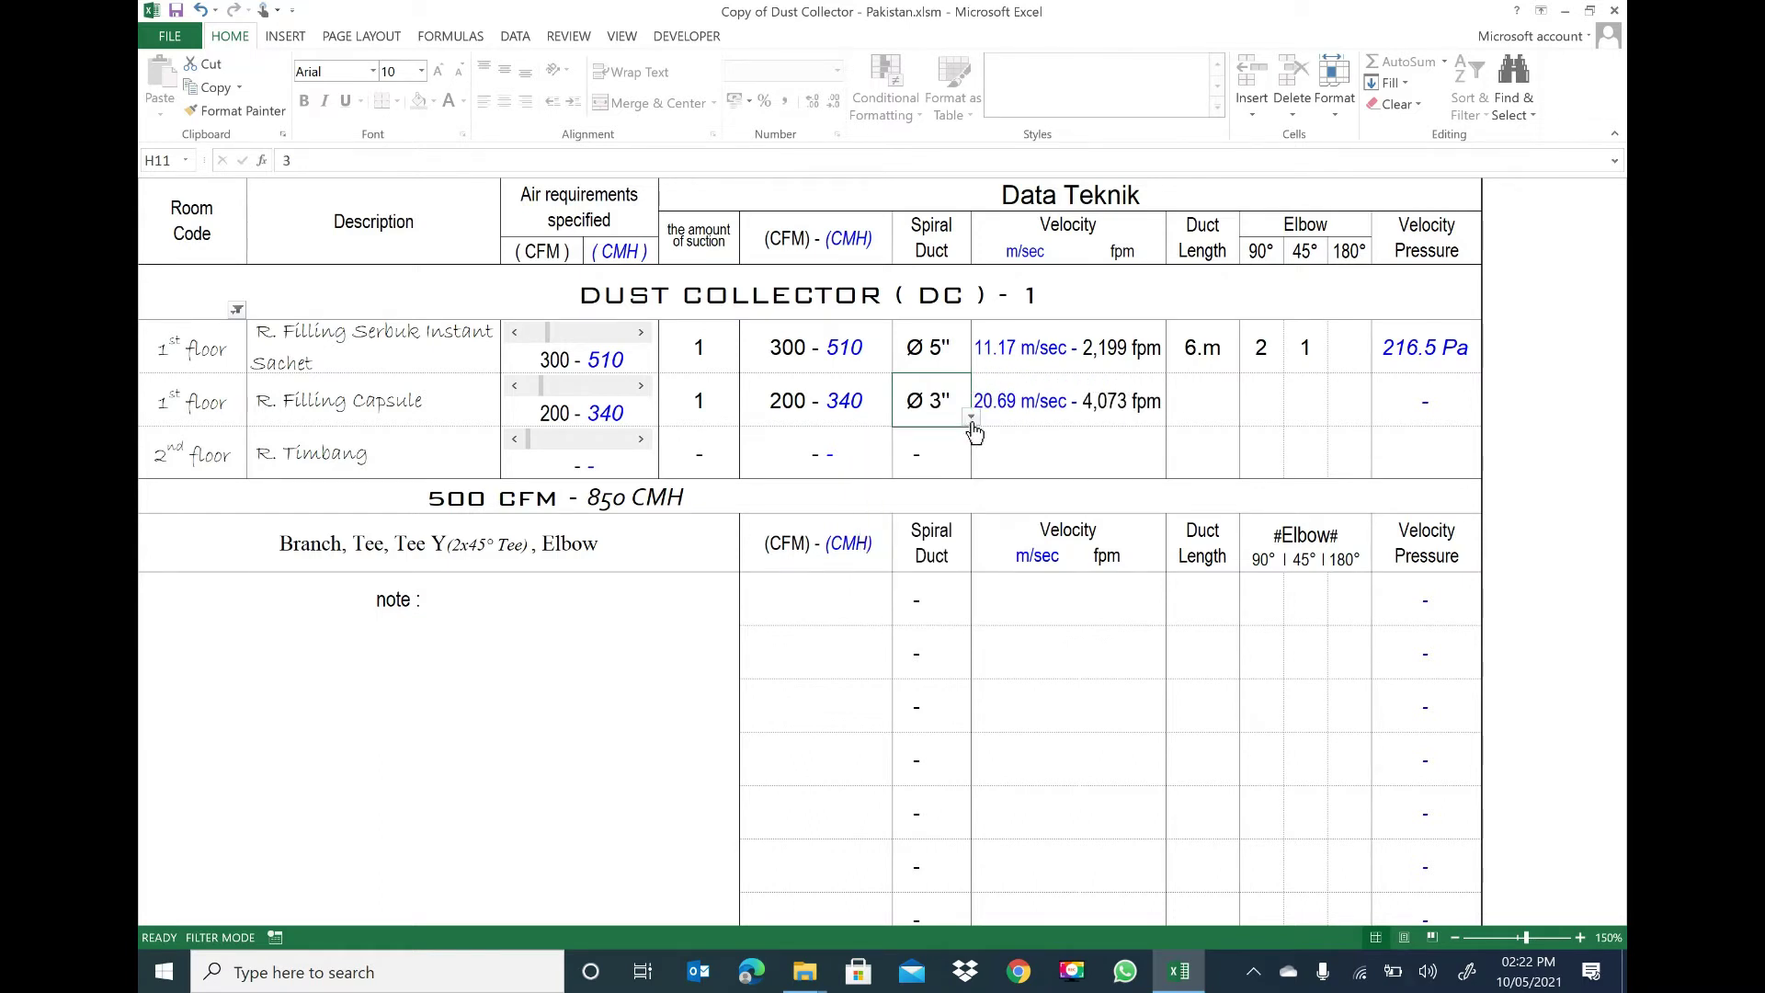
left_click(970, 419)
left_click(891, 489)
- Enter a 4 m duct length with one 90° elbow and two 45° elbows
left_click(1195, 407)
type("4")
left_click(1265, 401)
type("1")
left_click(1299, 398)
type("2")
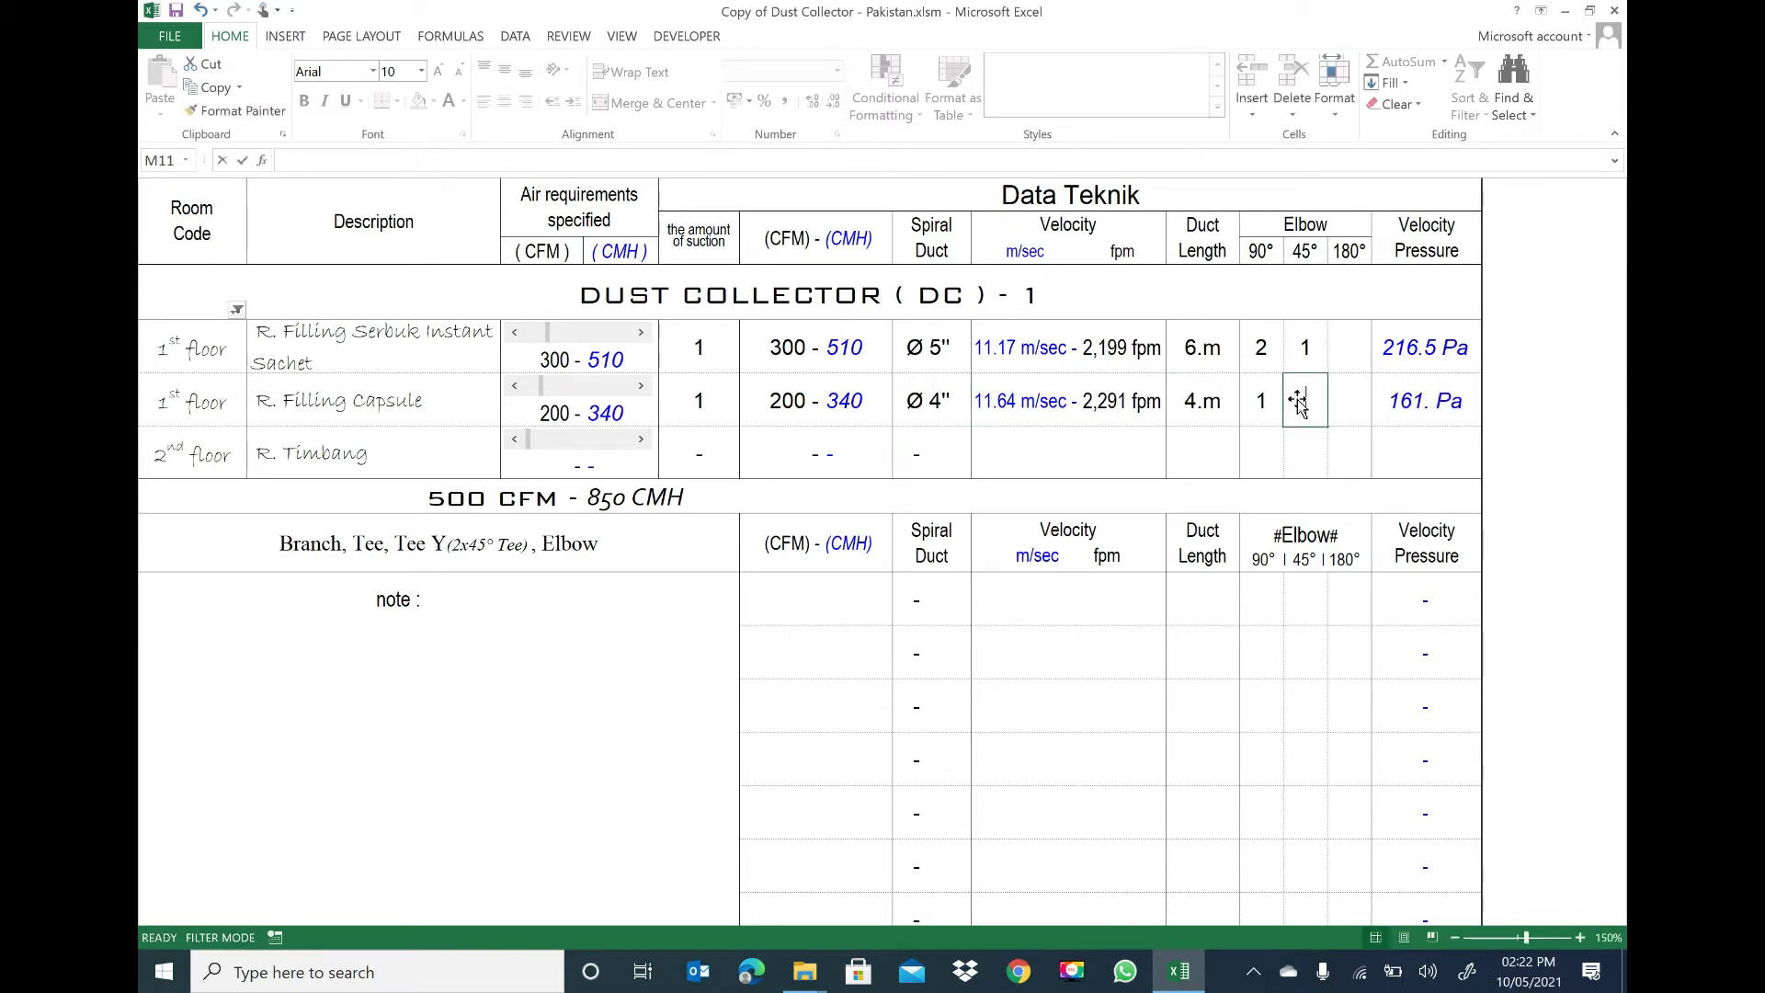
left_click(1278, 470)
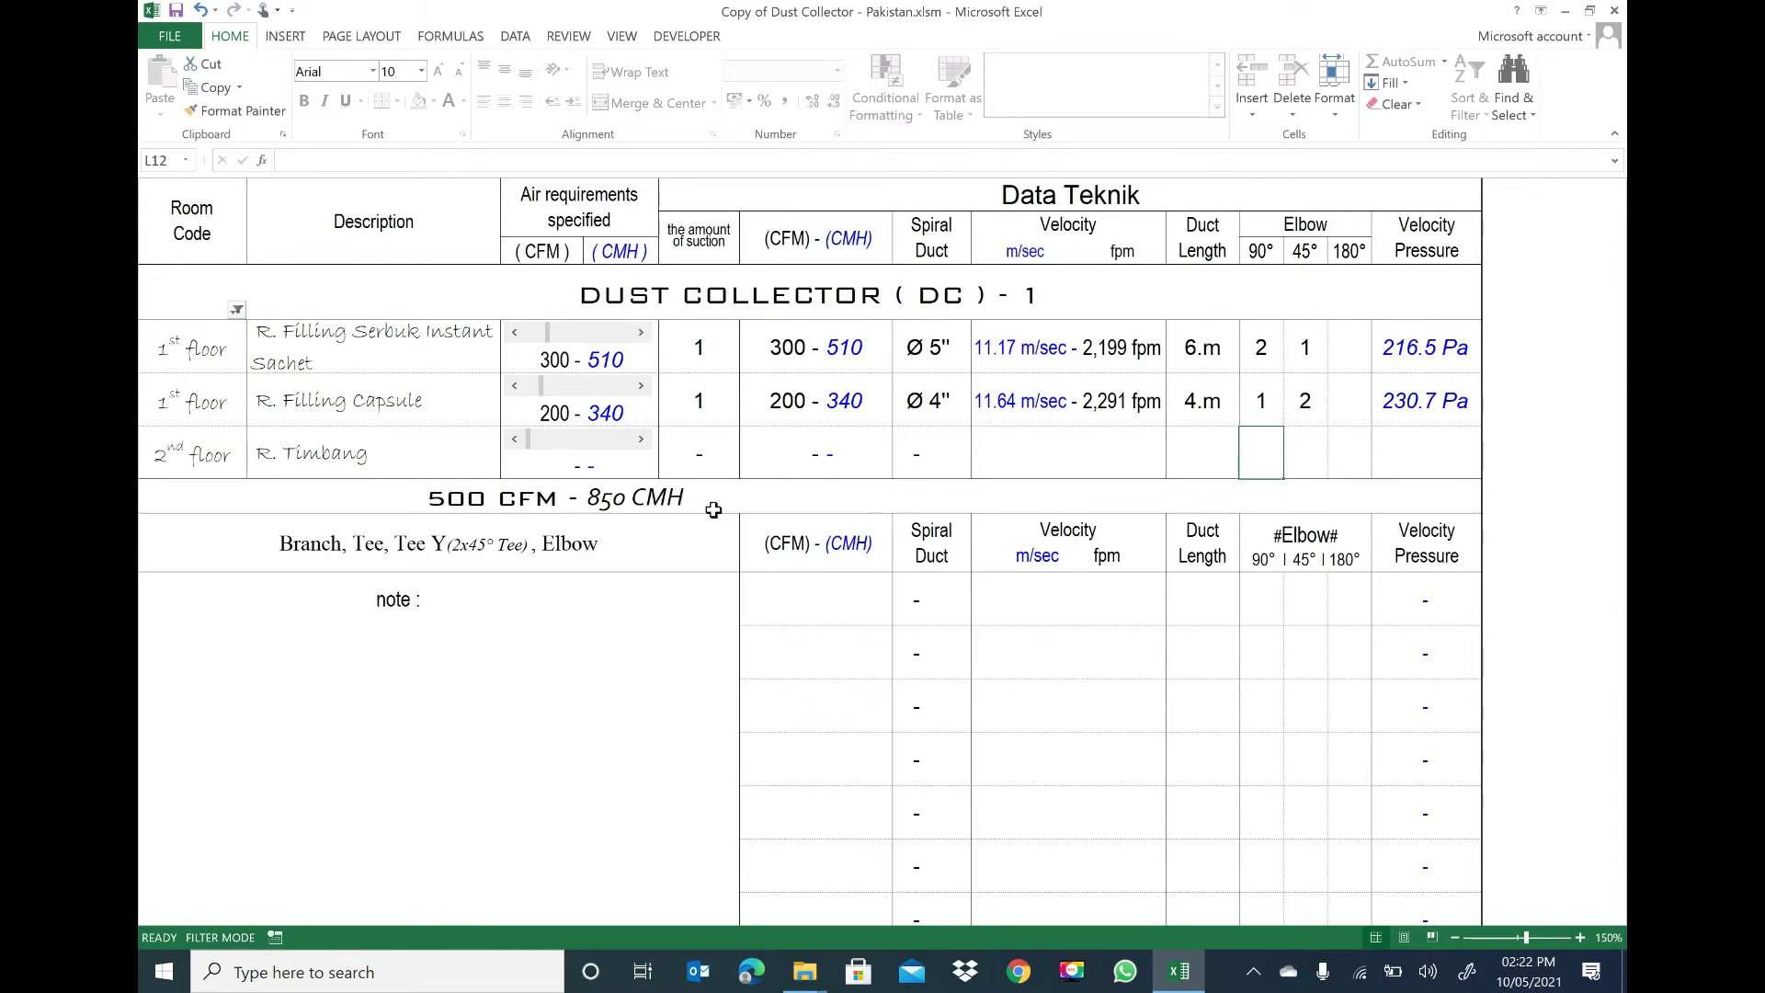
left_click(583, 442)
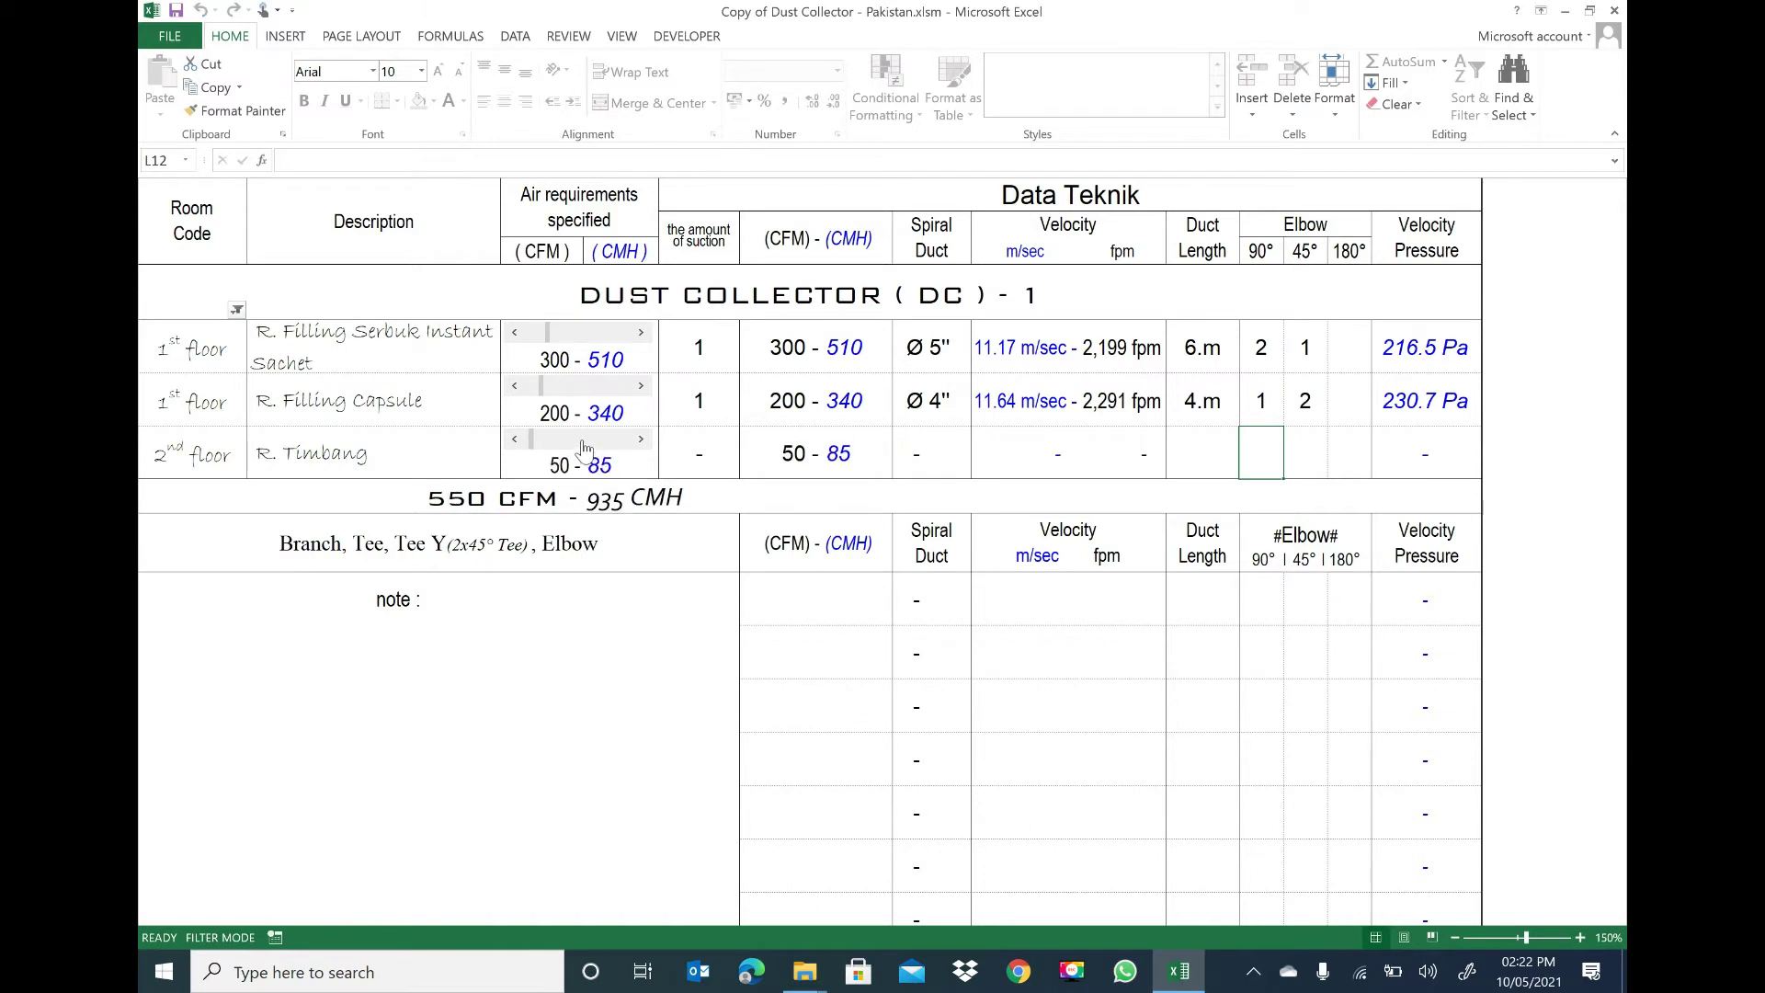
left_click(585, 445)
left_click(584, 445)
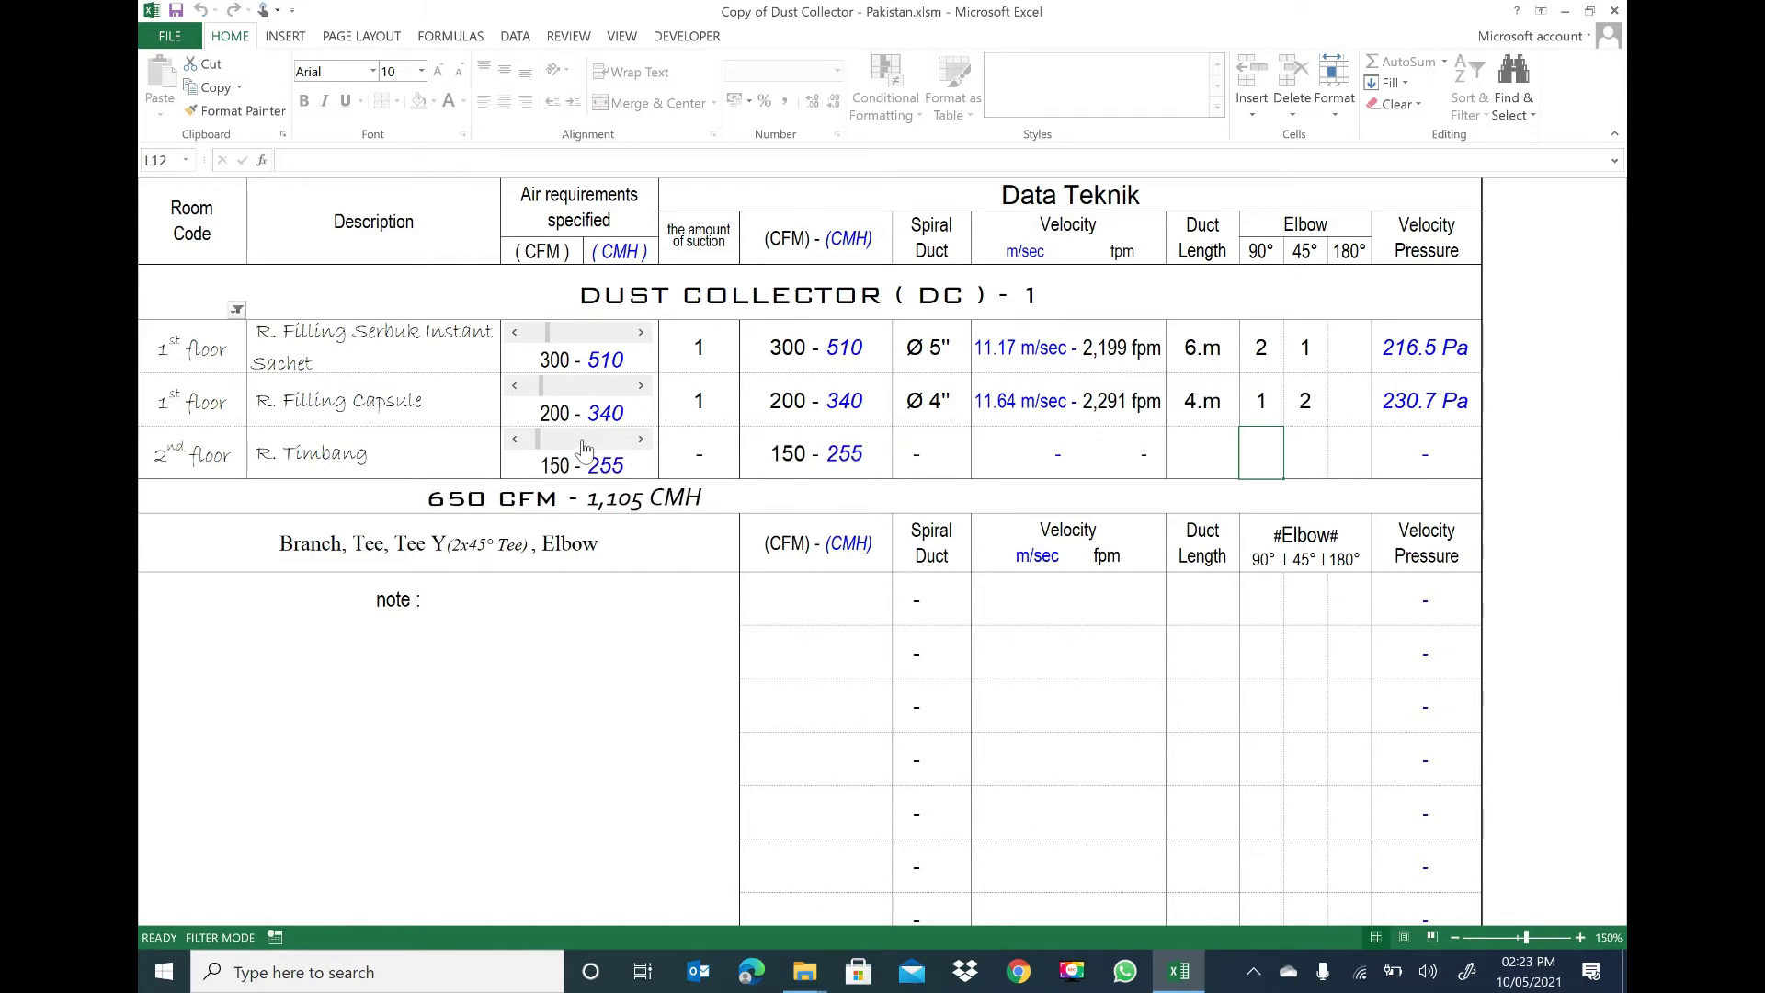
left_click(585, 445)
left_click(585, 445)
left_click(585, 445)
left_click(585, 445)
left_click(585, 445)
left_click(585, 445)
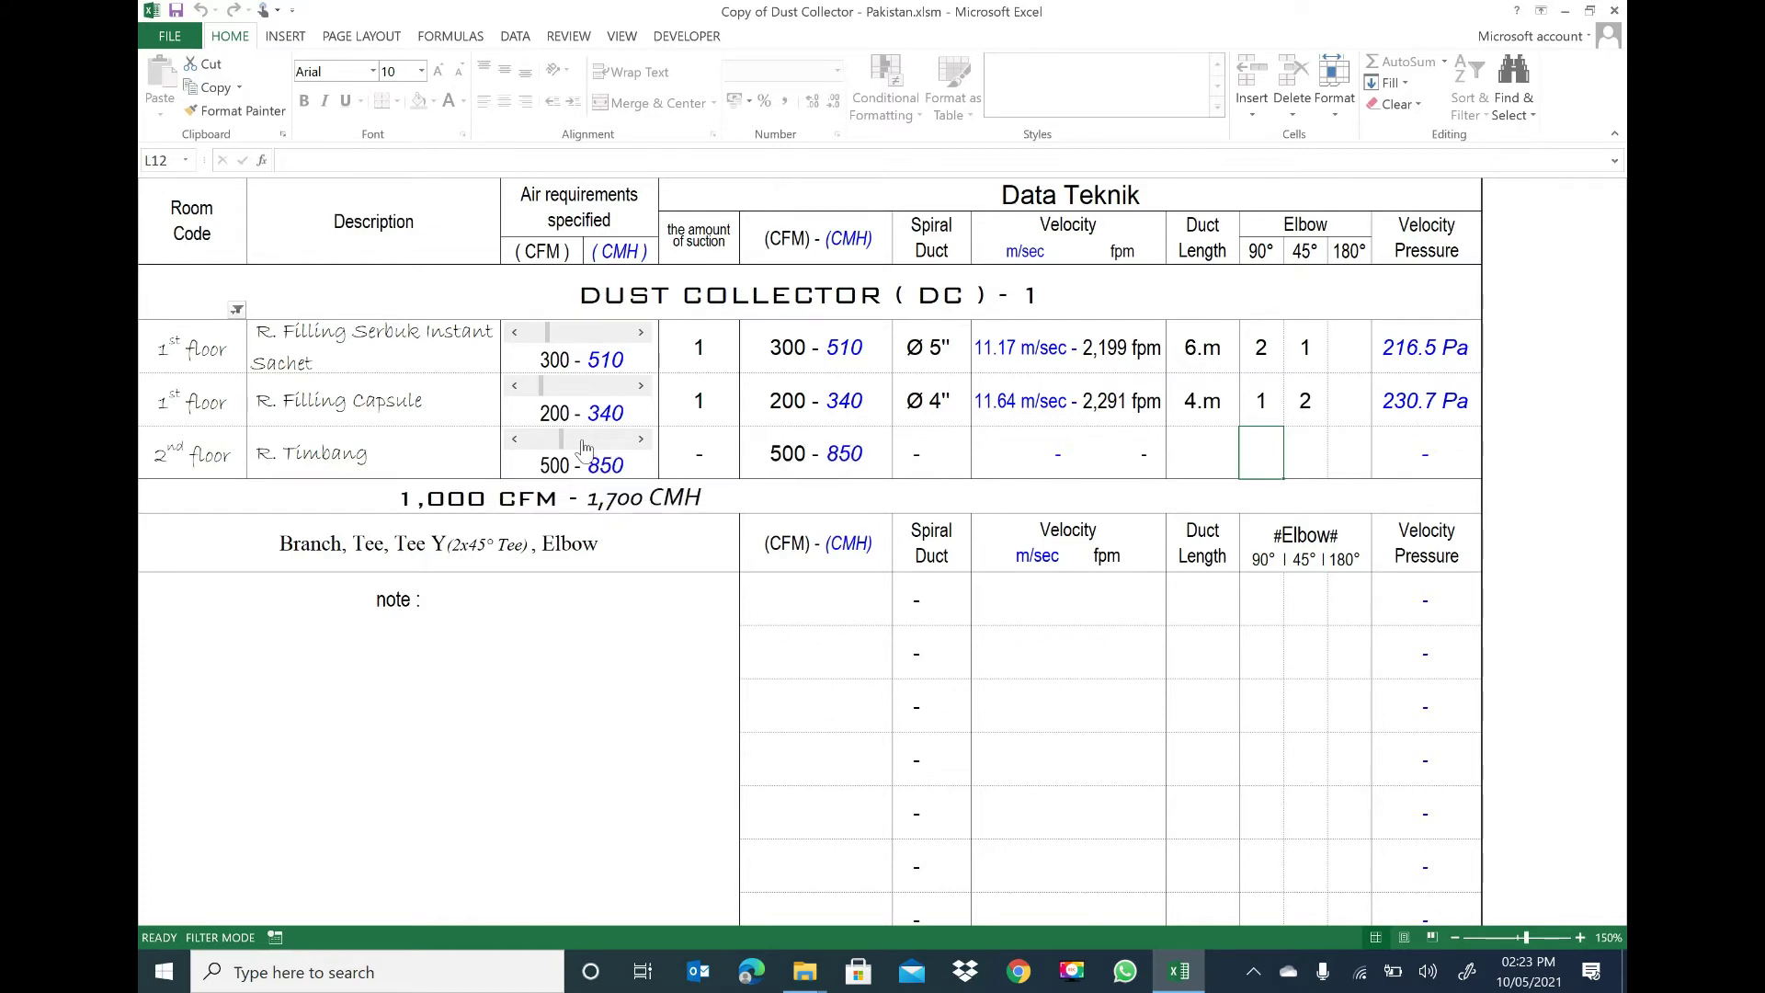
left_click(696, 452)
type("2")
left_click(947, 474)
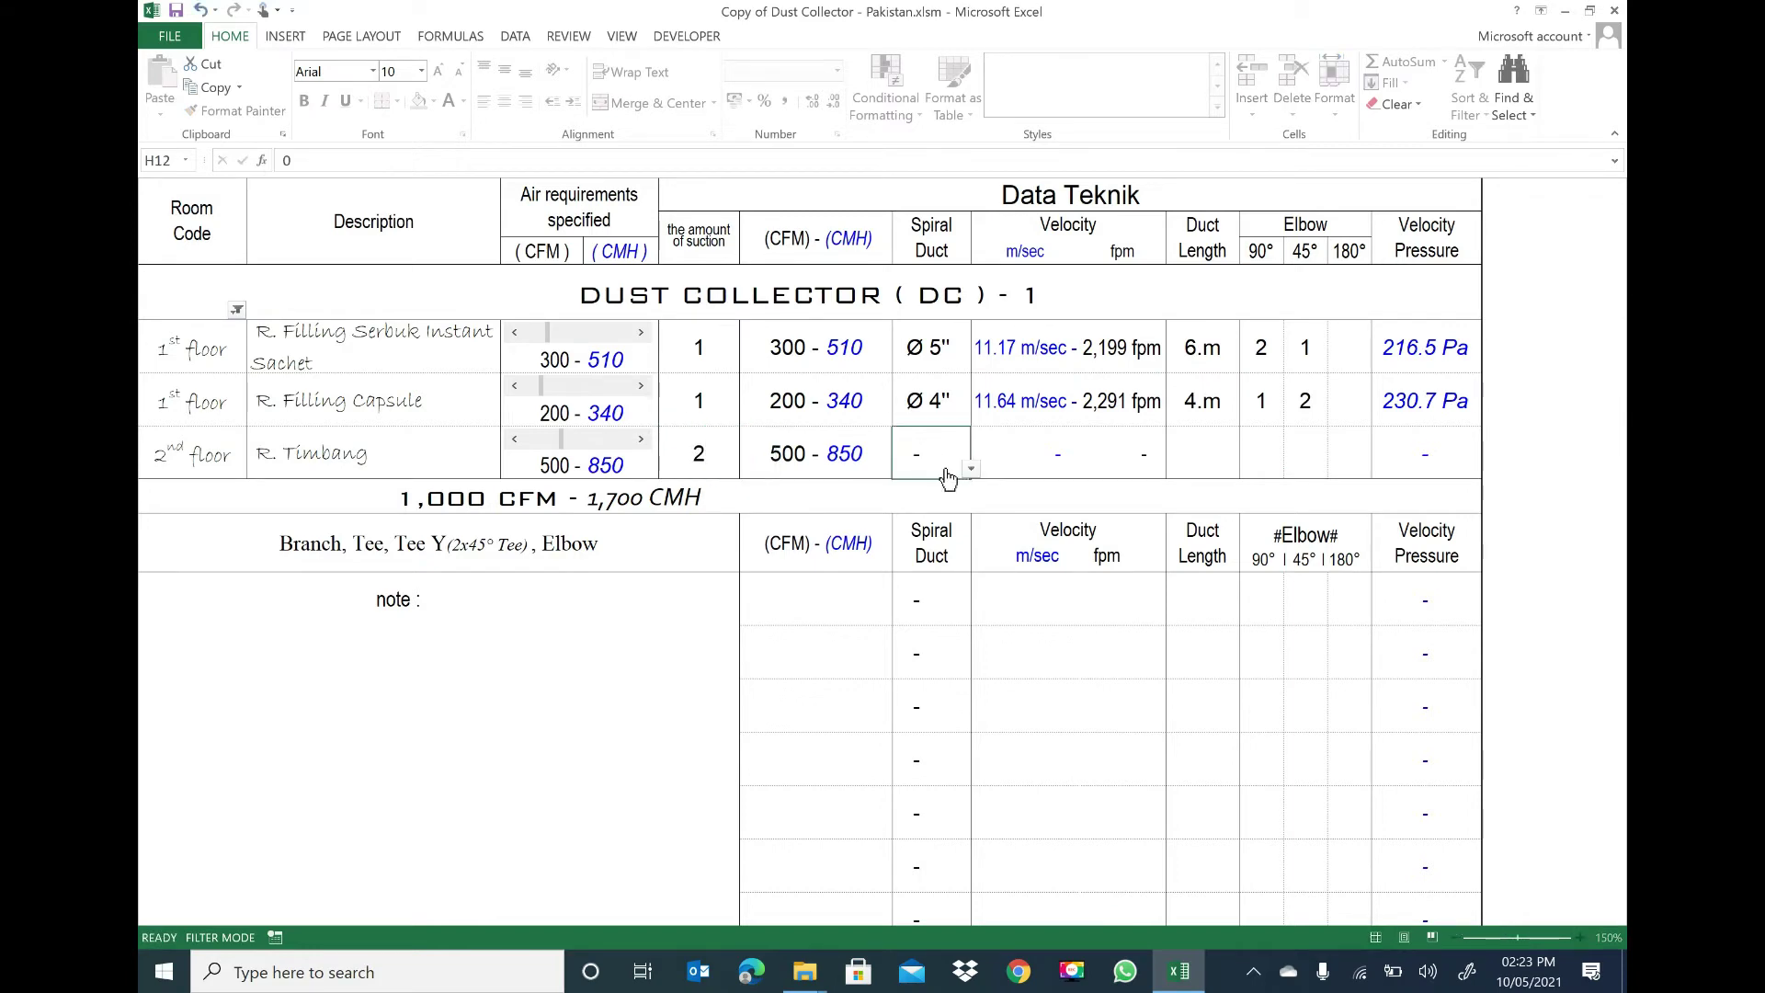
left_click(971, 469)
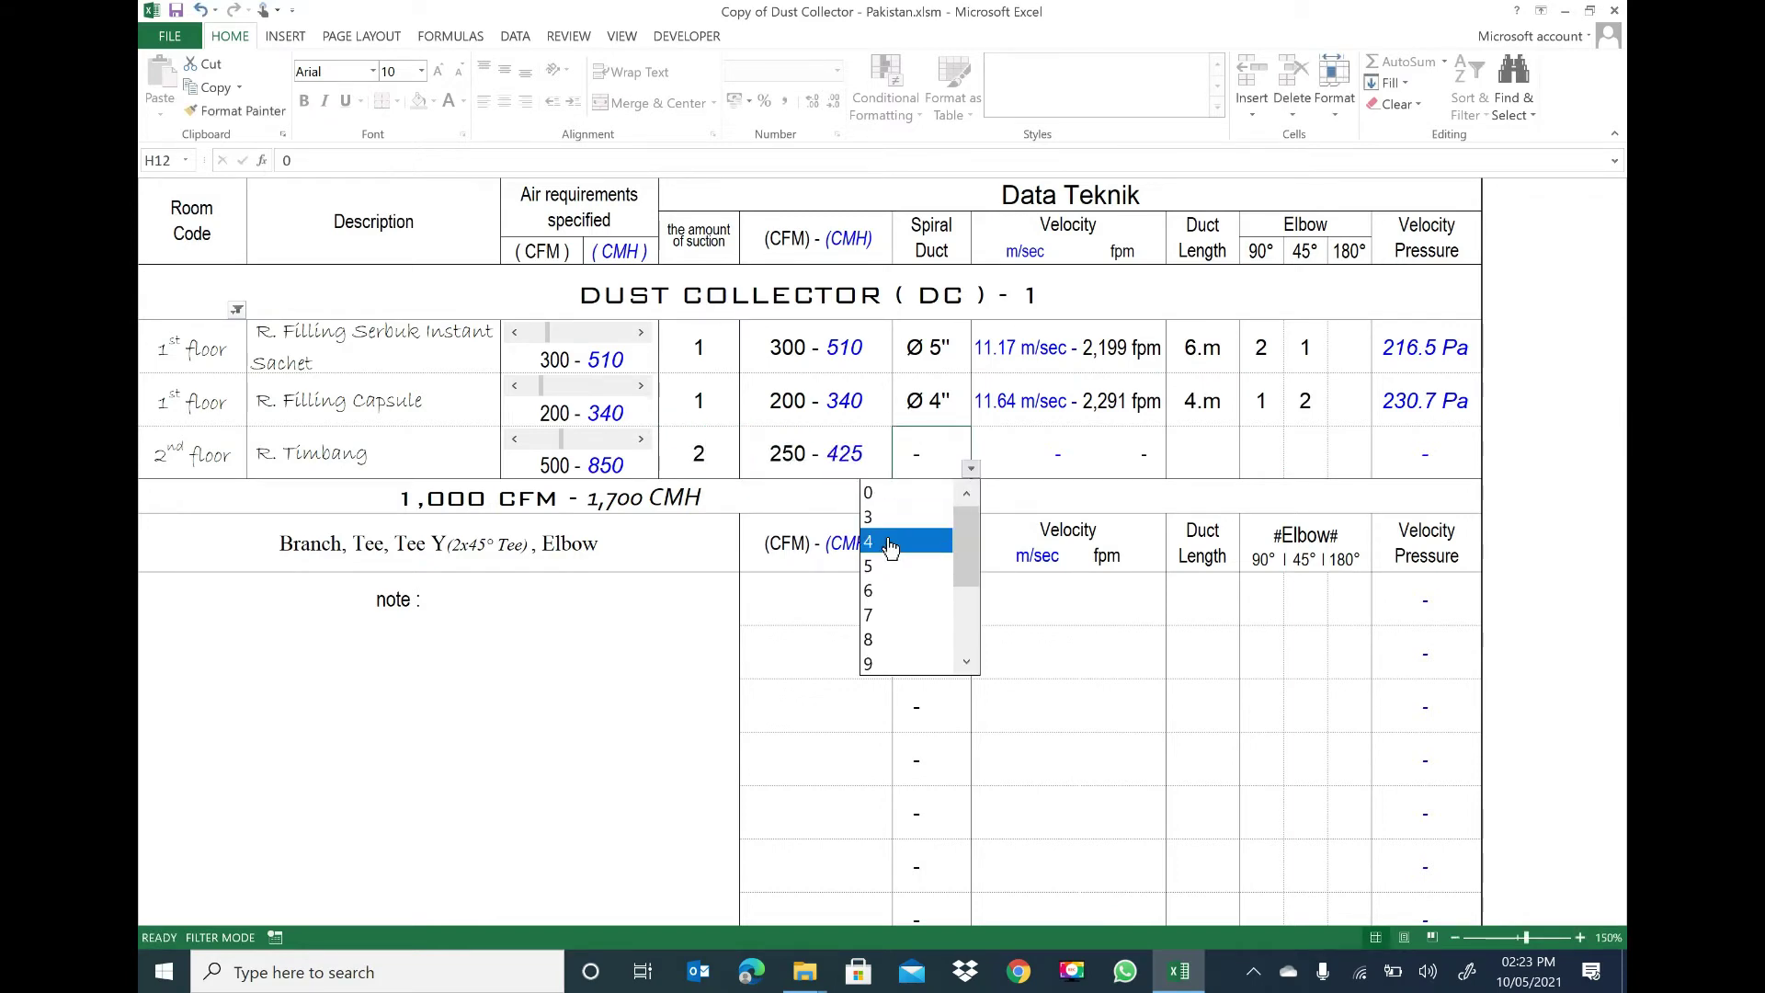
left_click(890, 545)
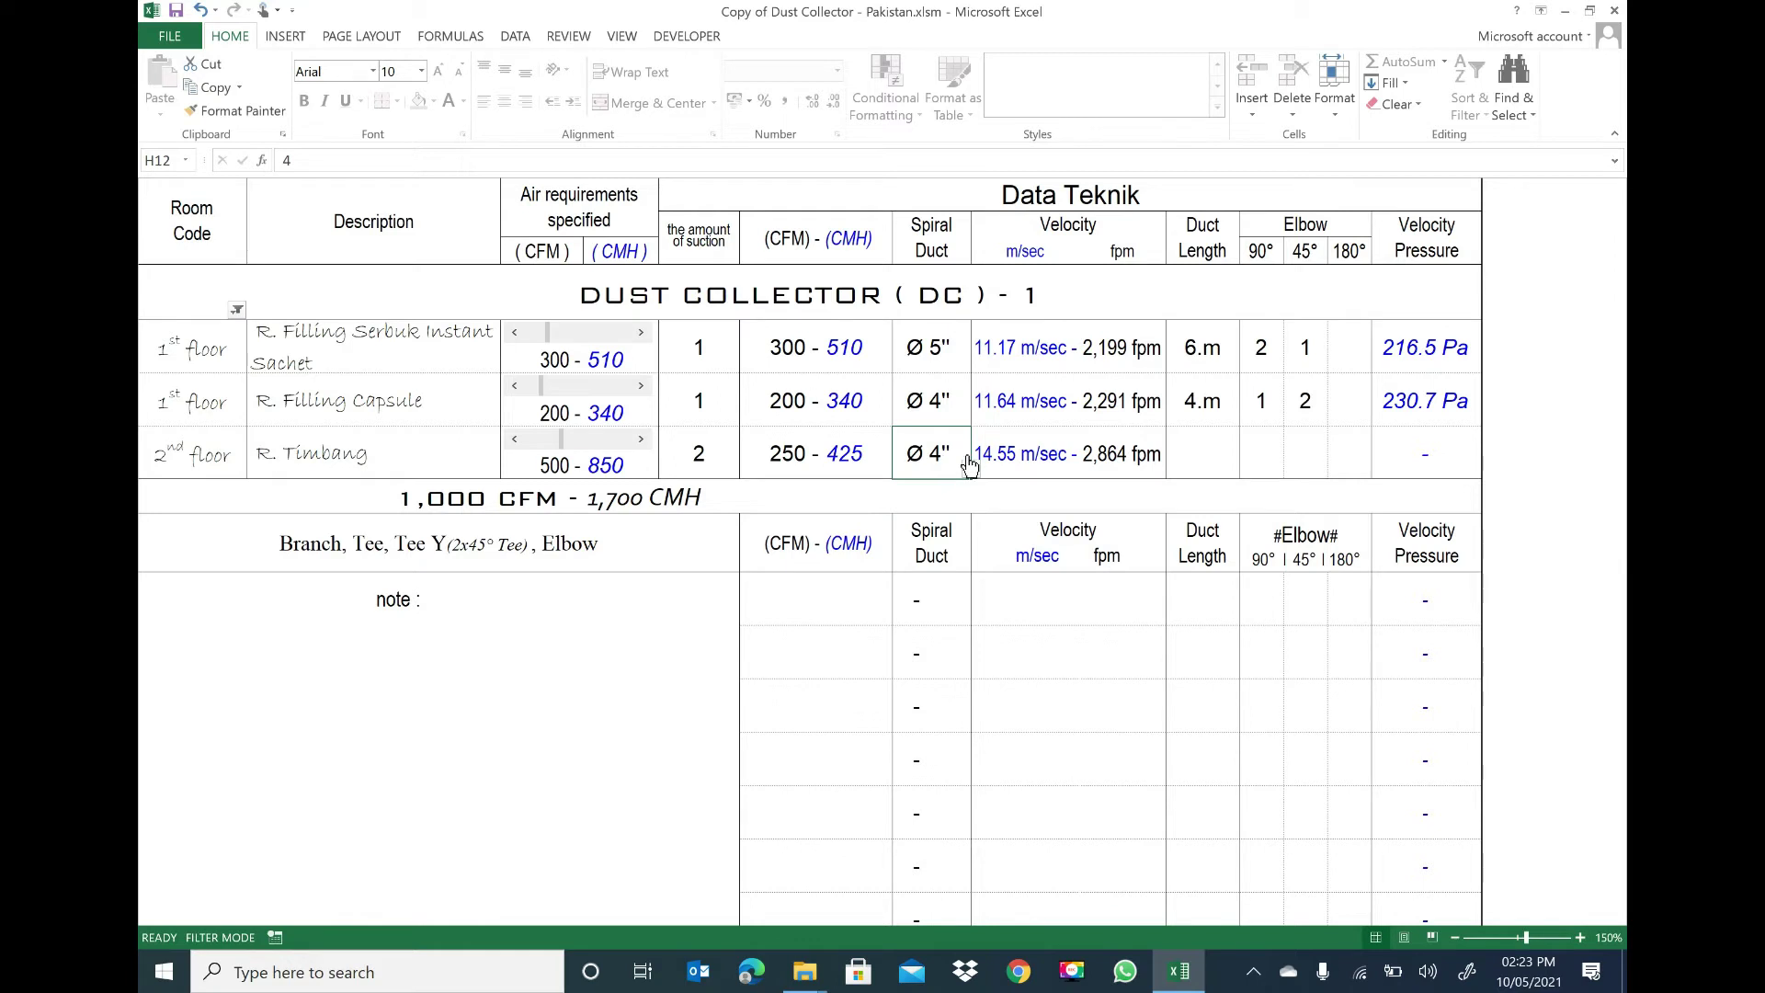
- Enter a 12 m duct length with two 90° elbows and one 45° elbow
left_click(1196, 457)
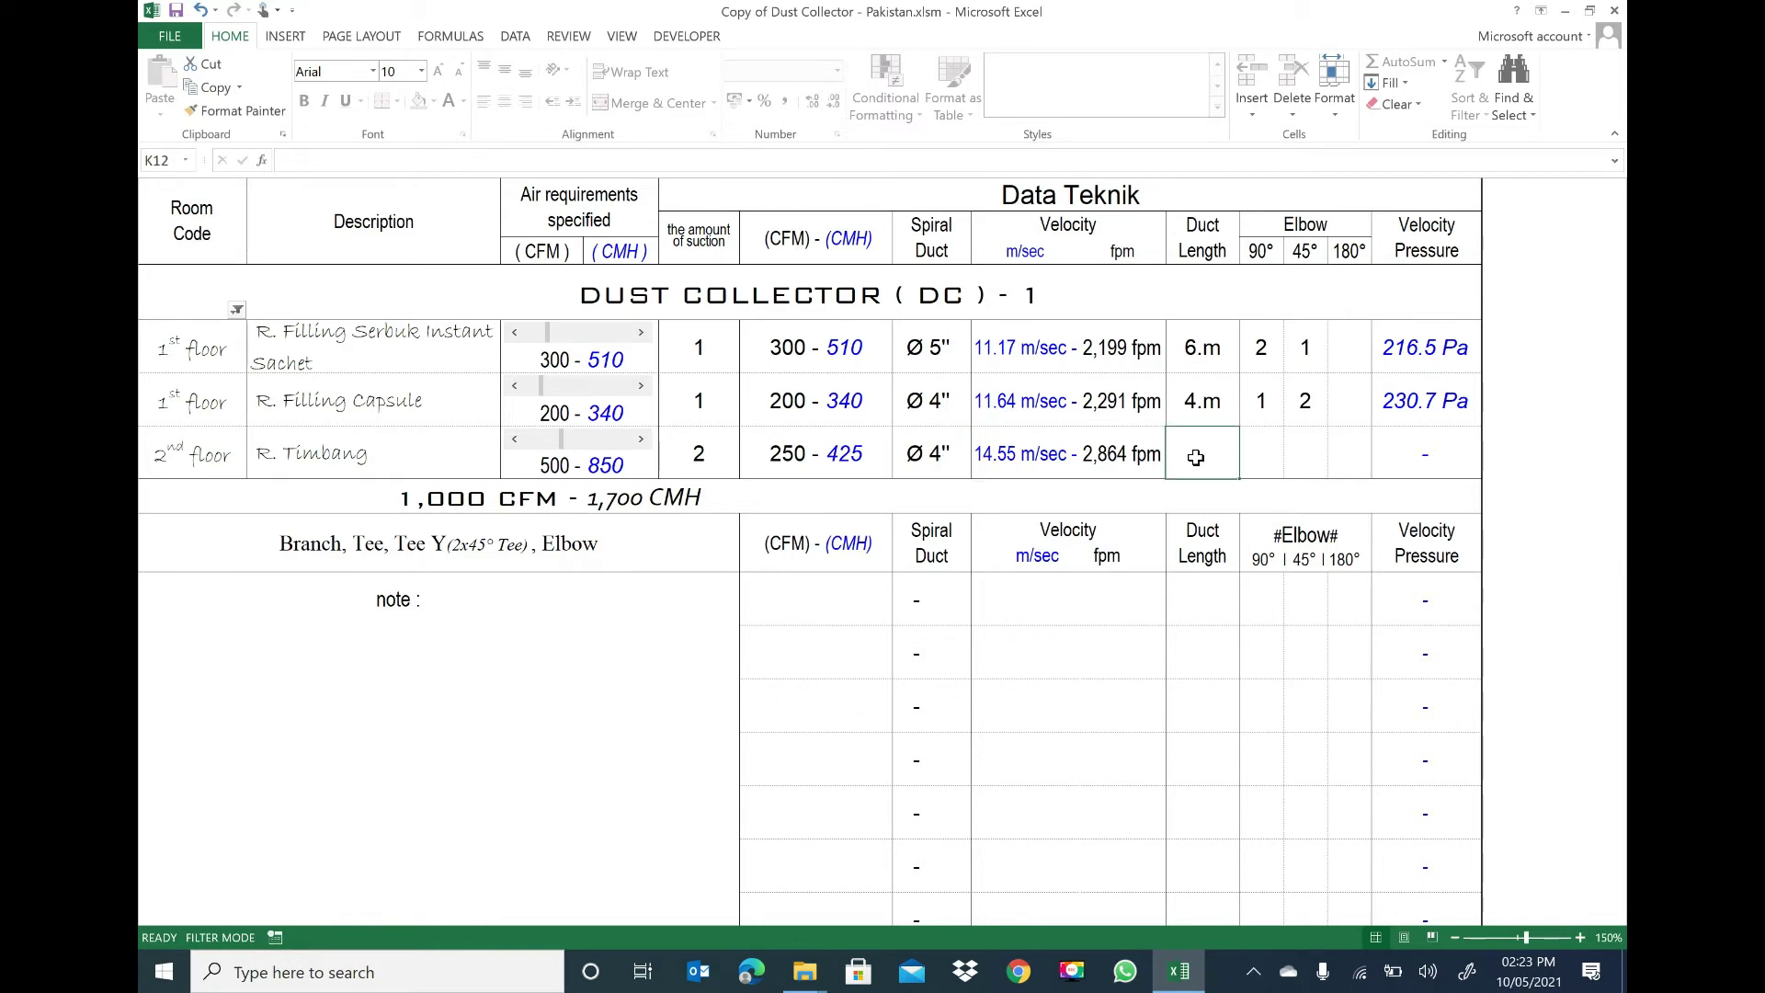
type("12")
key("ctrl+Return")
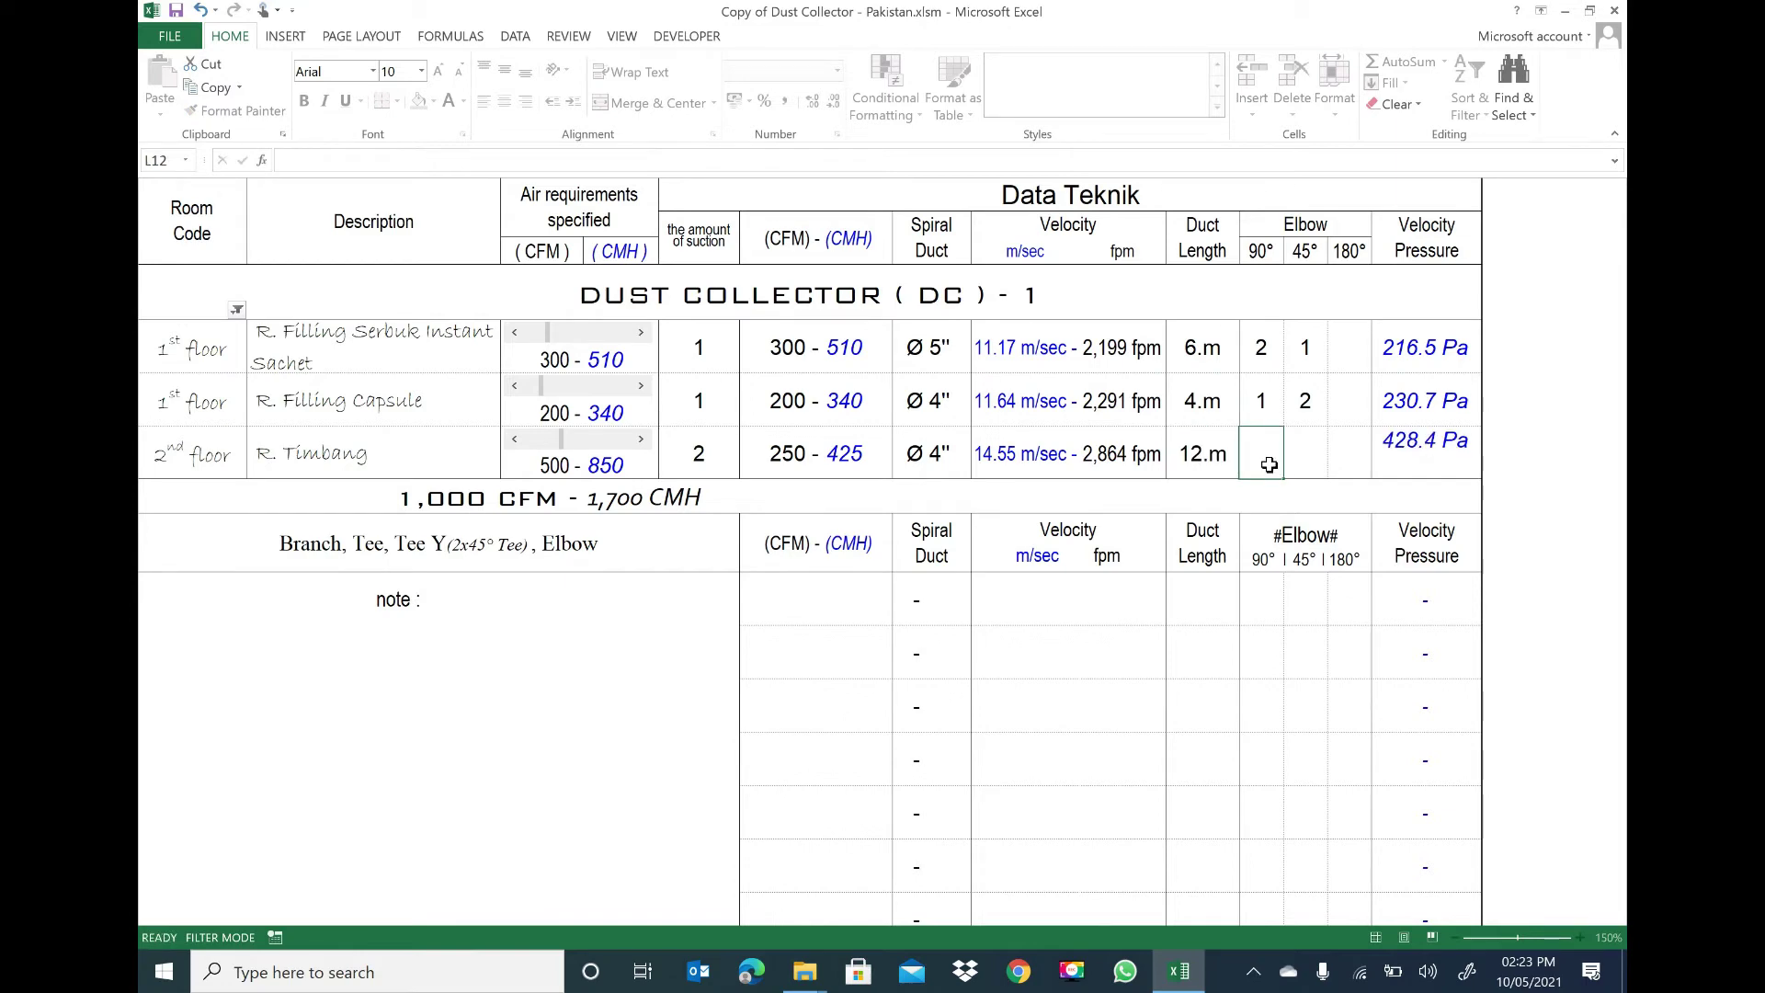
type("2")
left_click(1300, 464)
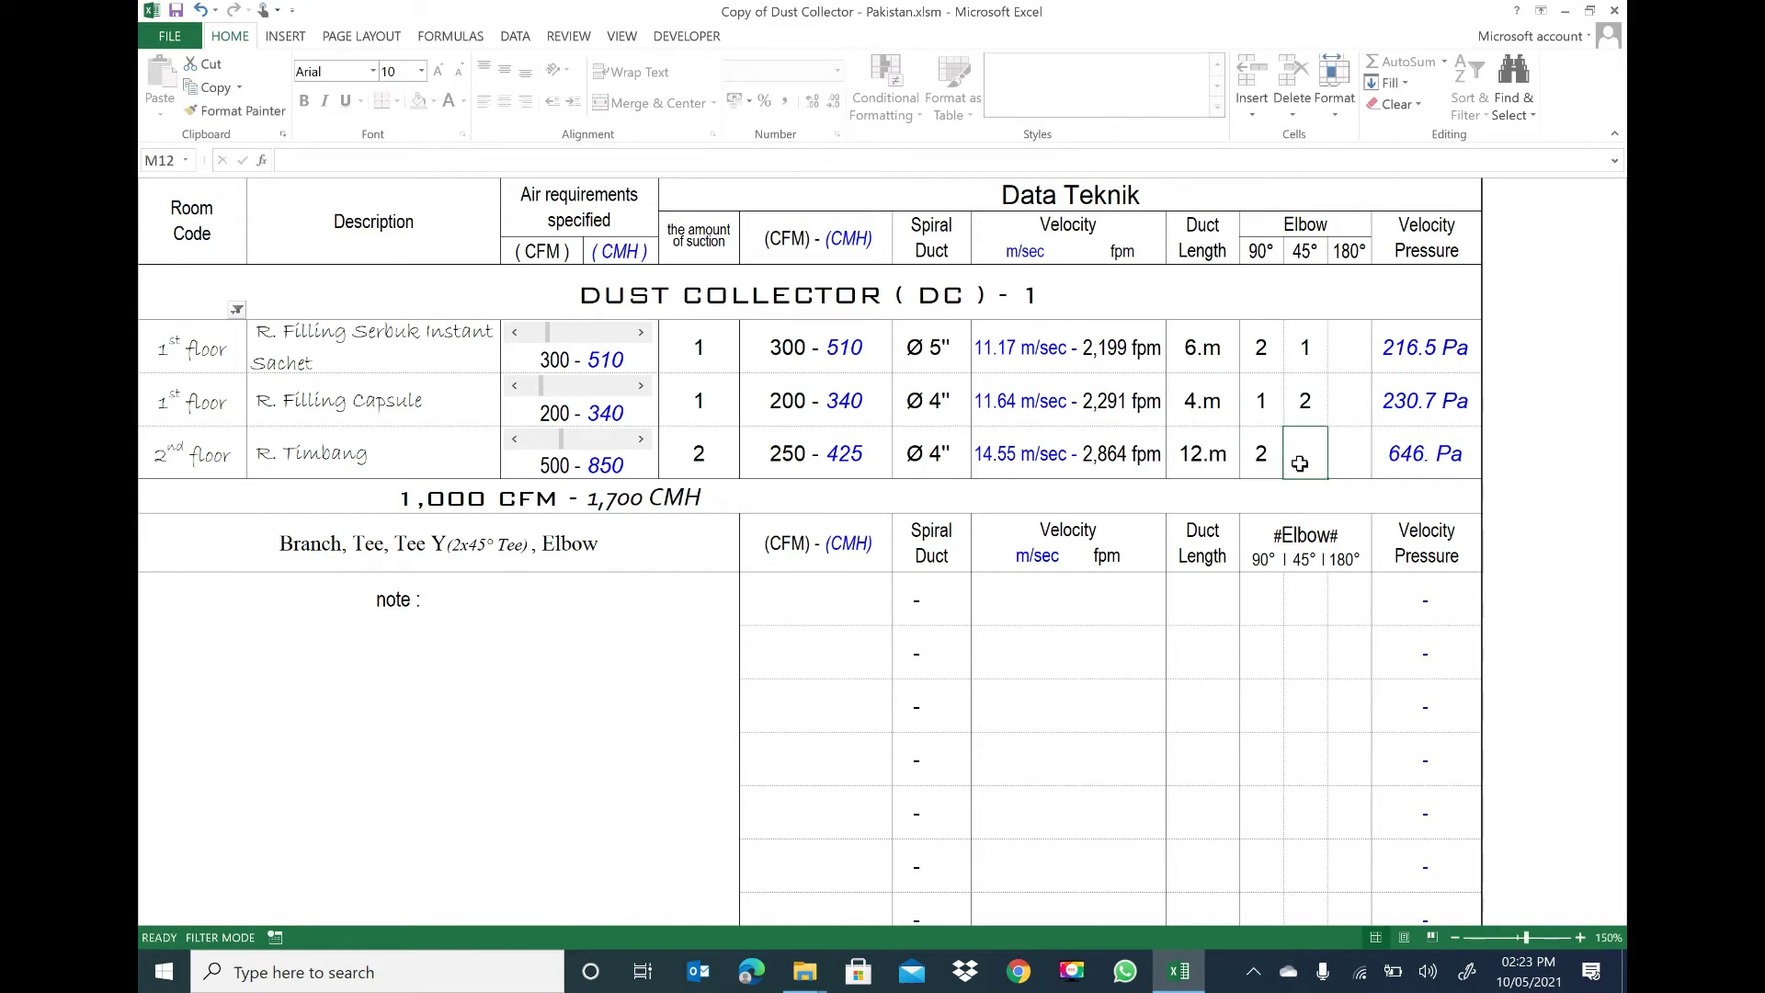
type("1")
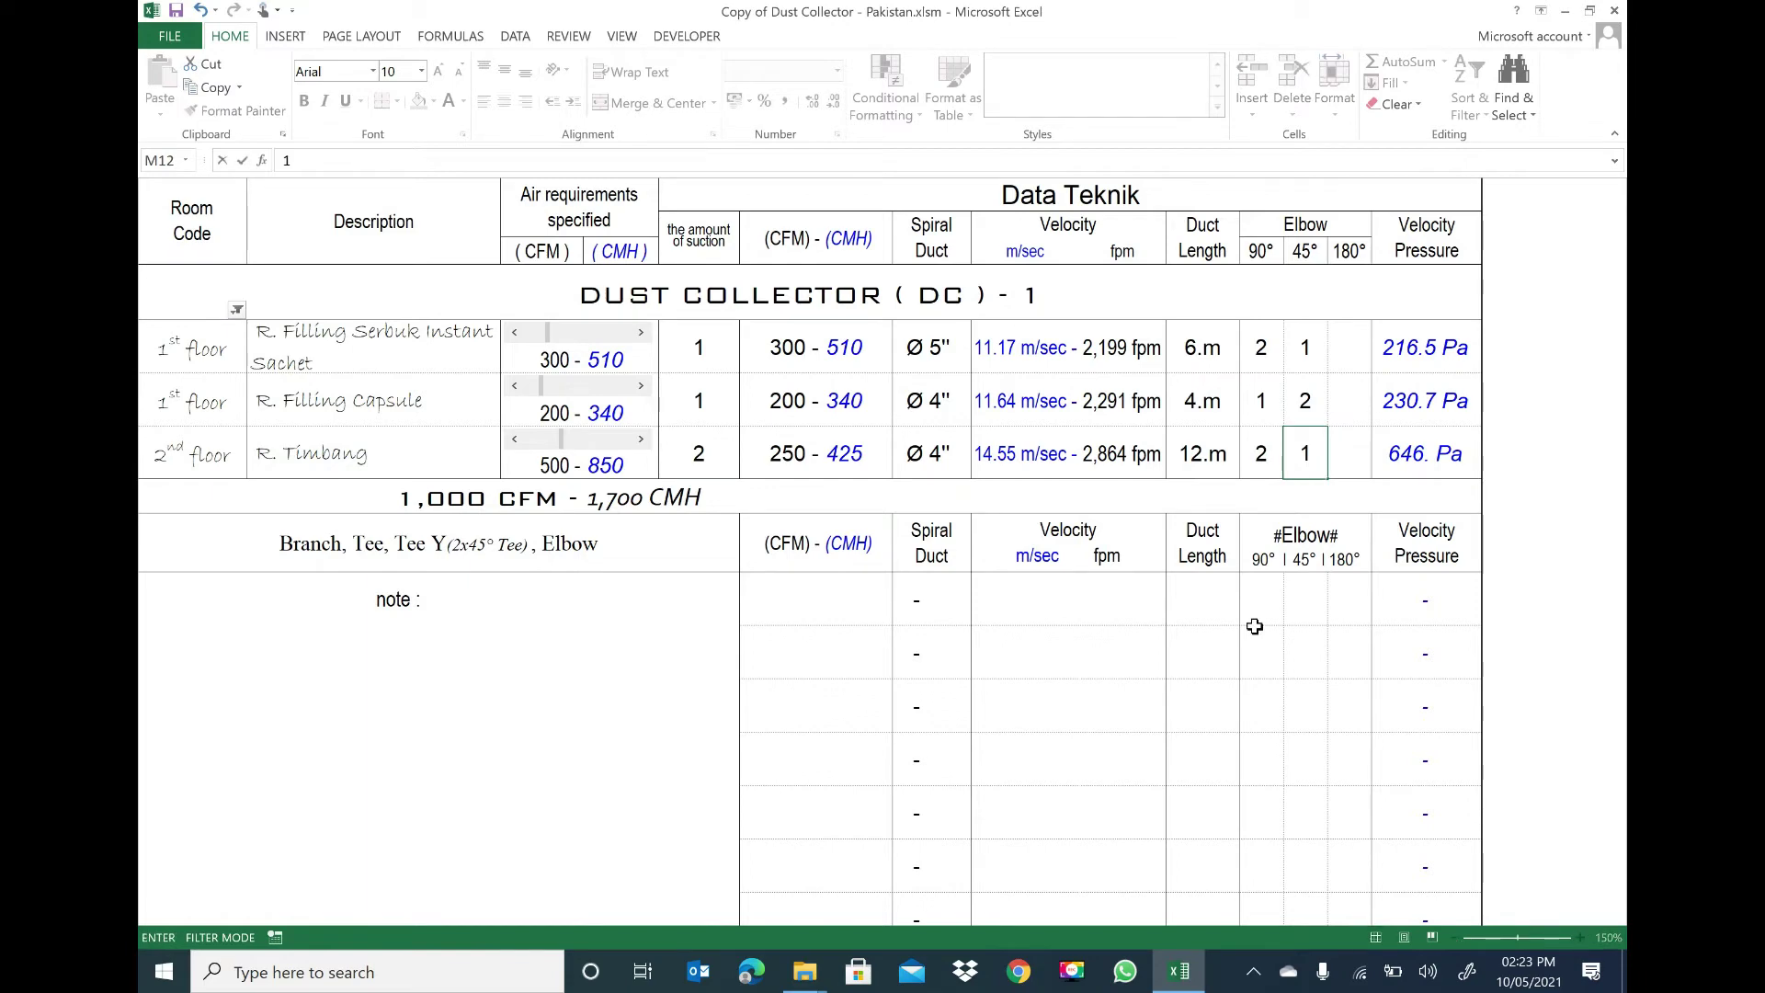
key("Return")
key("Up")
key("Left")
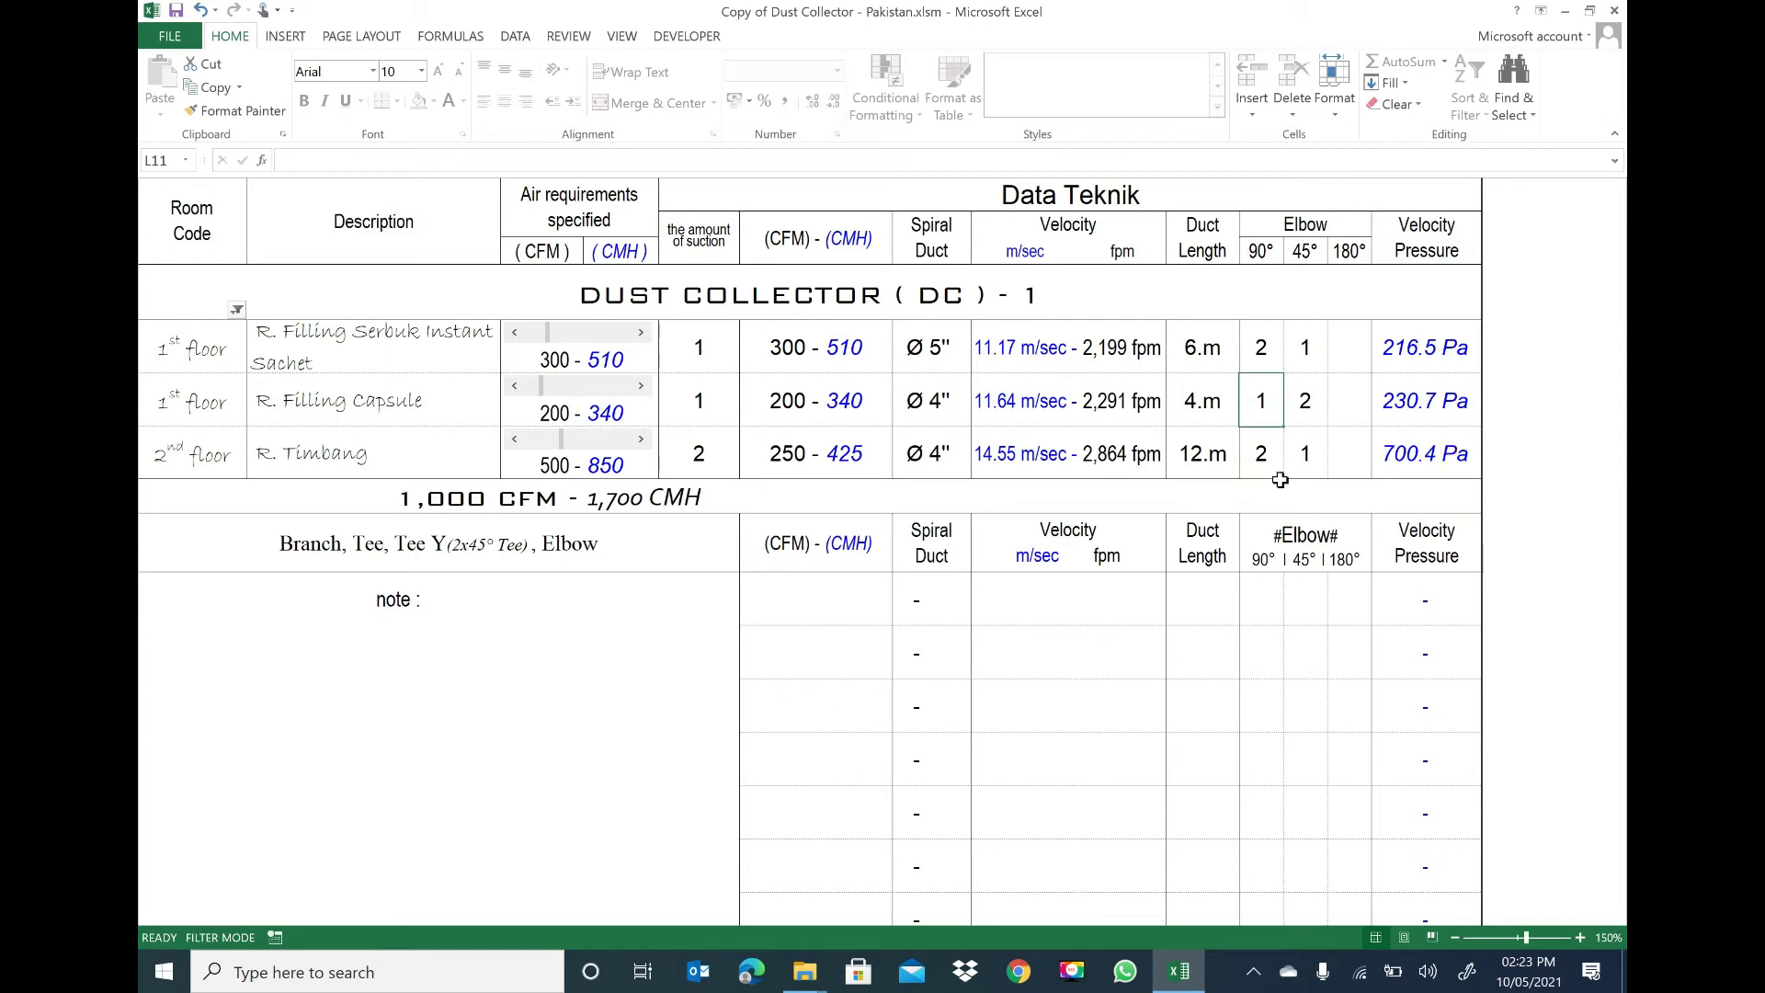
- Enter =C10+C11 in F15 so the first branch carries 500 CFM (850 CMH)
scroll(1281, 480, "down", 1)
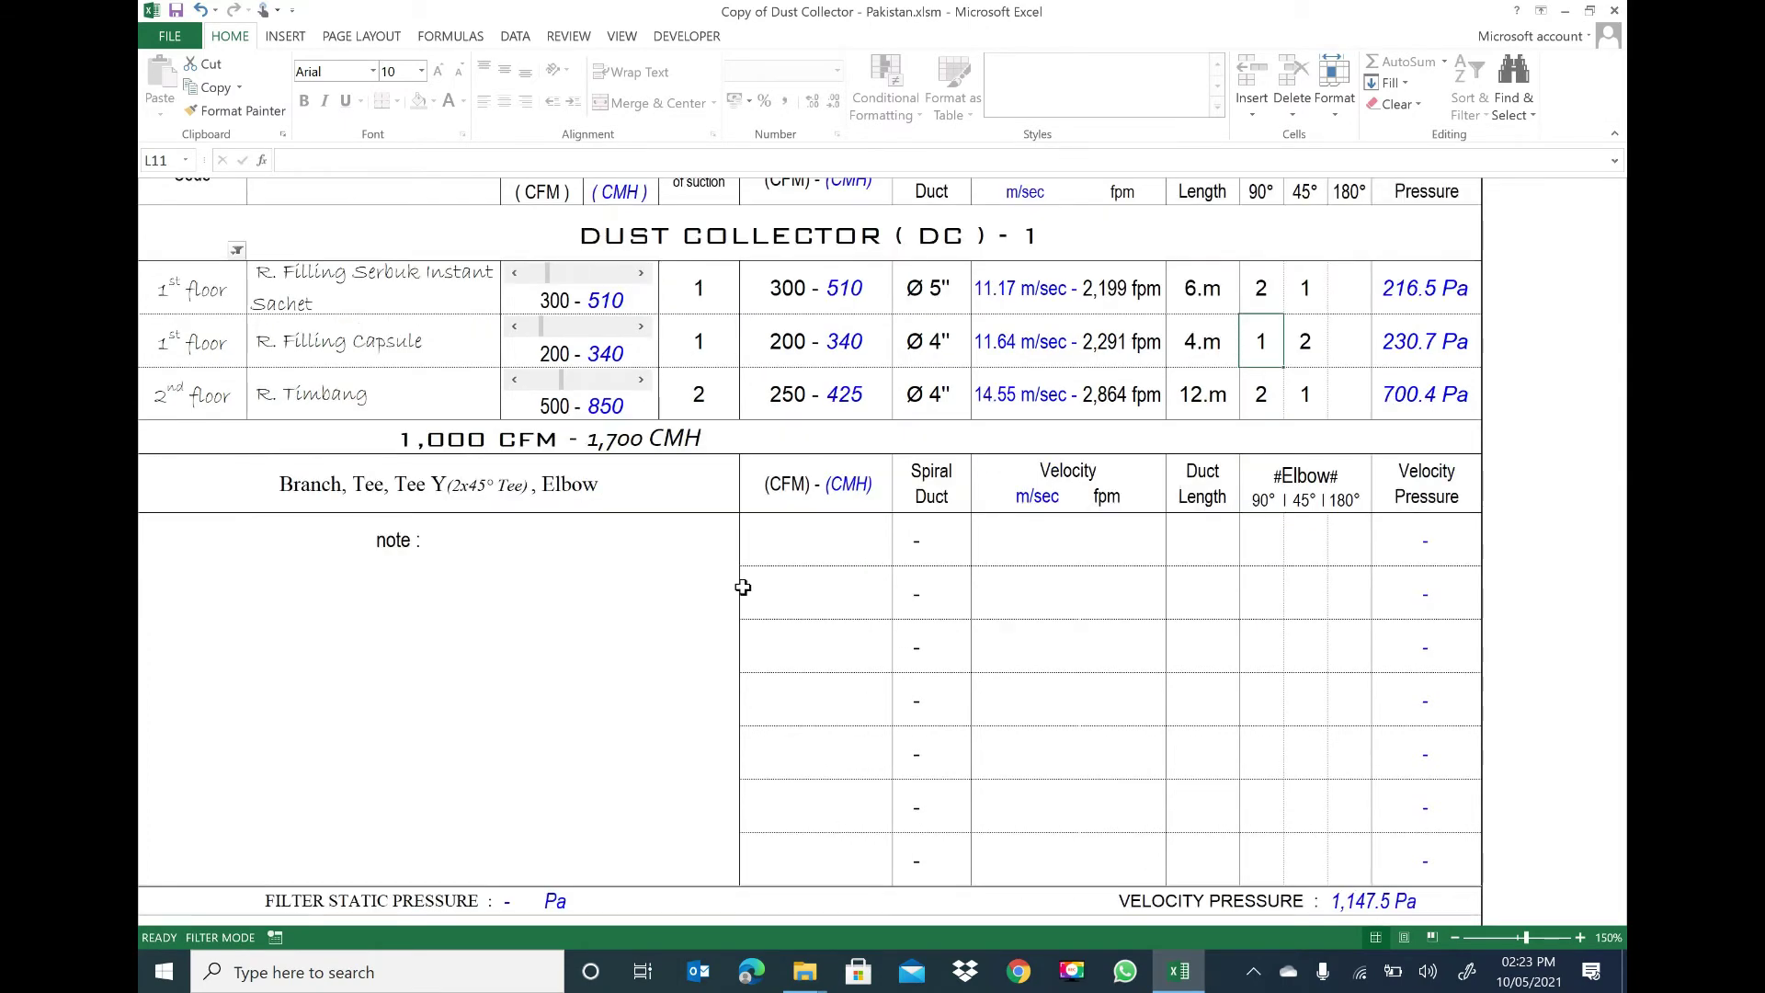
left_click(775, 542)
type("=")
left_click(562, 299)
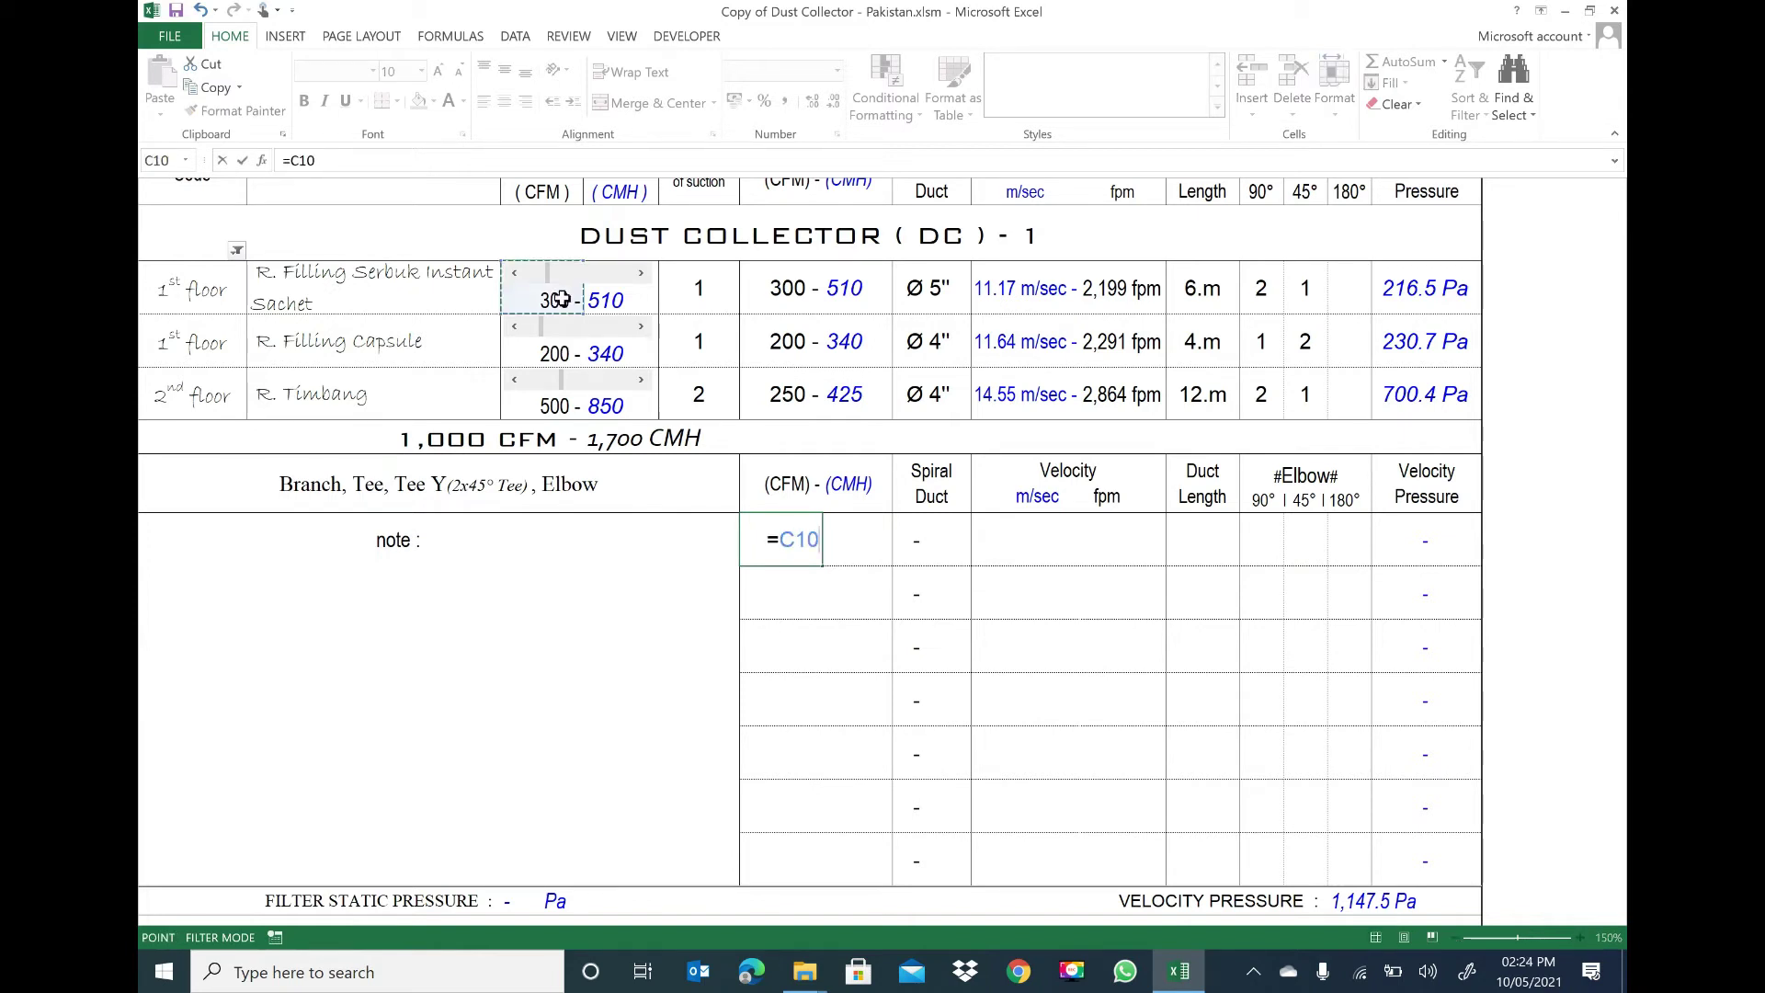
type("+")
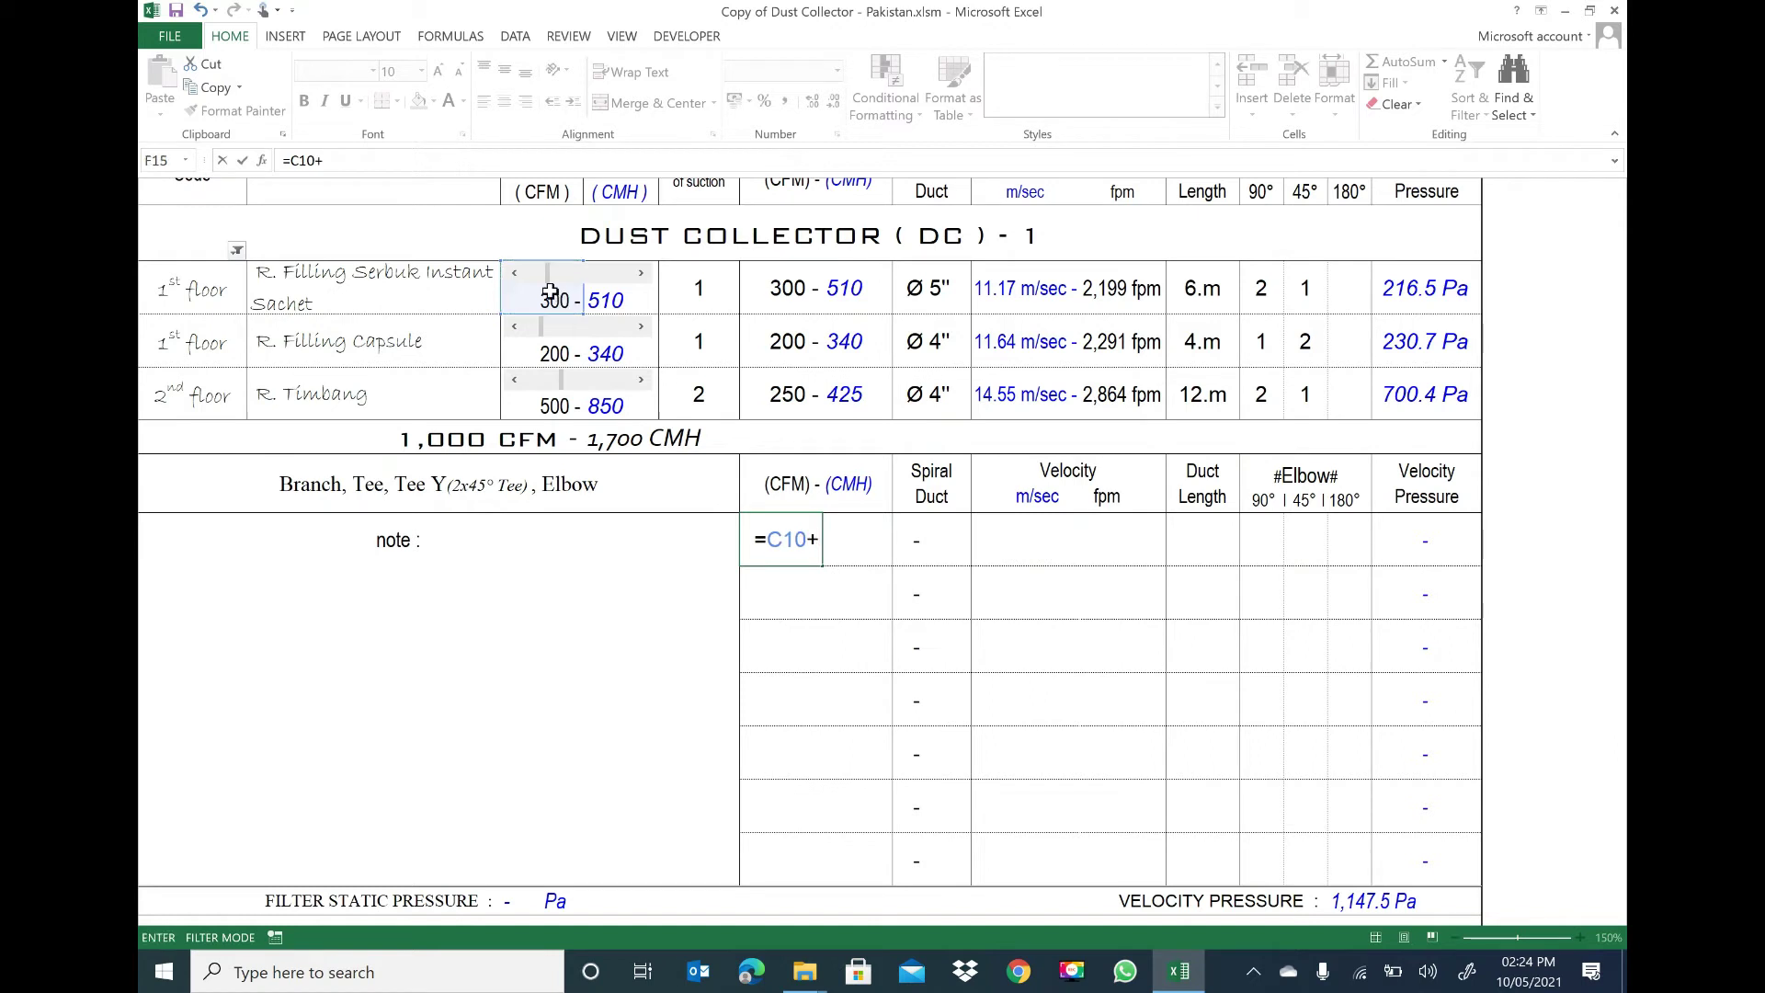
left_click(557, 353)
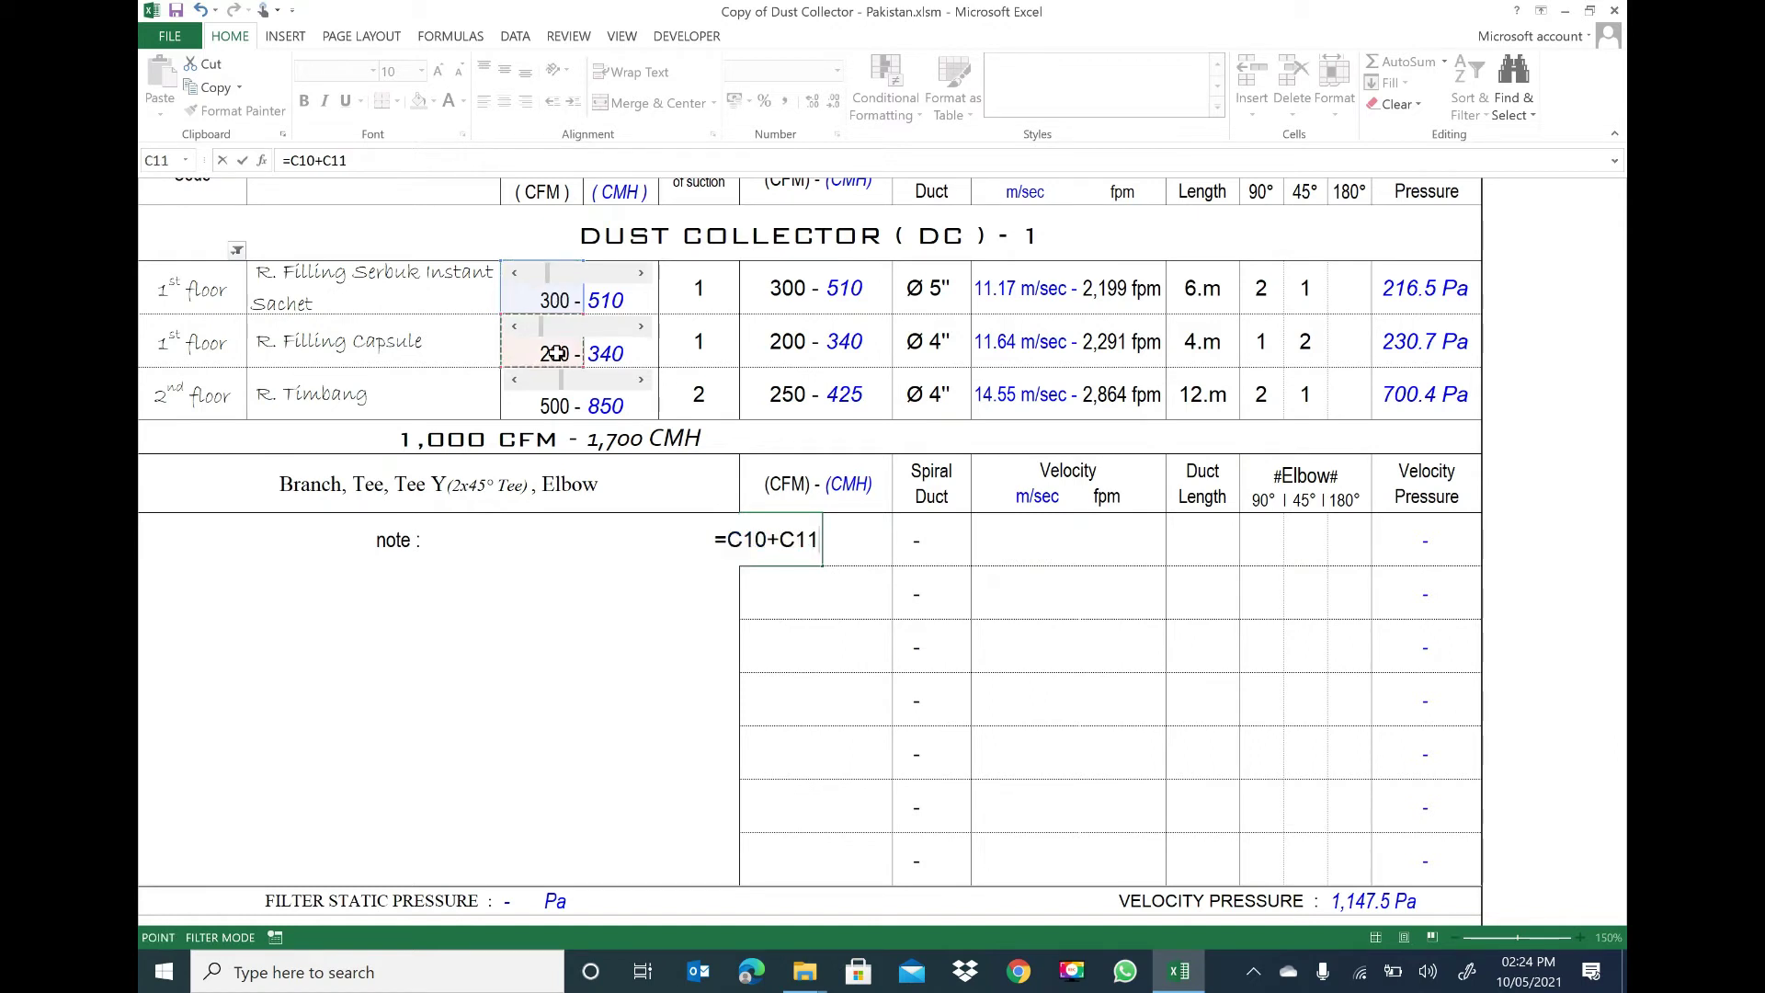
key("Return")
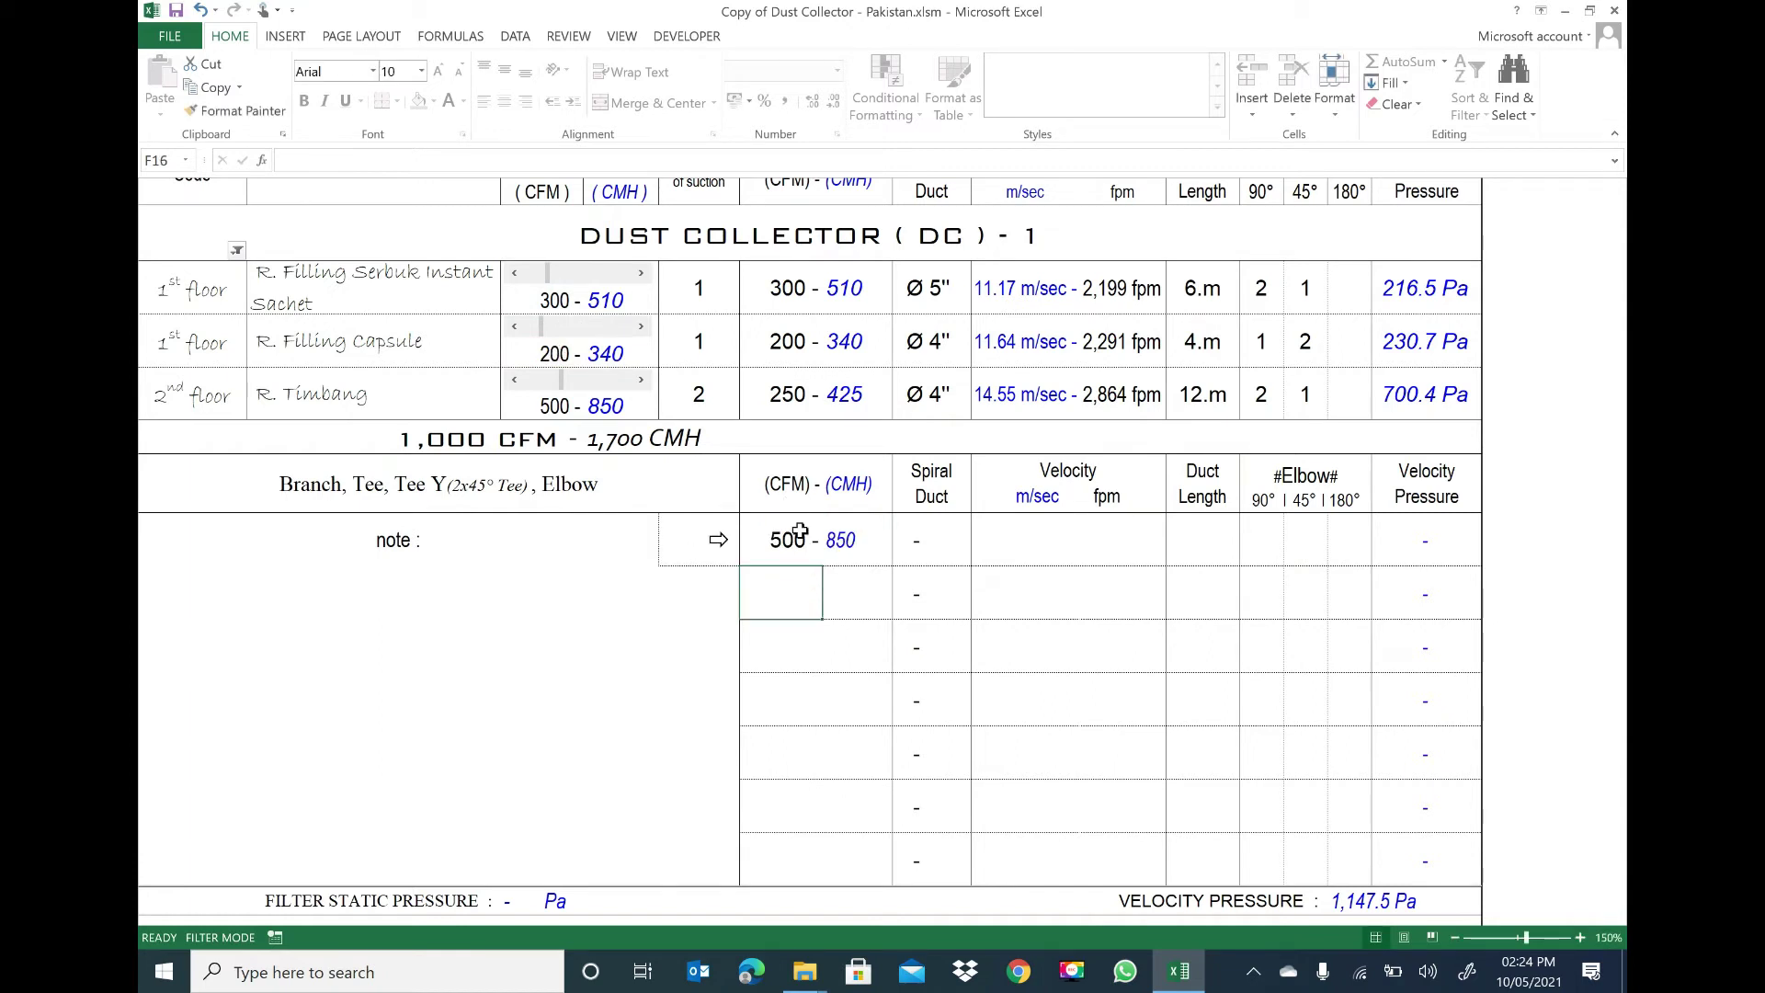
- Set the first branch's spiral duct size to 6 inches
left_click(935, 546)
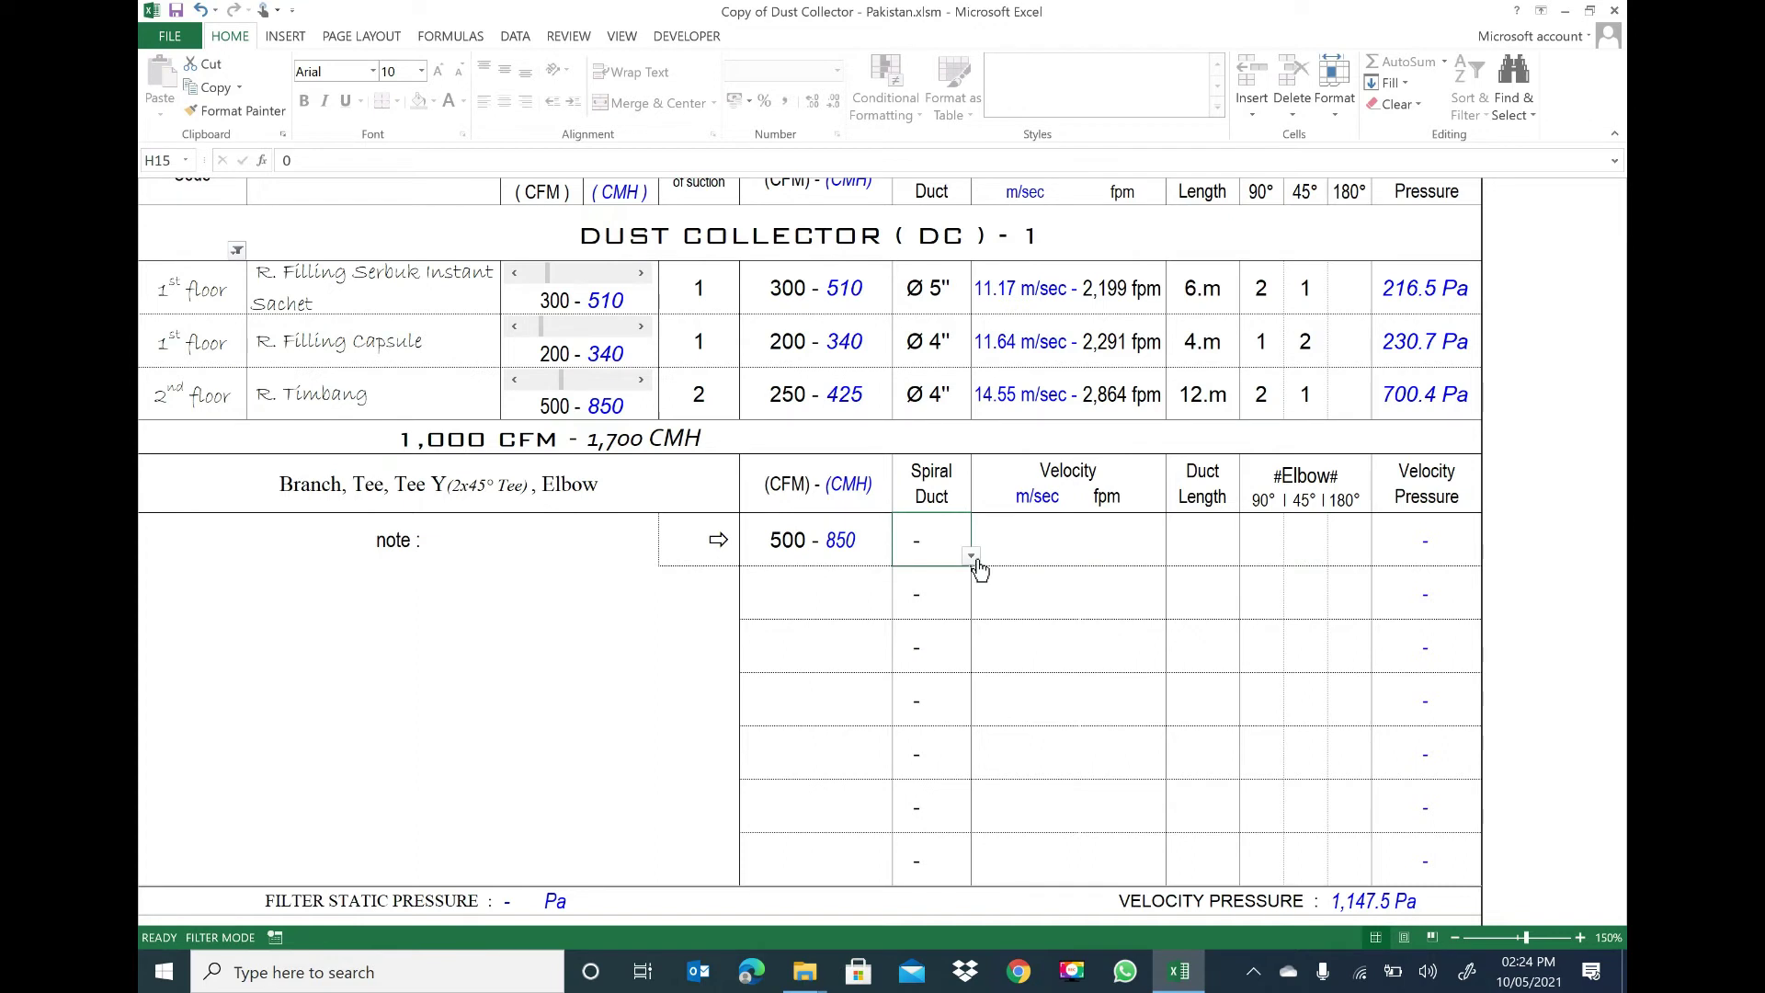
left_click(972, 557)
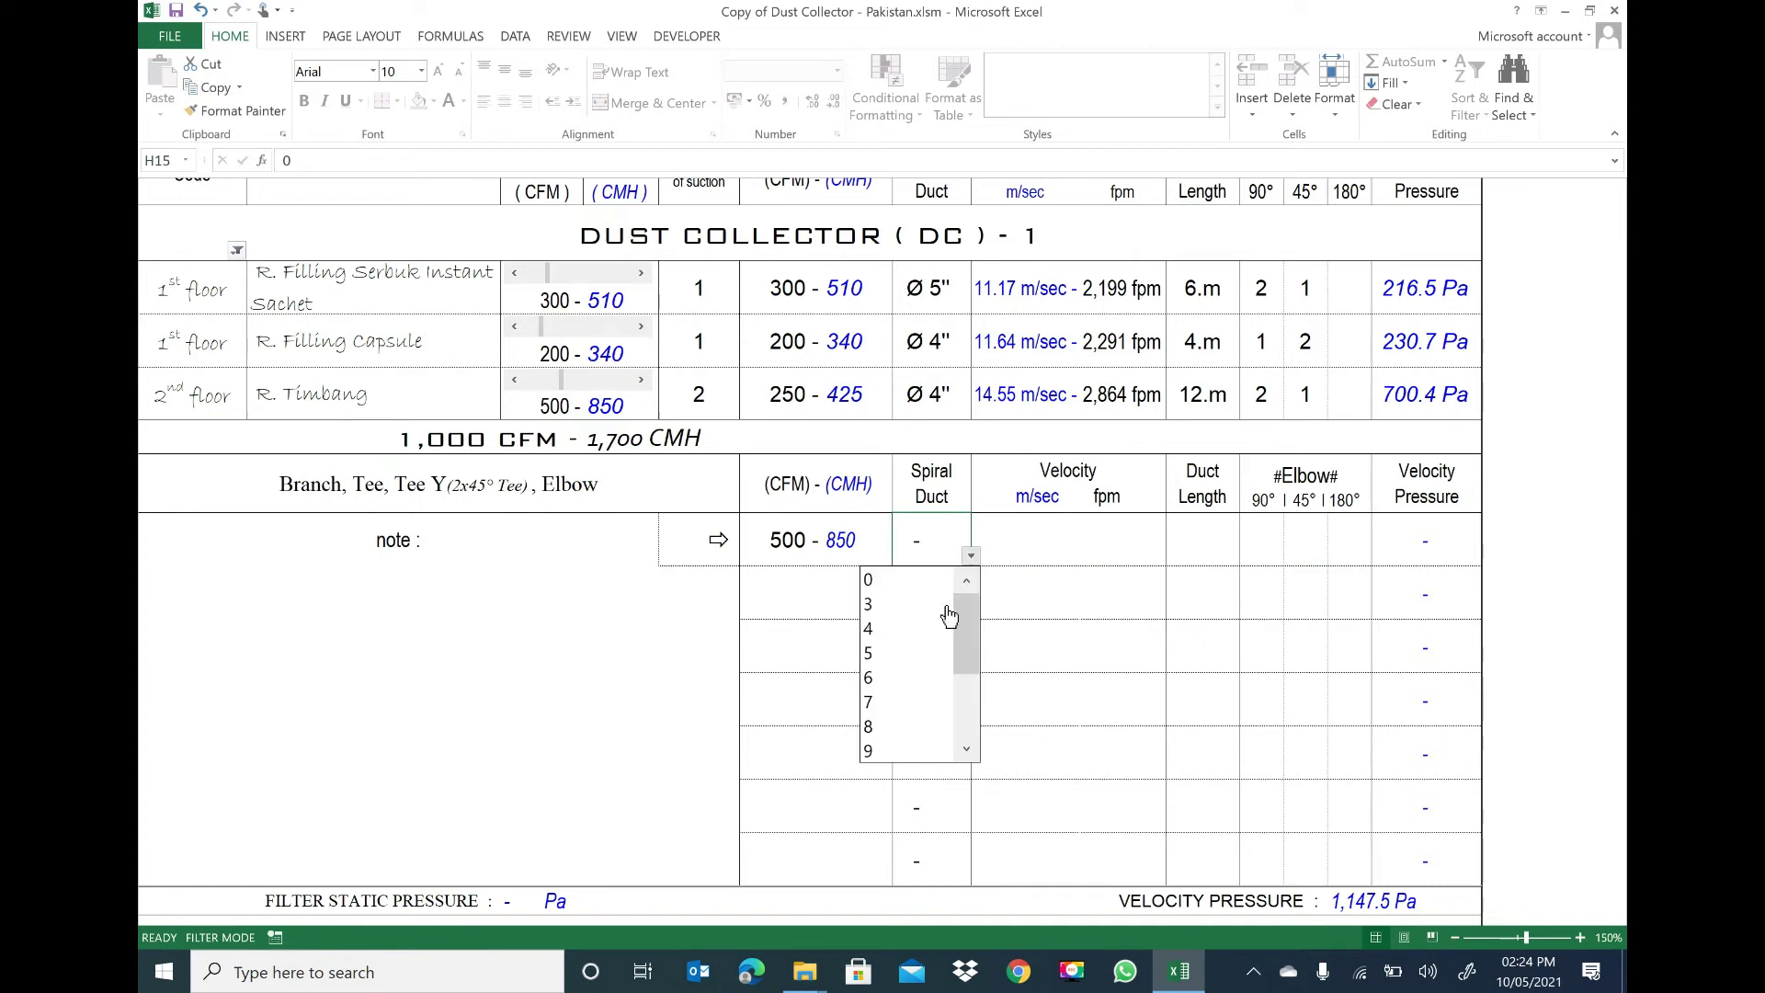
left_click(884, 632)
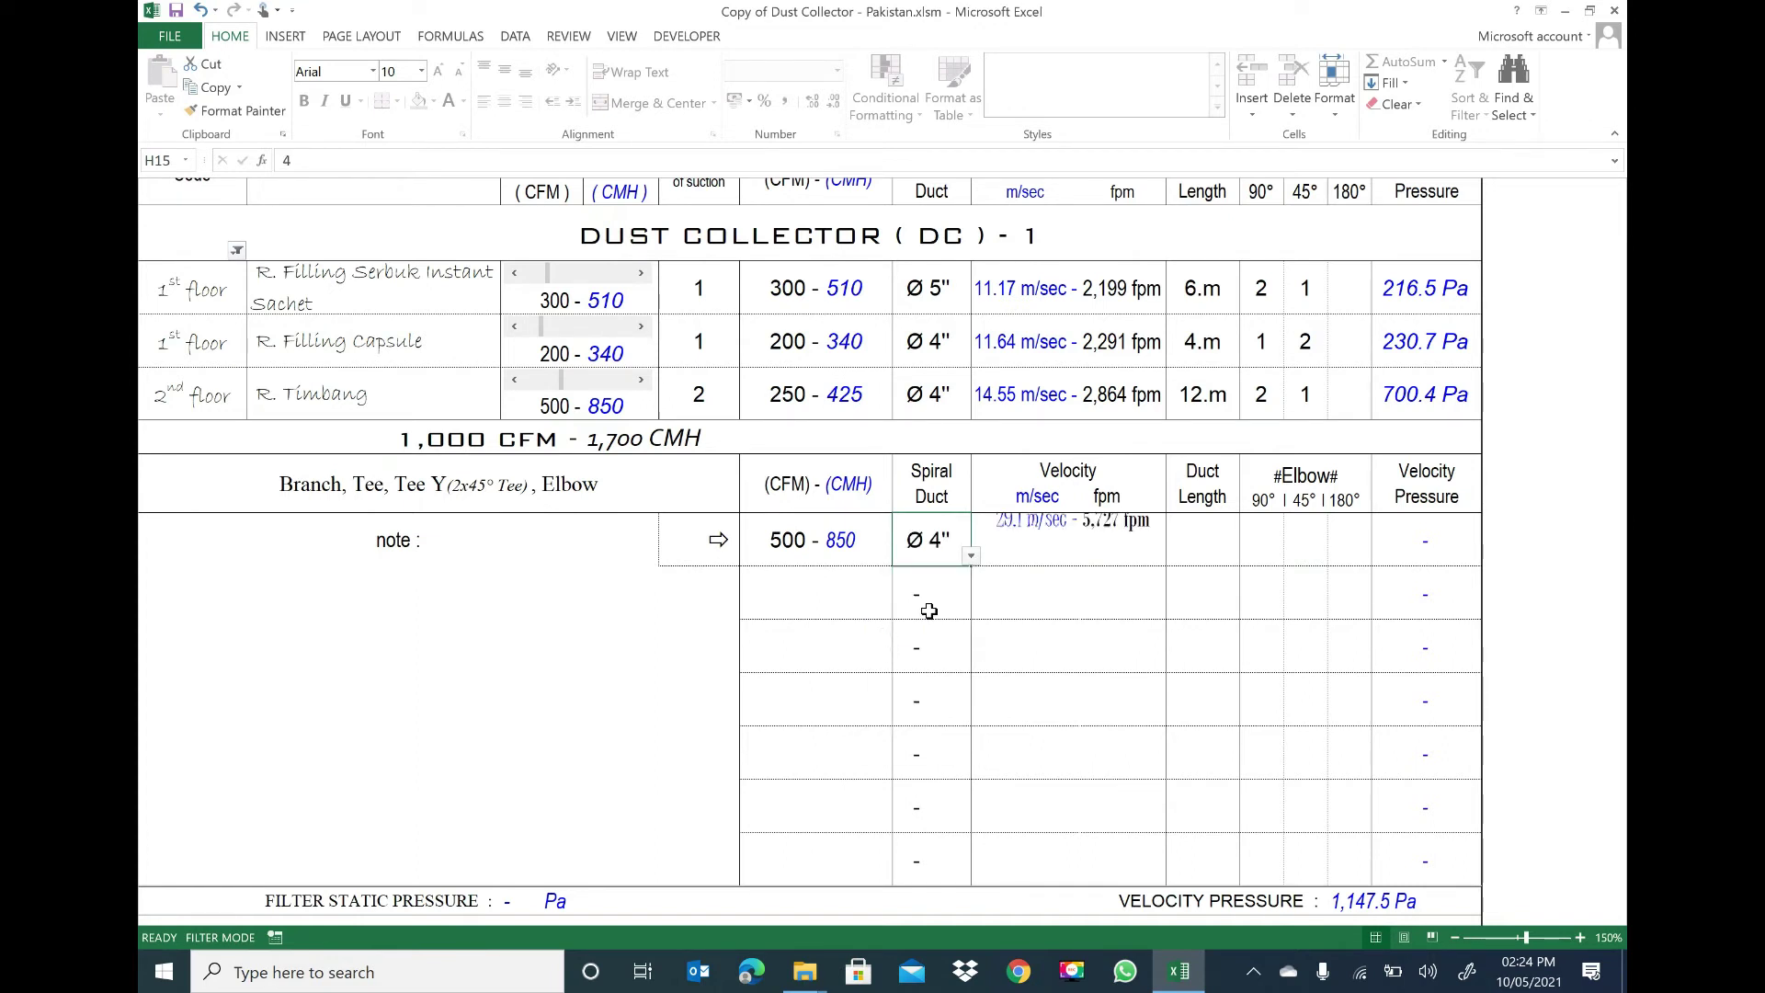
left_click(972, 557)
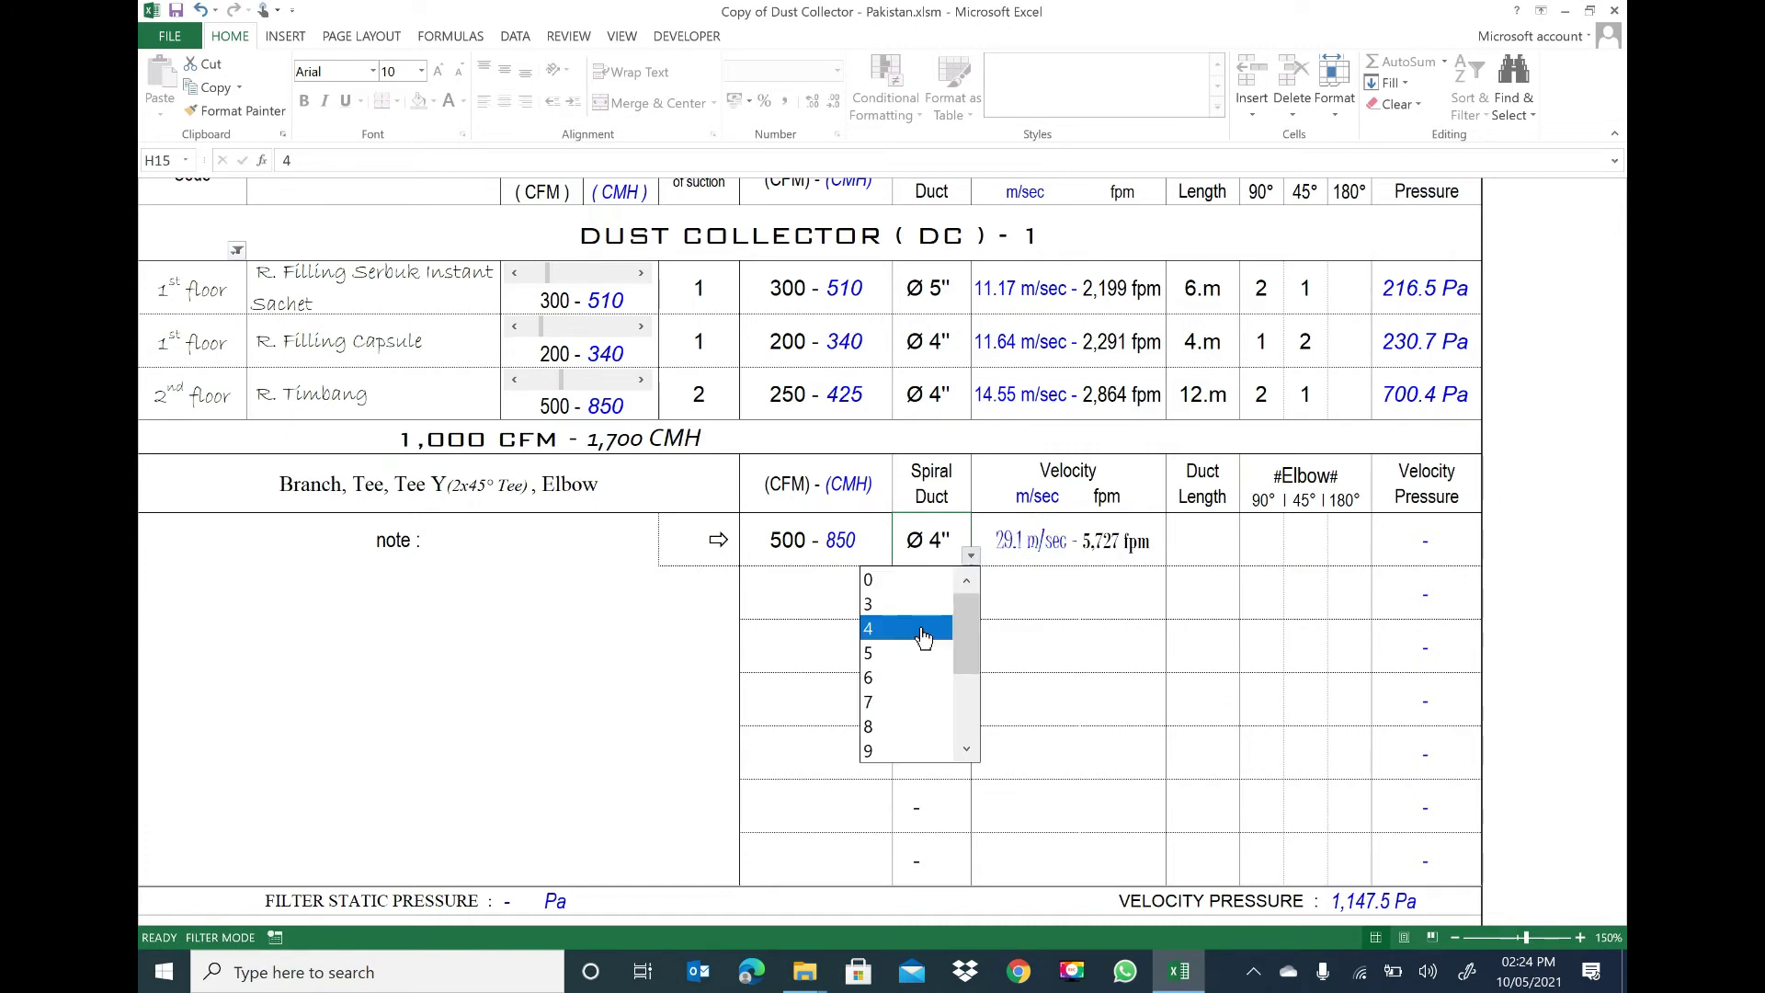
left_click(878, 678)
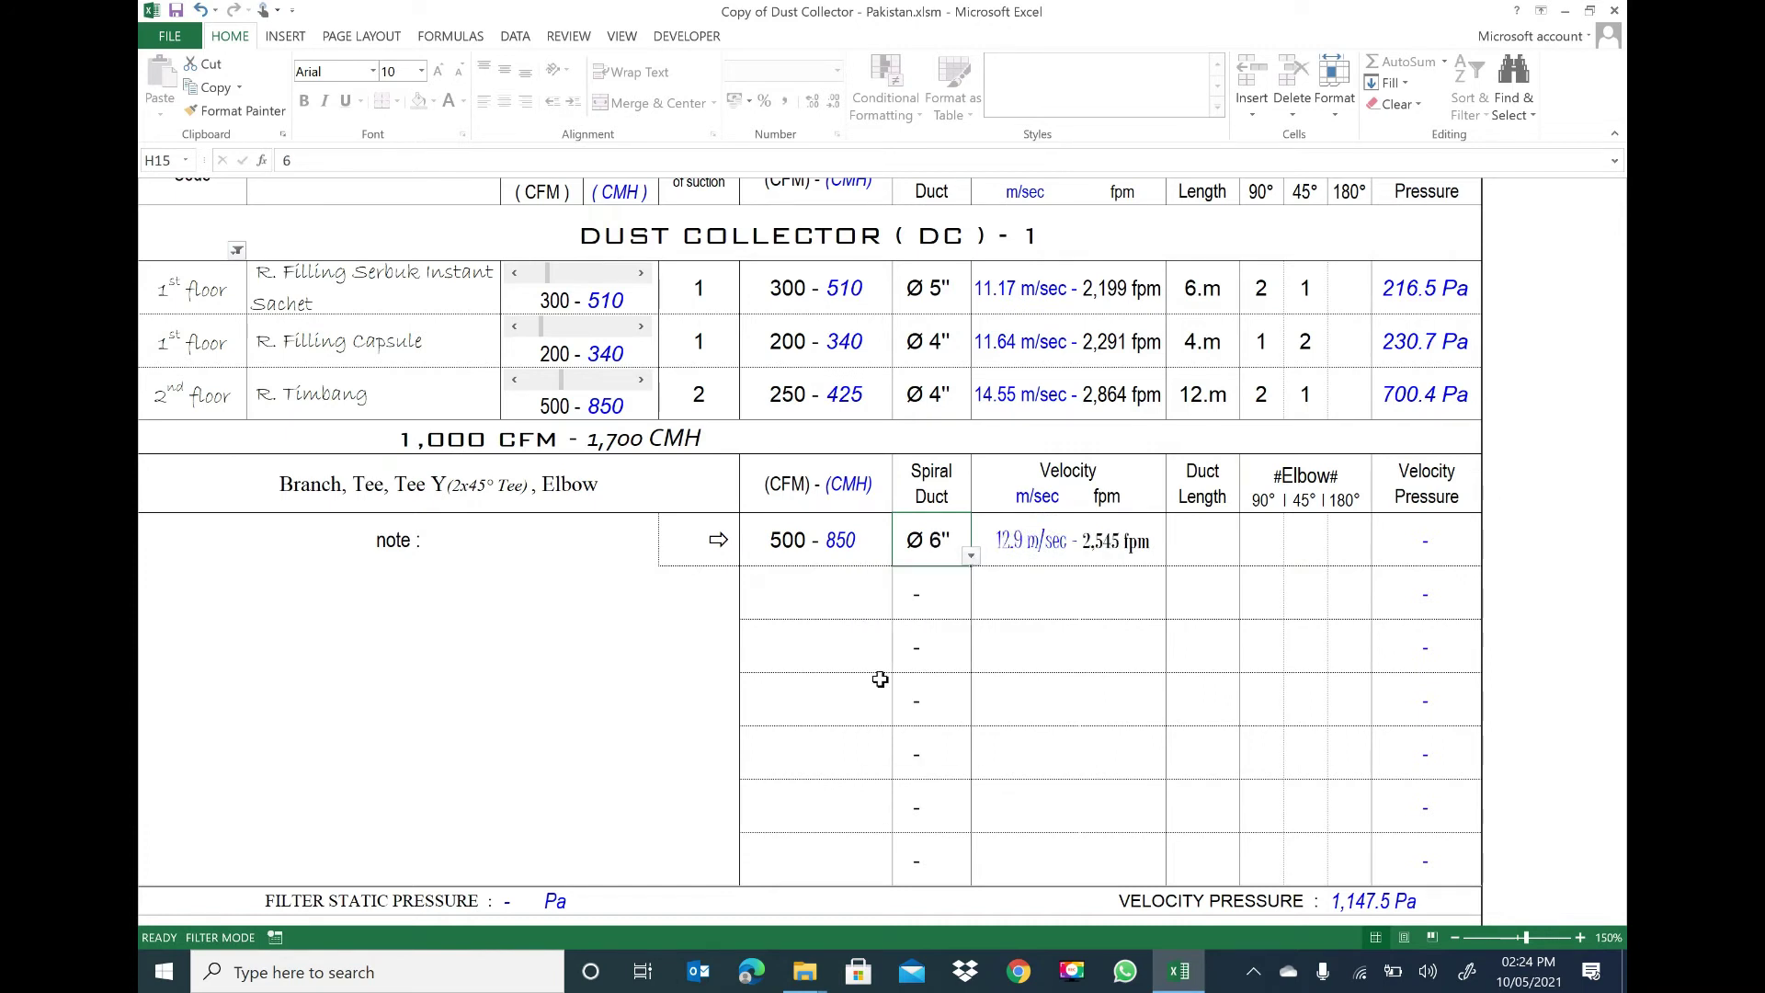
left_click(971, 556)
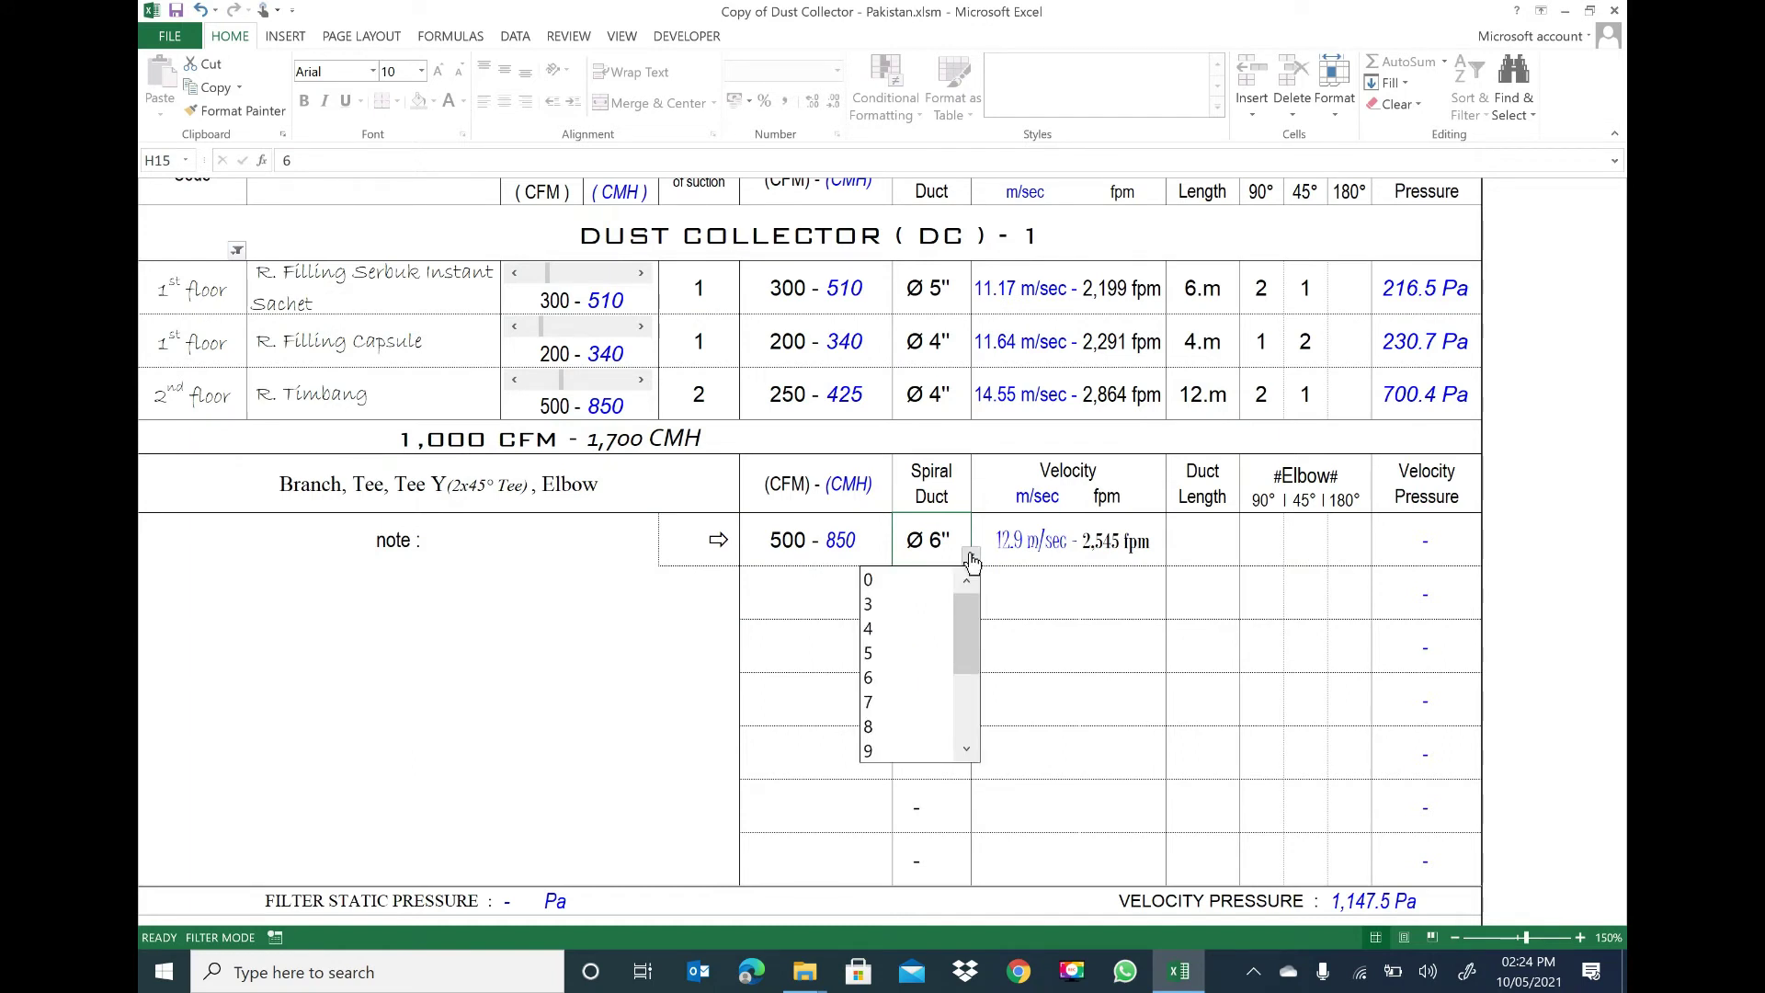
left_click(878, 652)
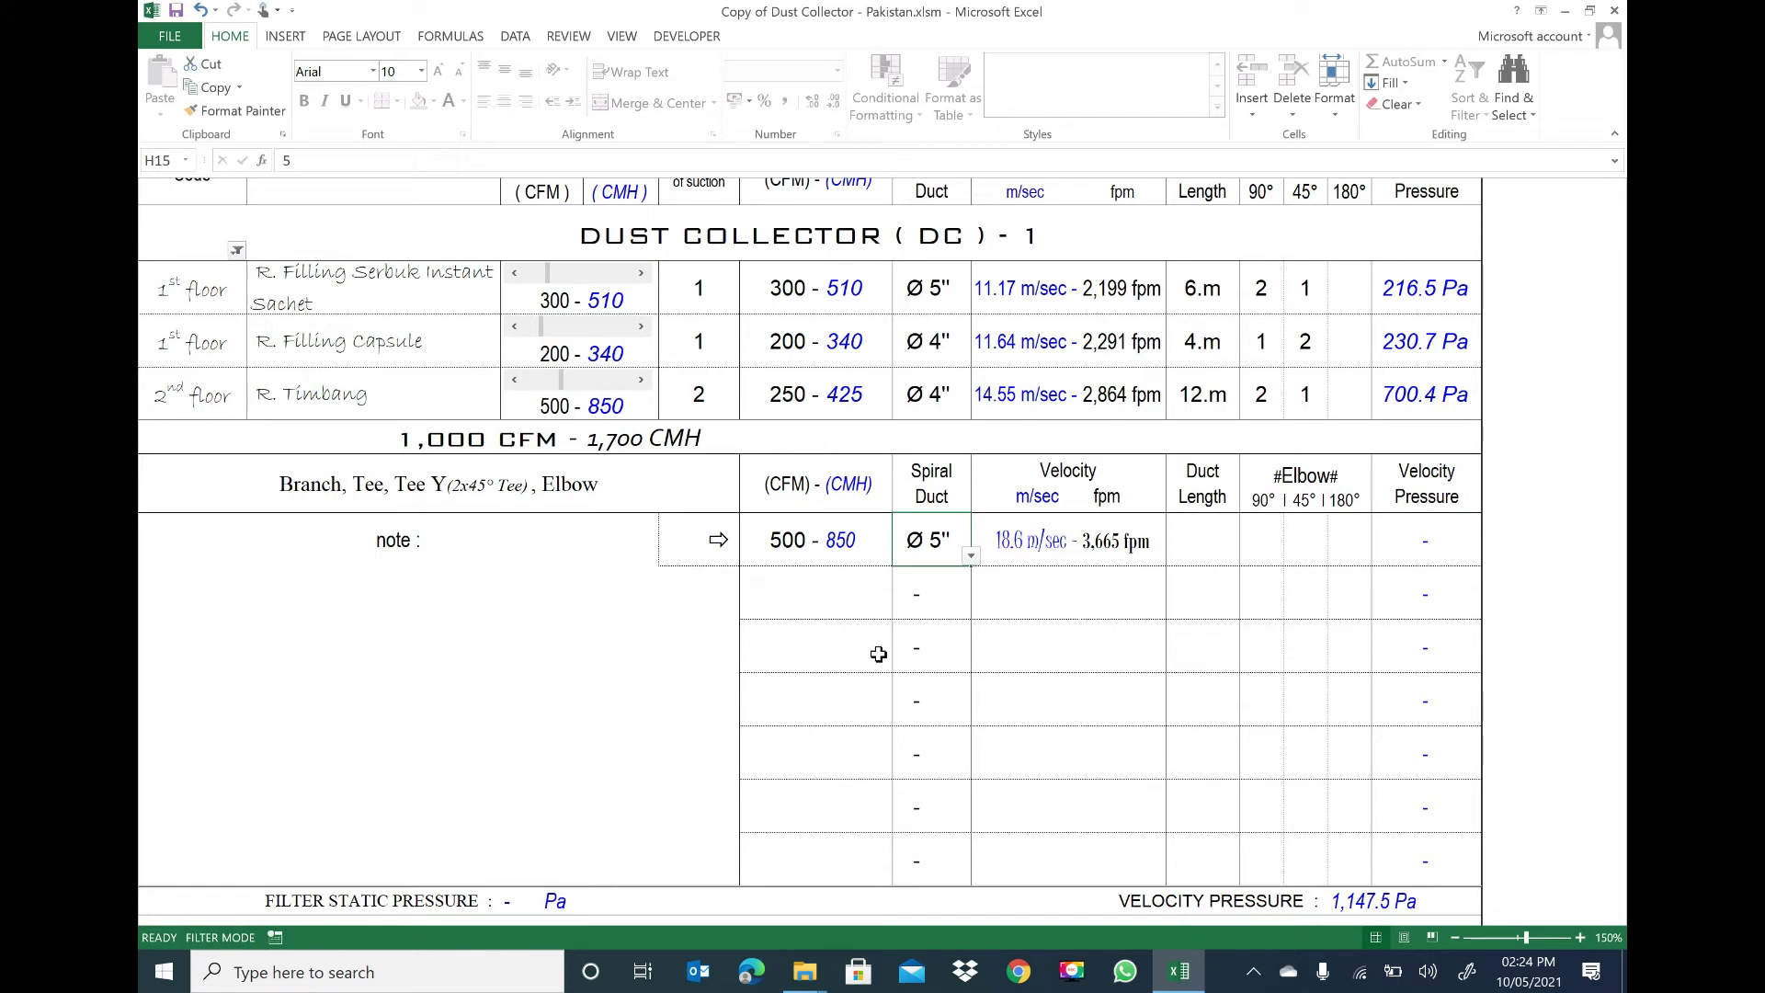
left_click(971, 557)
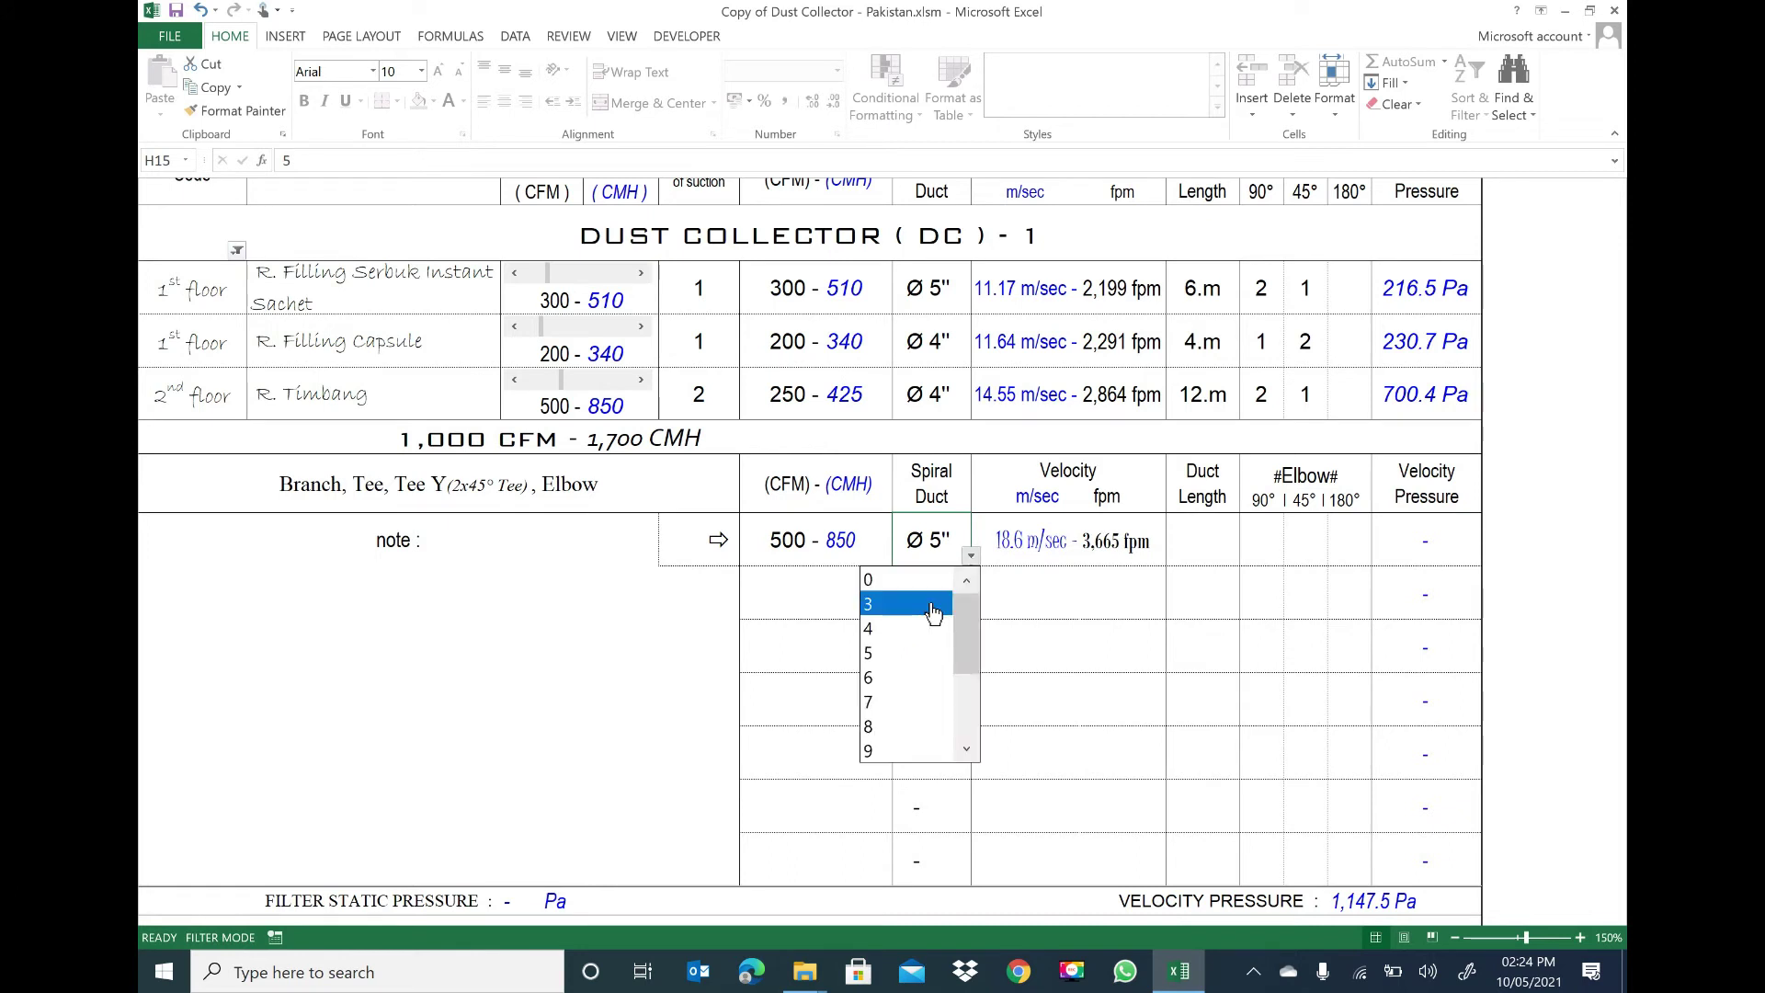
left_click(885, 678)
- Enter a 14 m branch length with two 90° elbows and one 45° elbow
left_click(1181, 545)
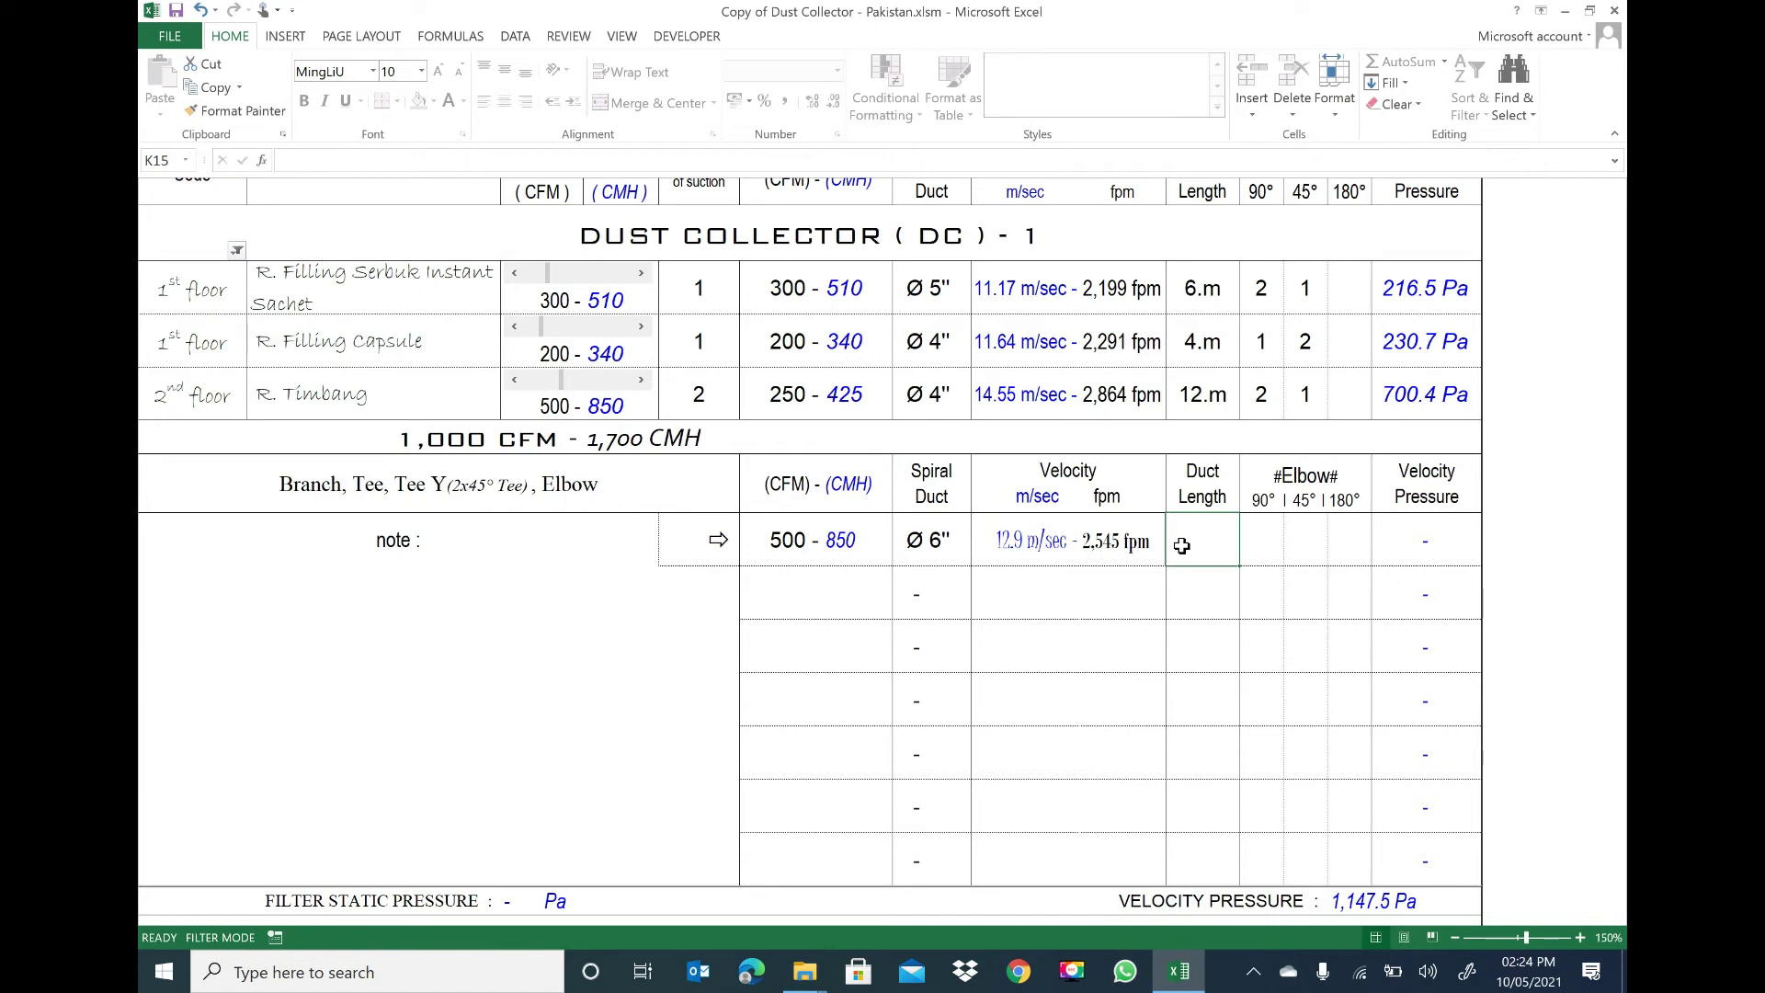
type("14")
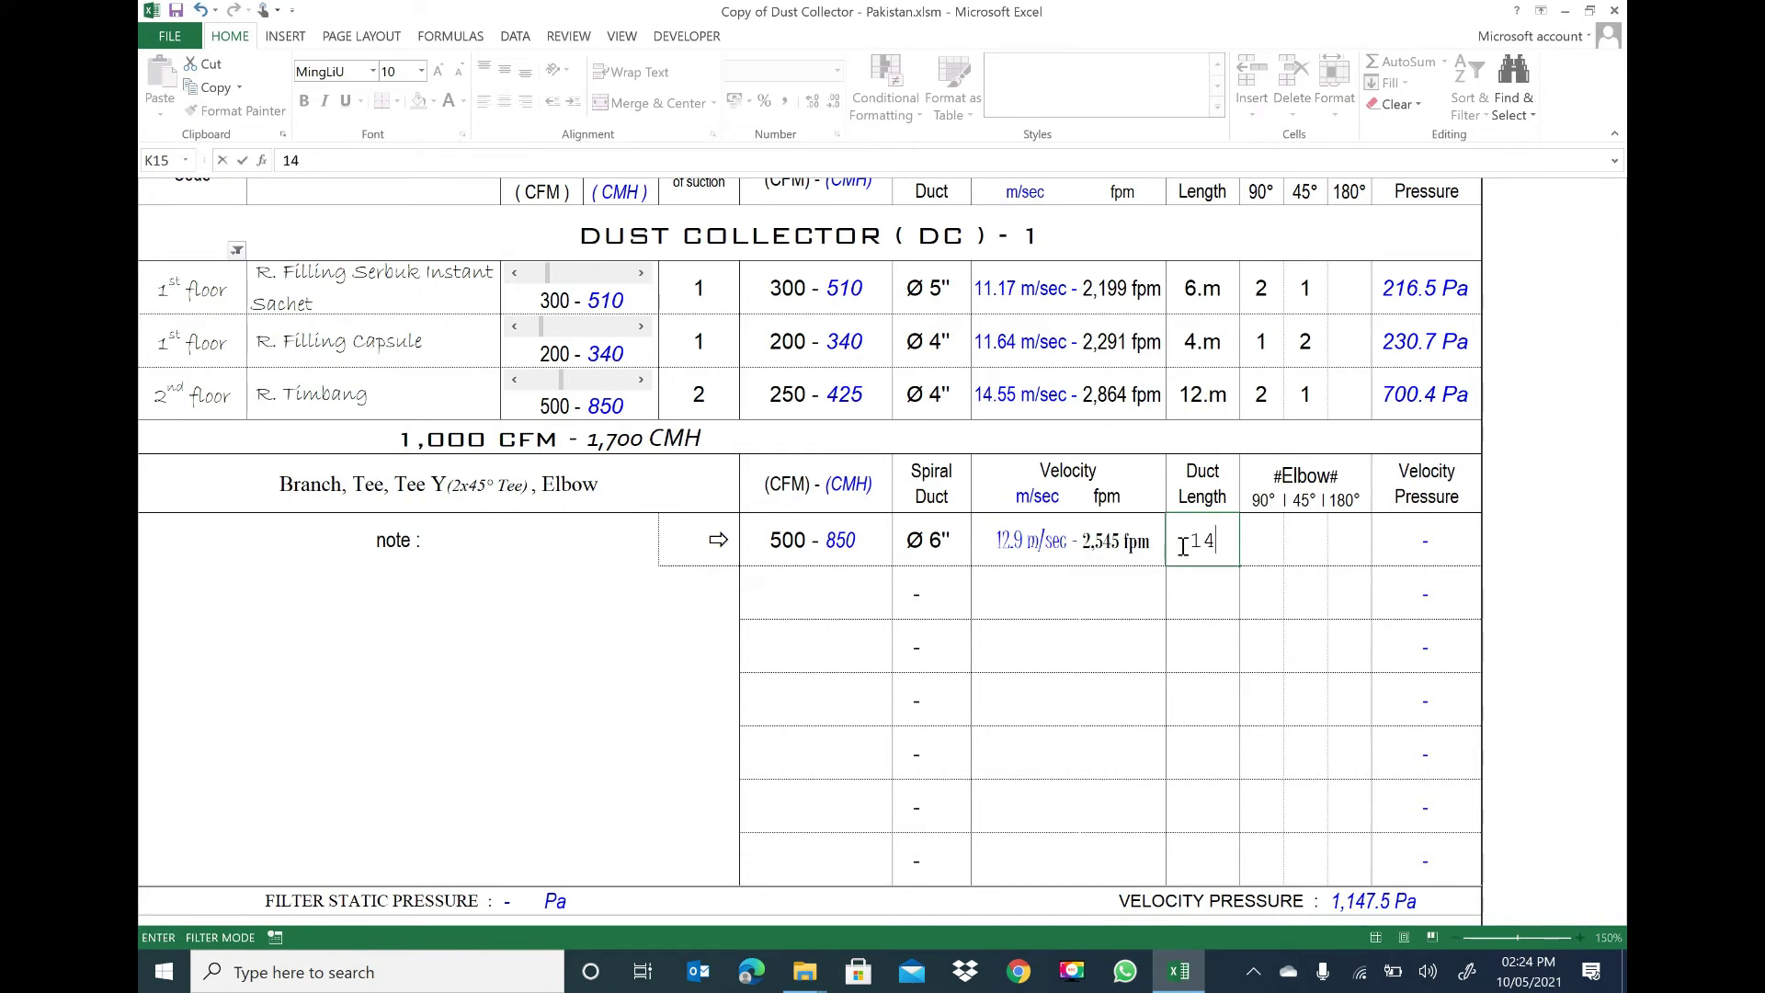
left_click(1259, 549)
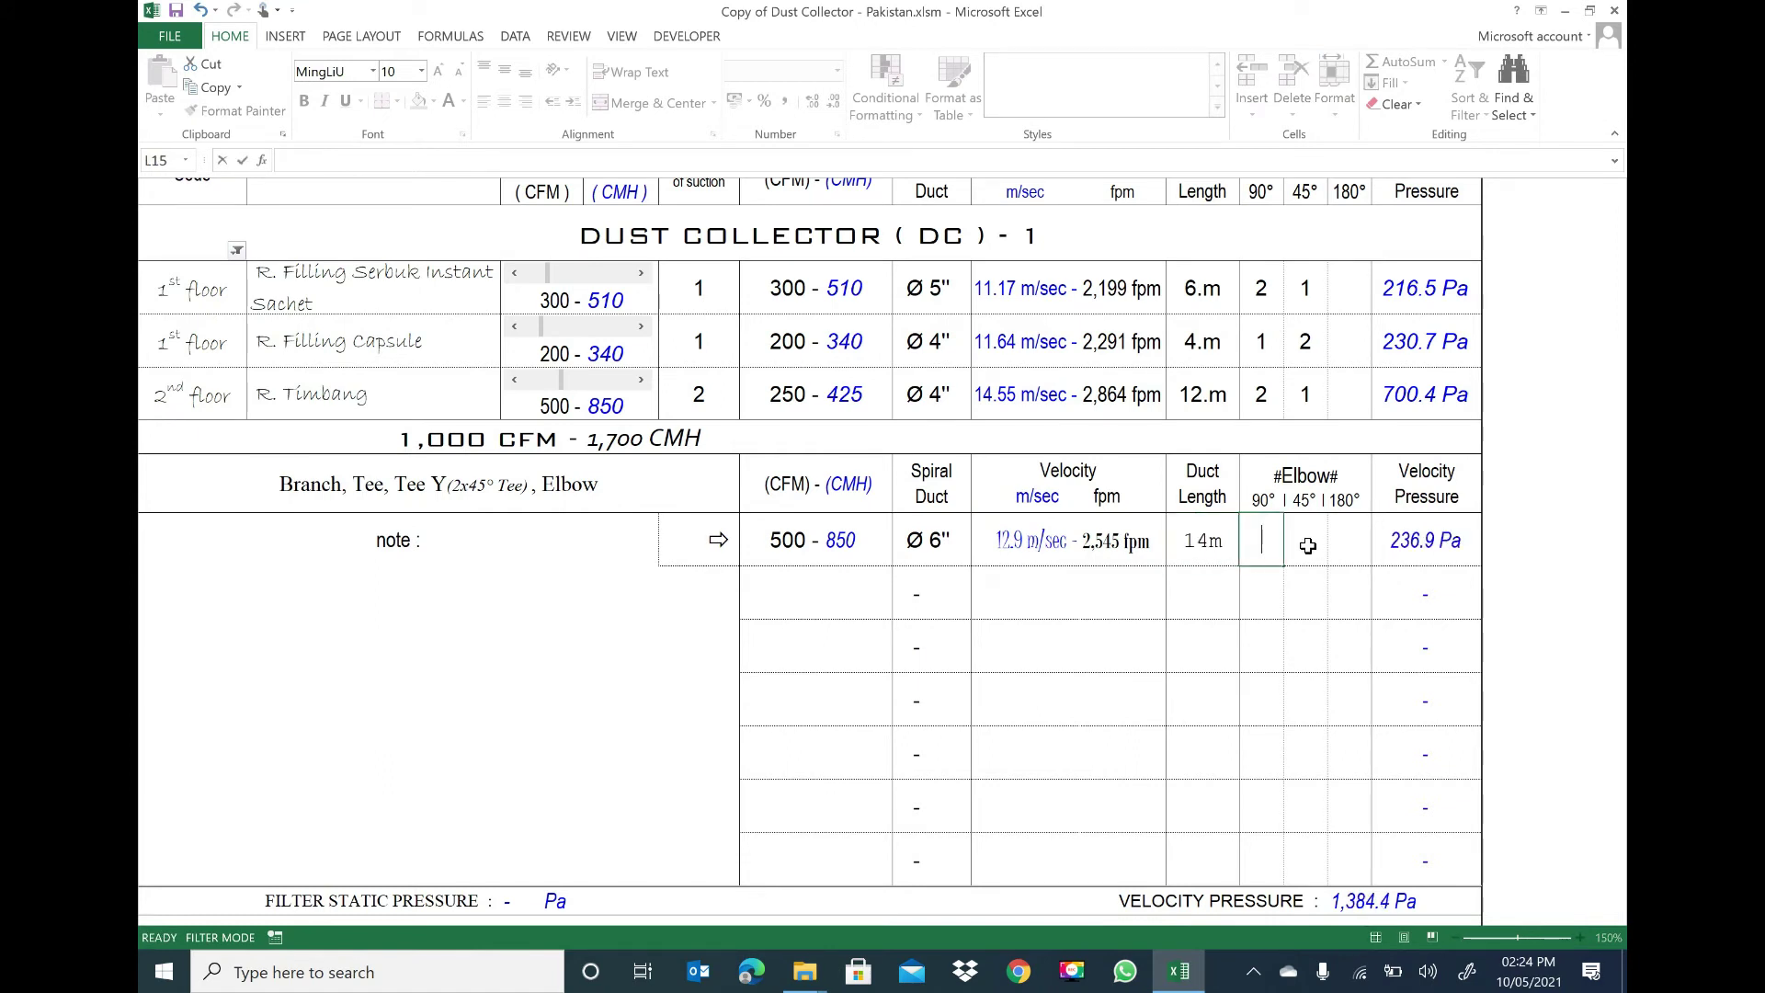
type("2")
key("Tab")
type("1")
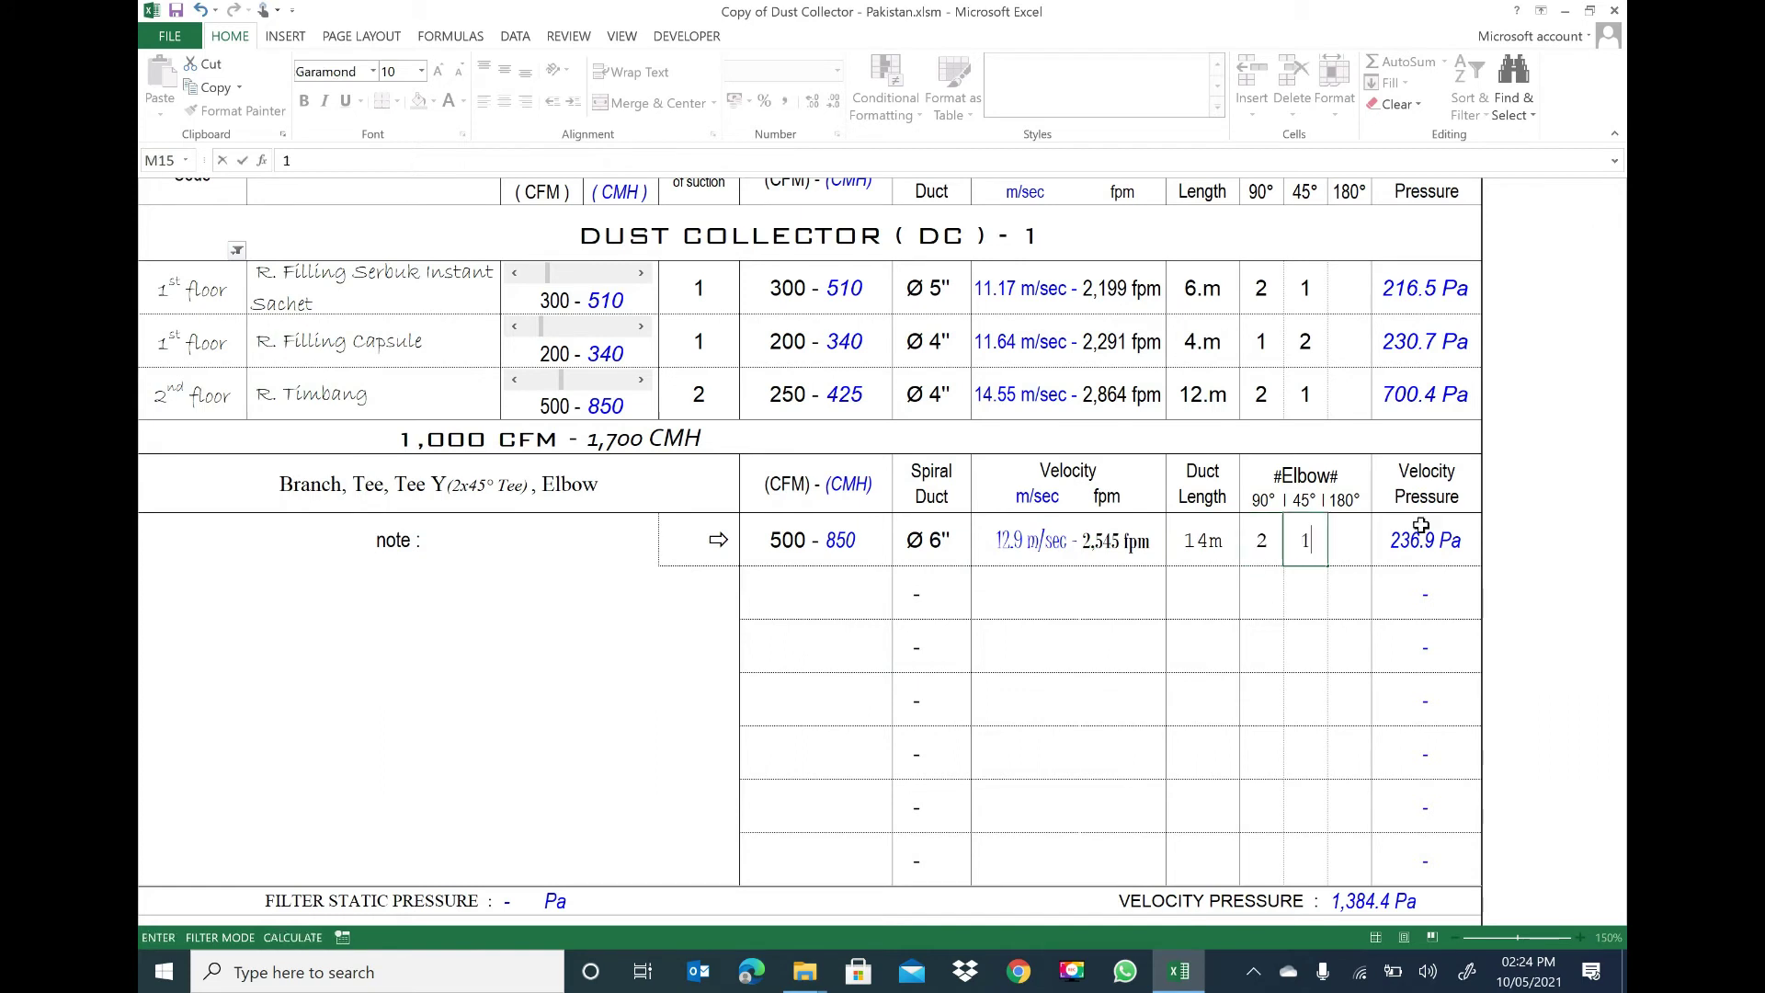
key("Return")
key("Return")
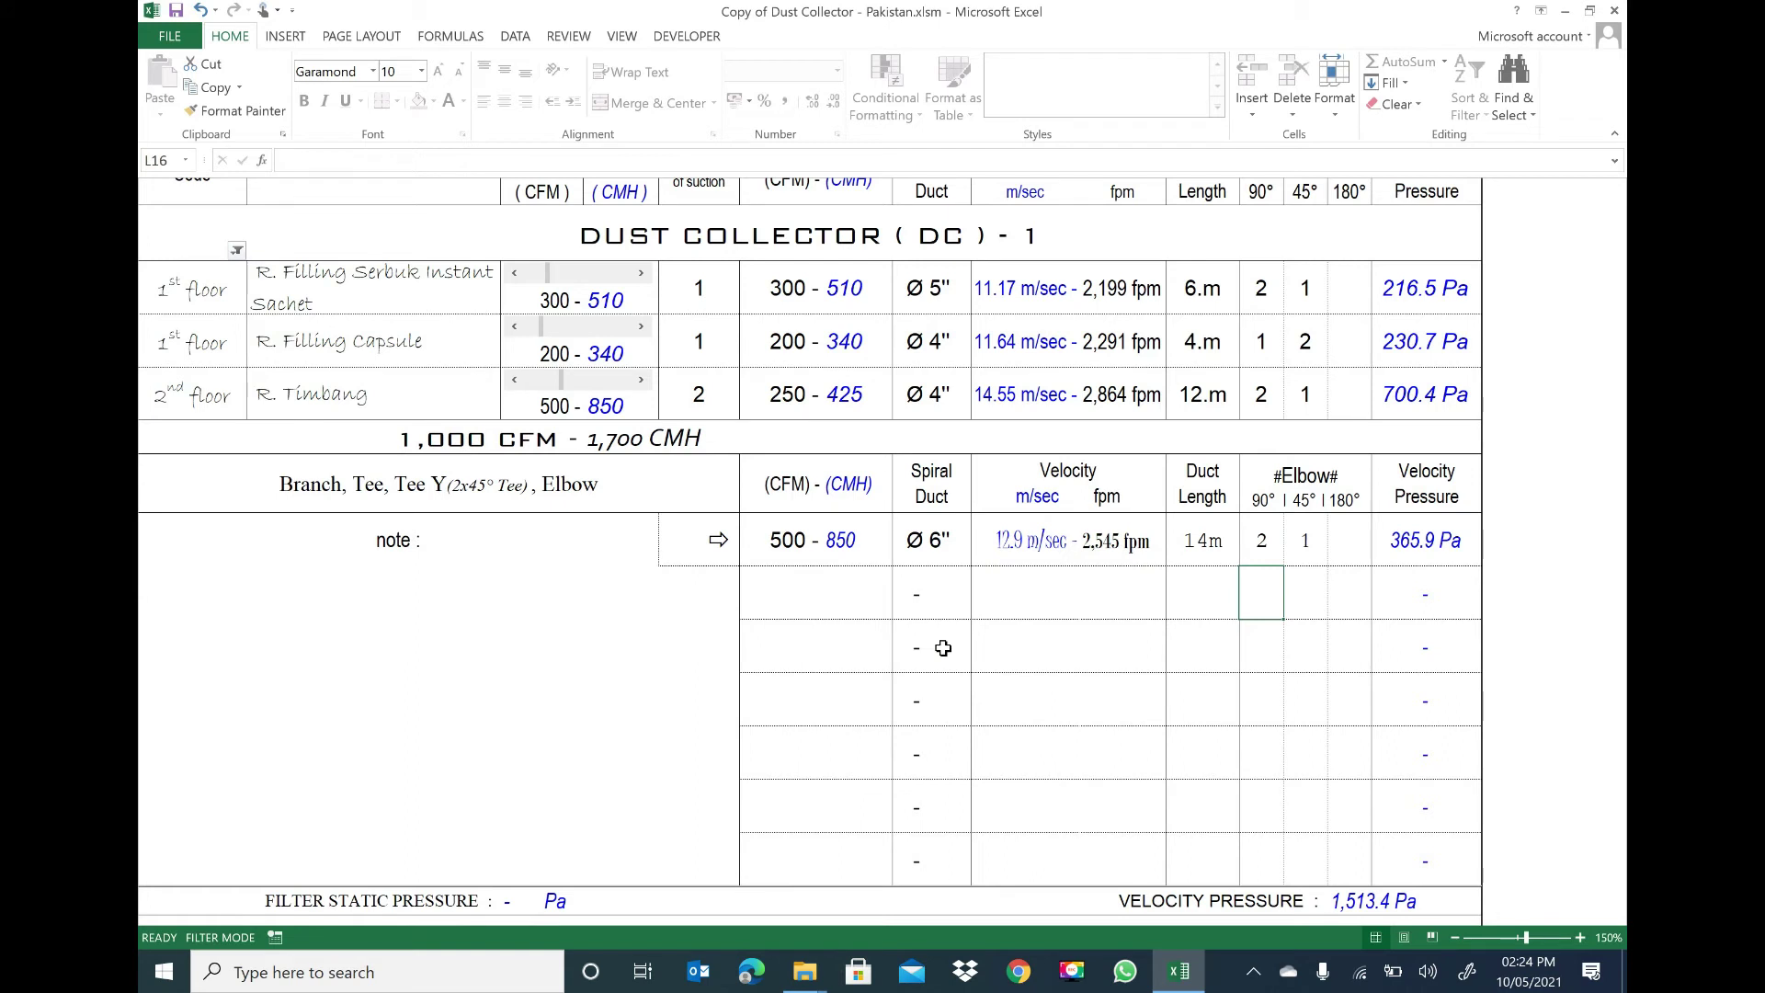
- Enter =F15+C12 in F16 so the second branch carries 1,000 CFM (1699 CMH)
left_click(779, 592)
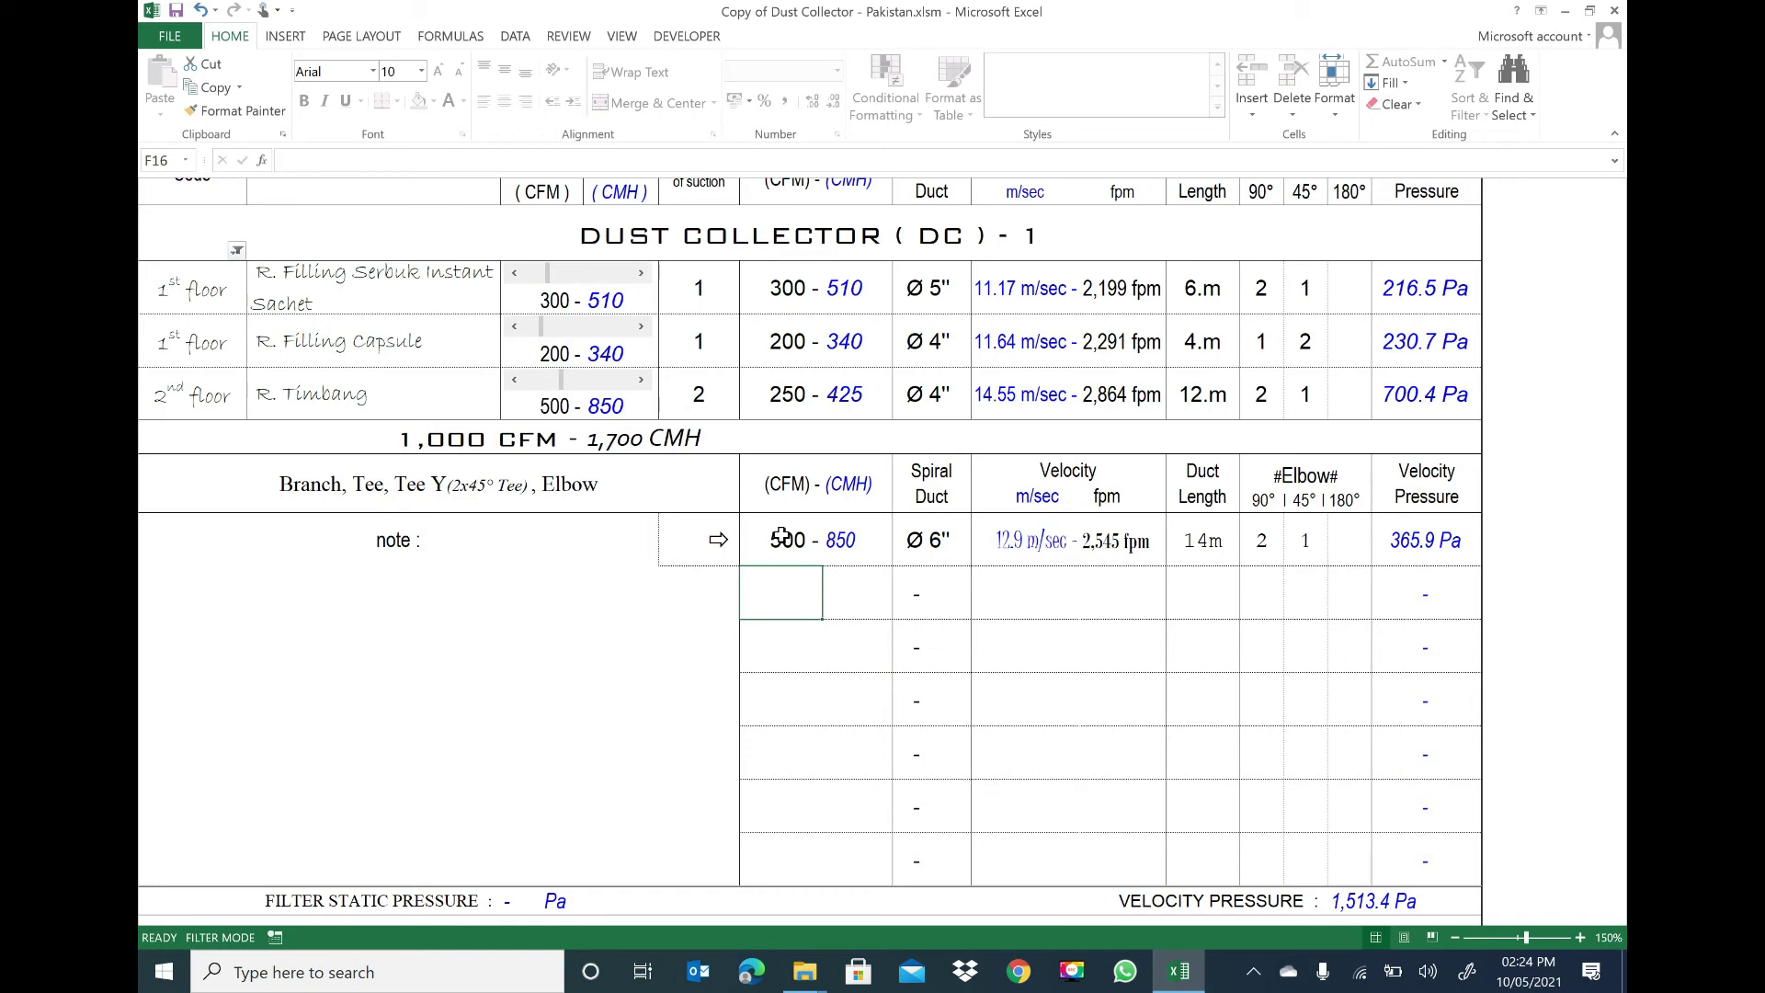
type("=")
left_click(784, 538)
type("+")
left_click(558, 405)
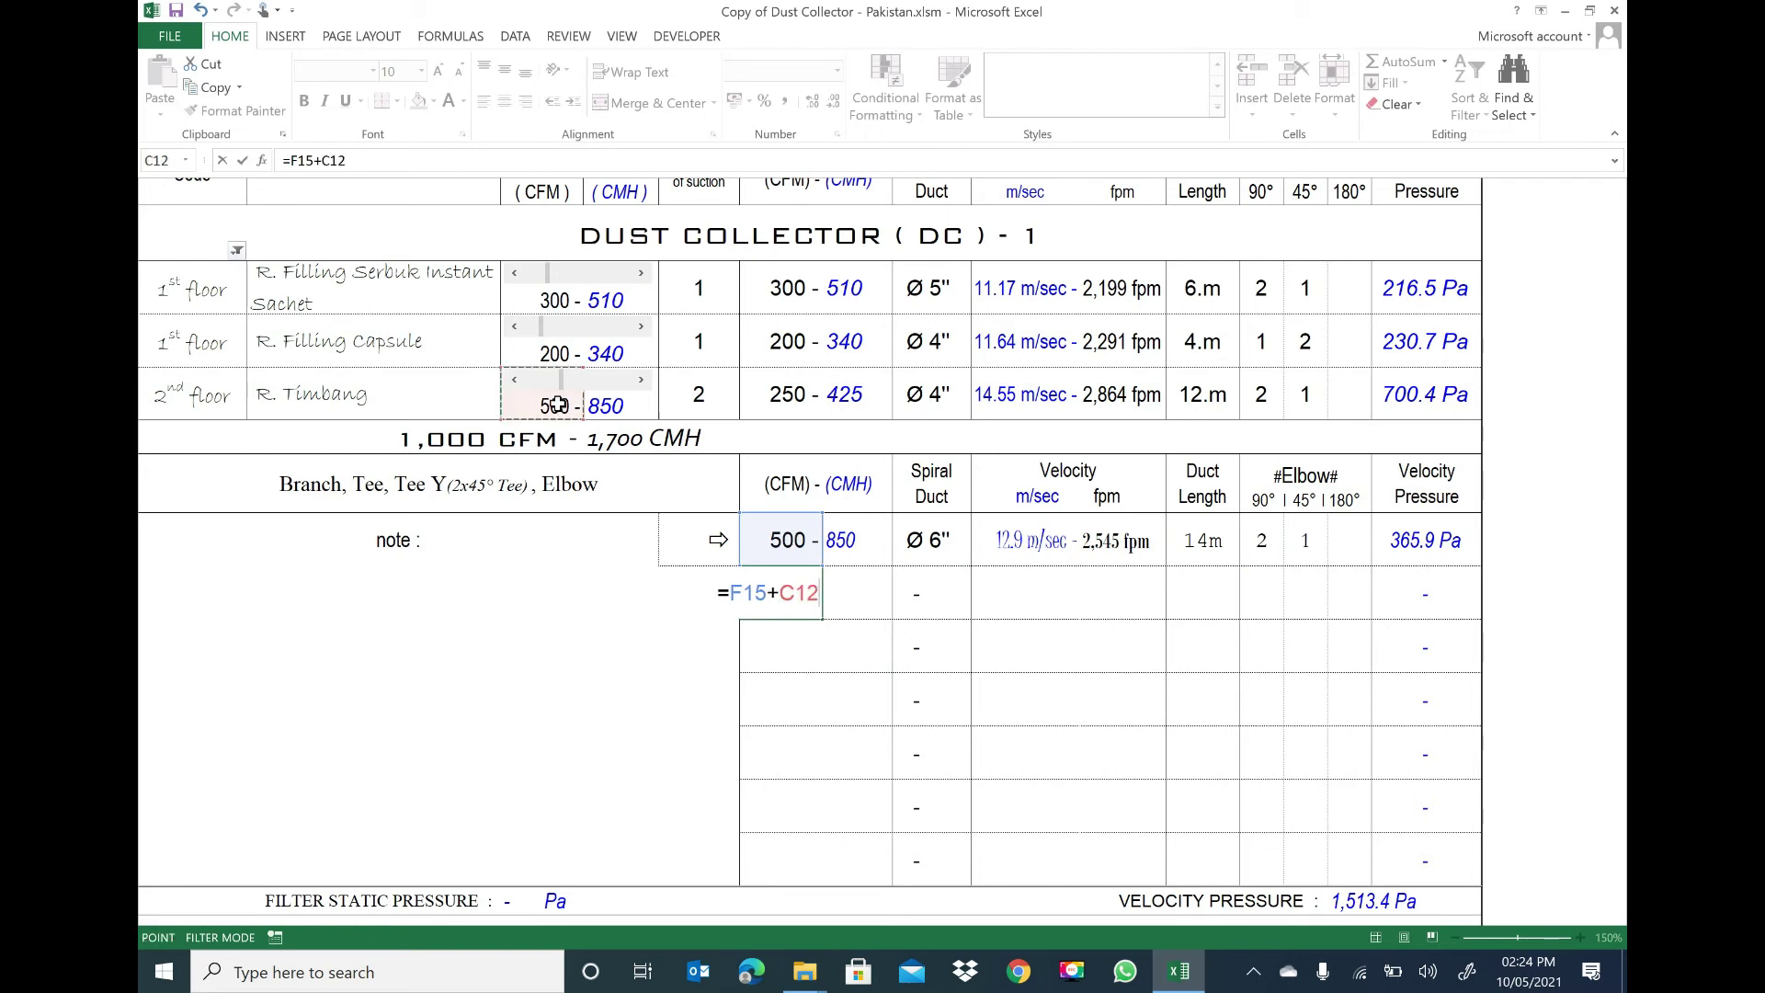
key("ctrl+Return")
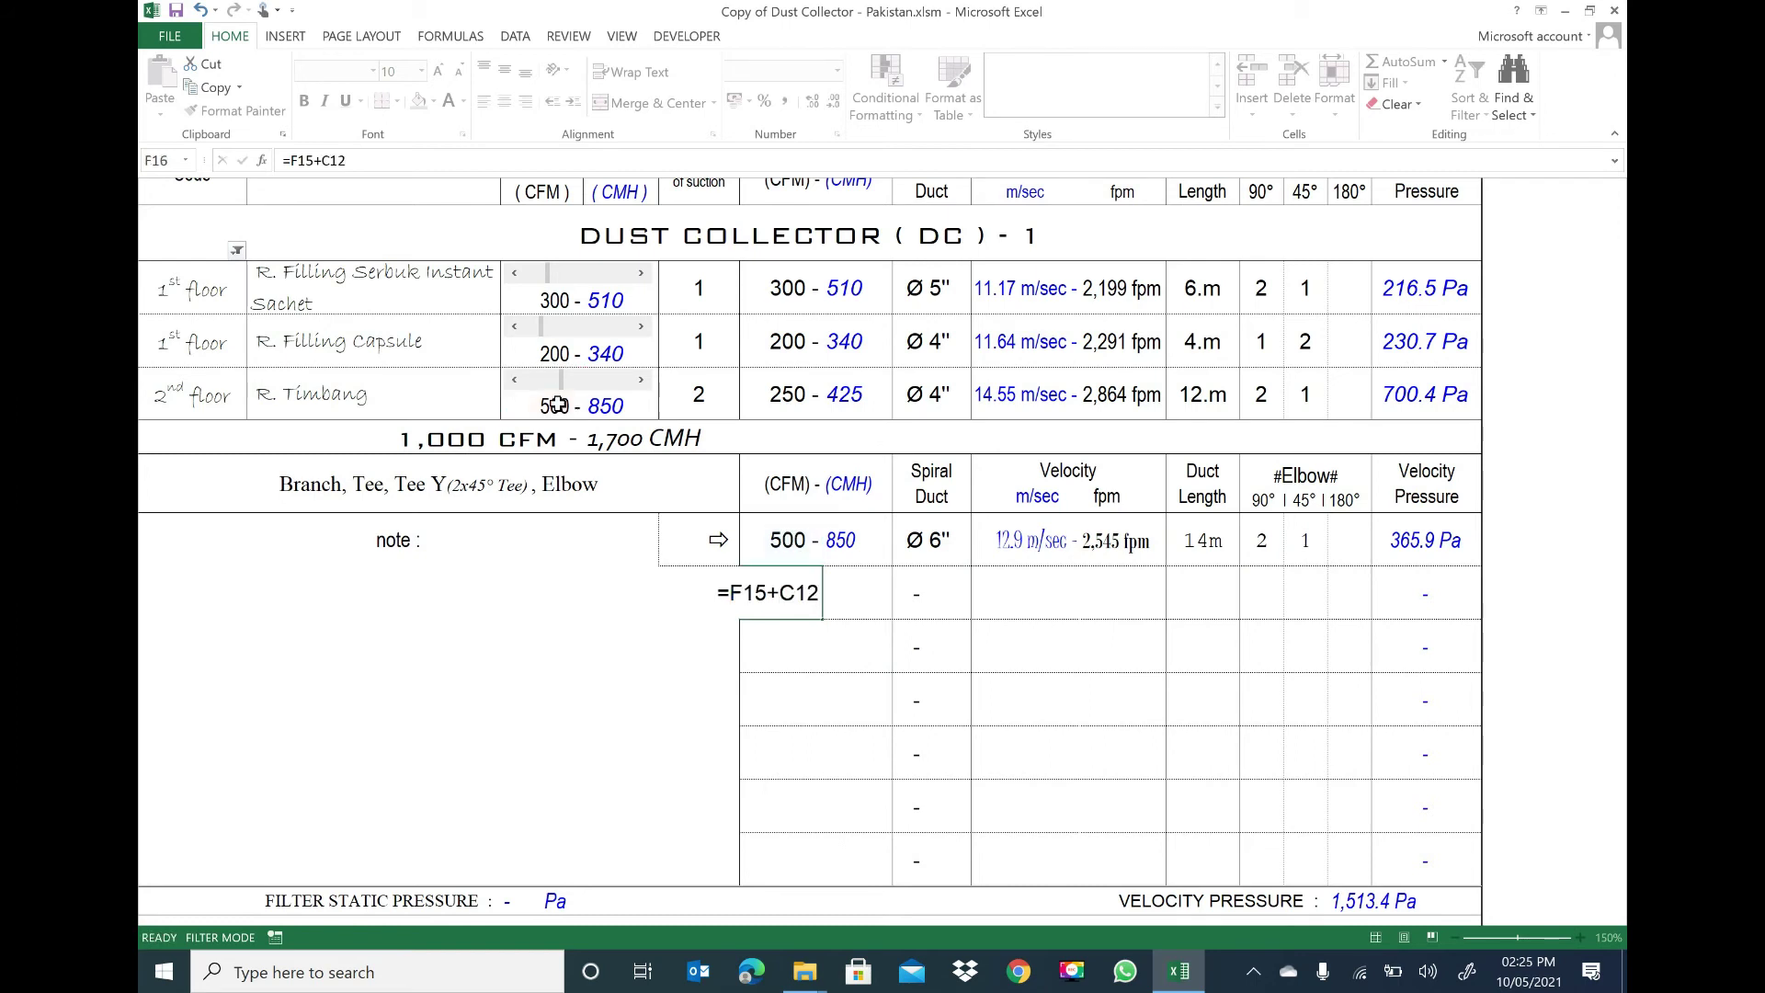
key("Return")
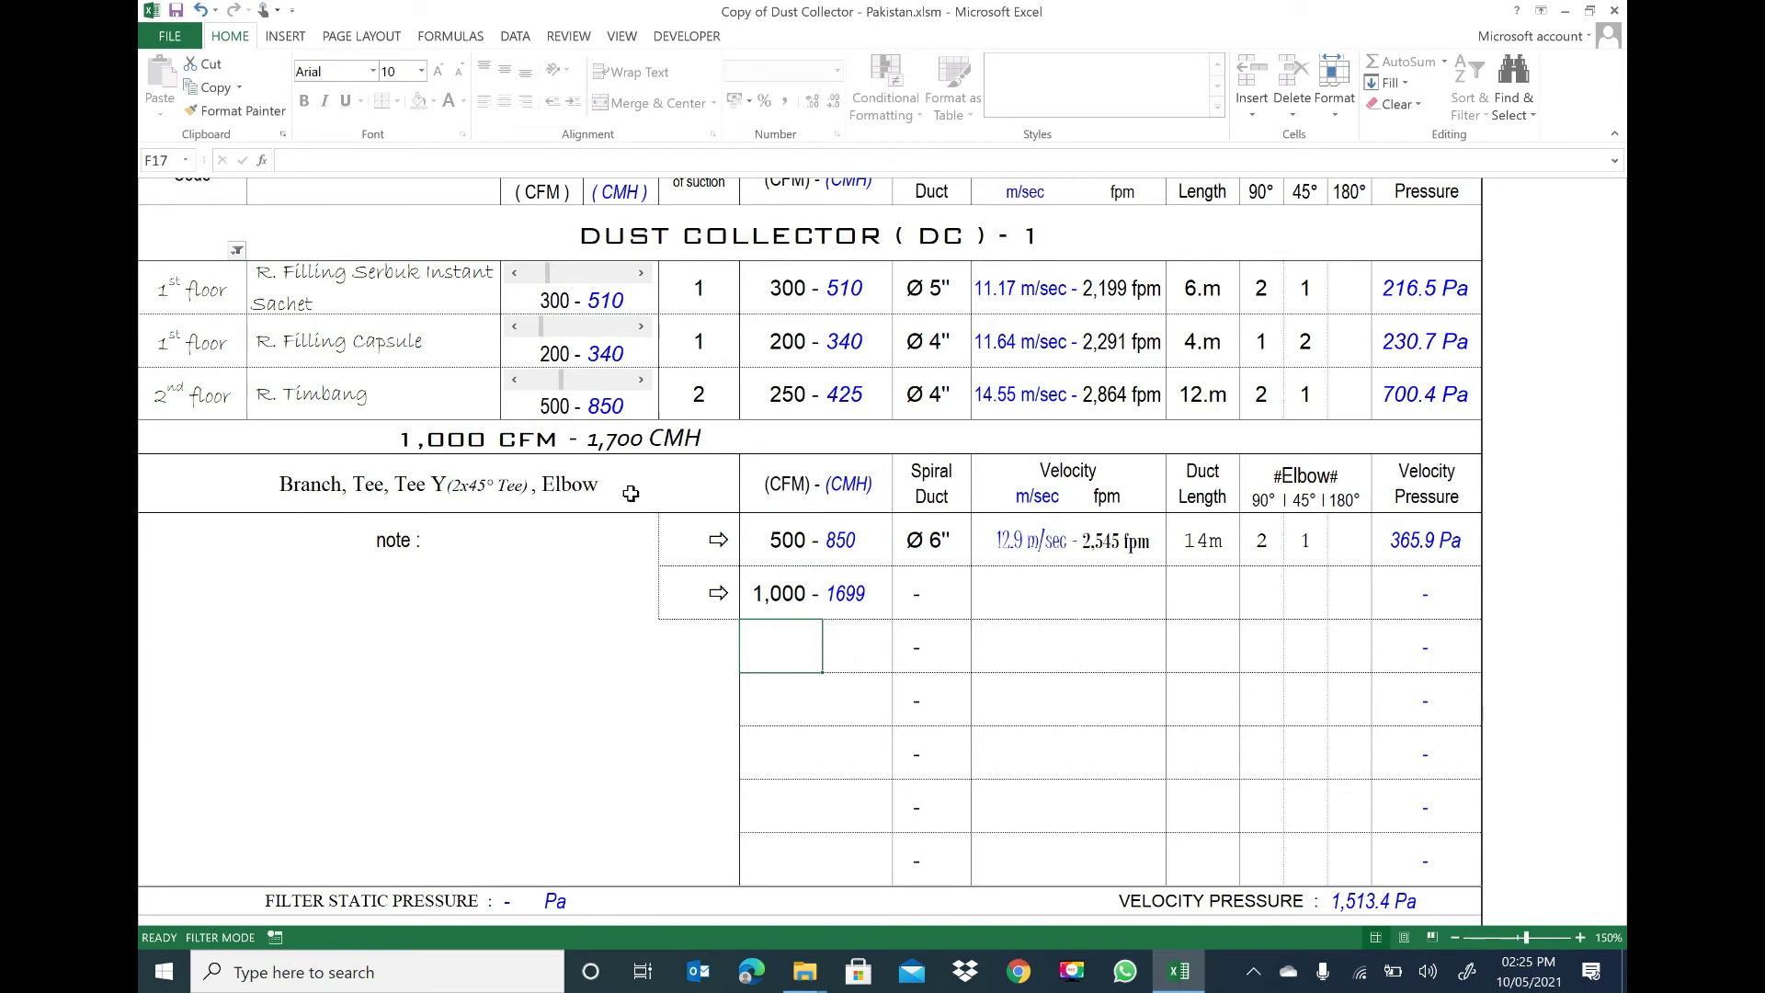
- Set the second branch's spiral duct size to 8 inches
left_click(946, 611)
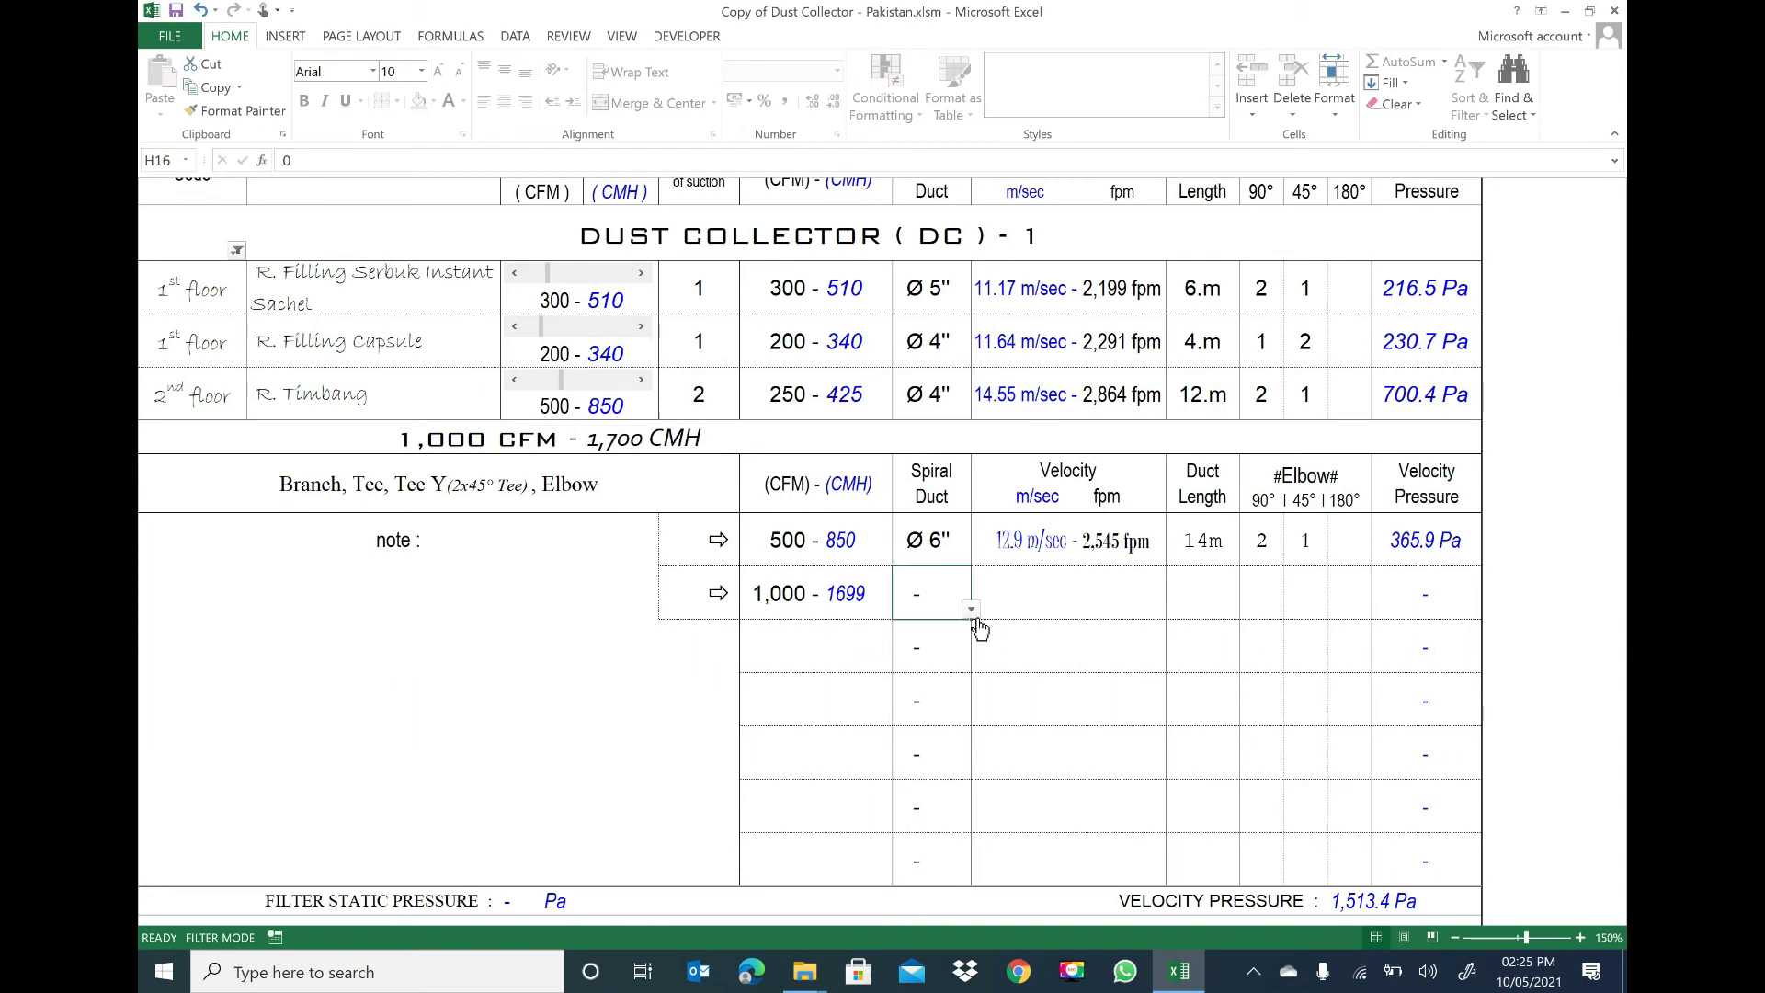
left_click(972, 610)
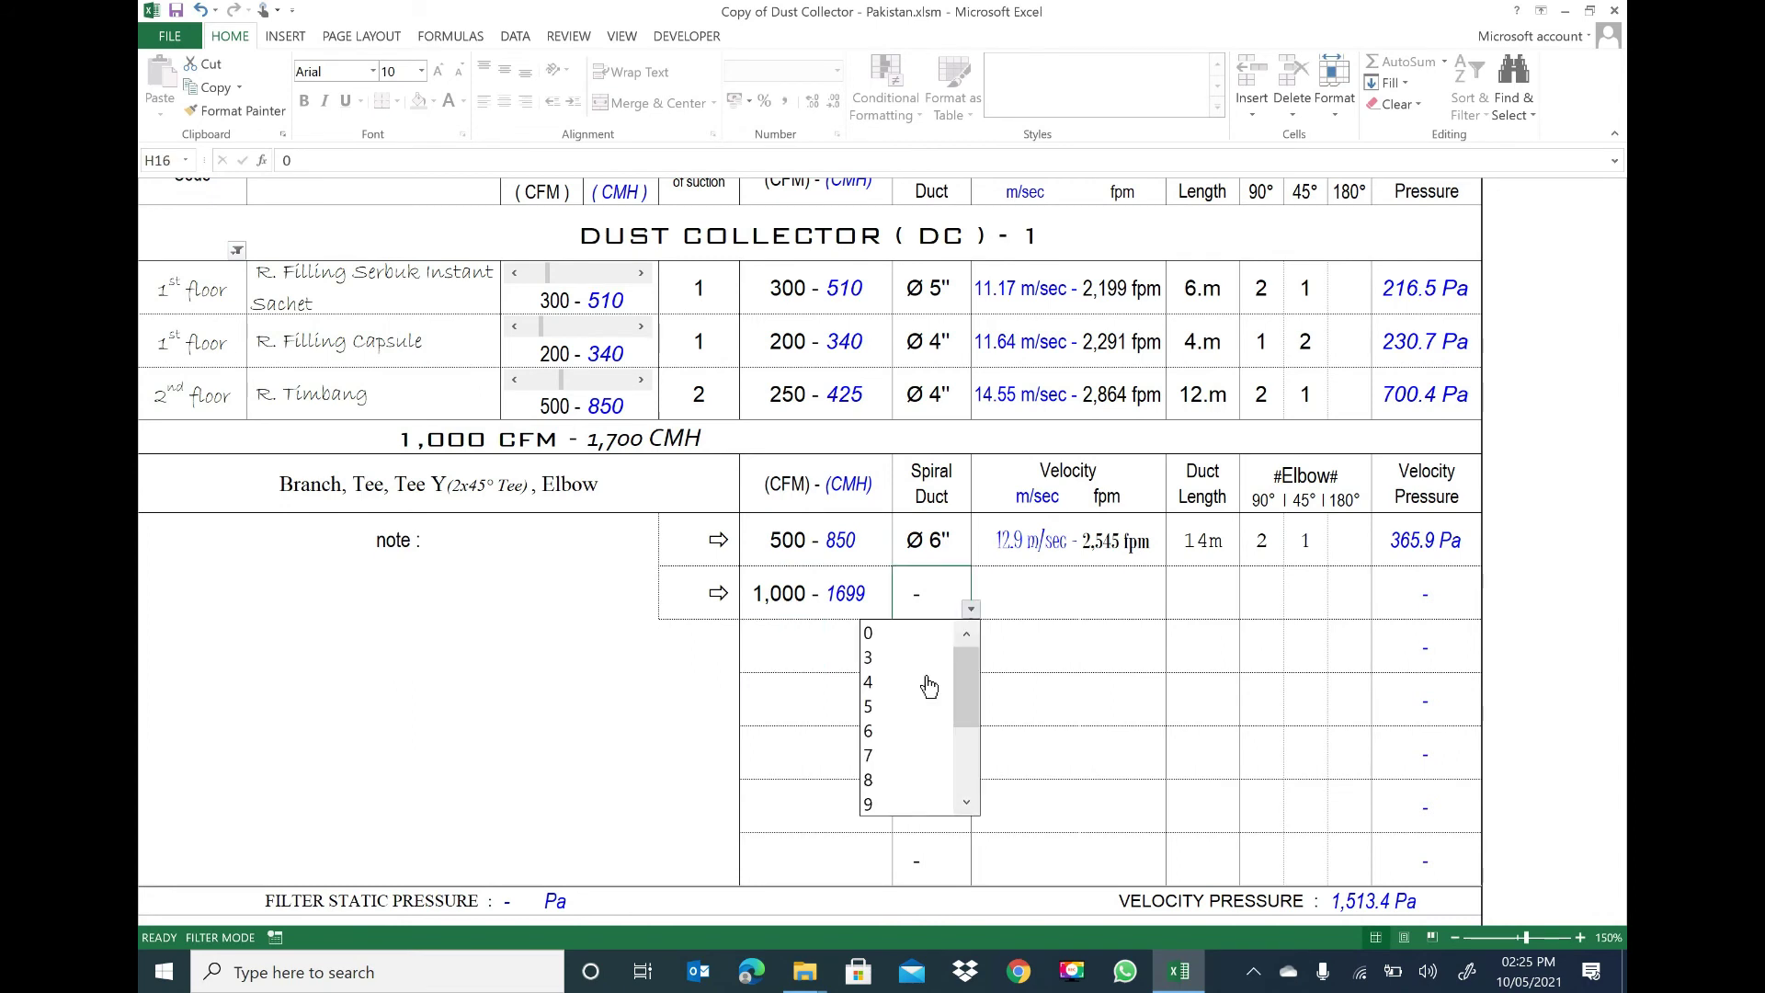
left_click(881, 755)
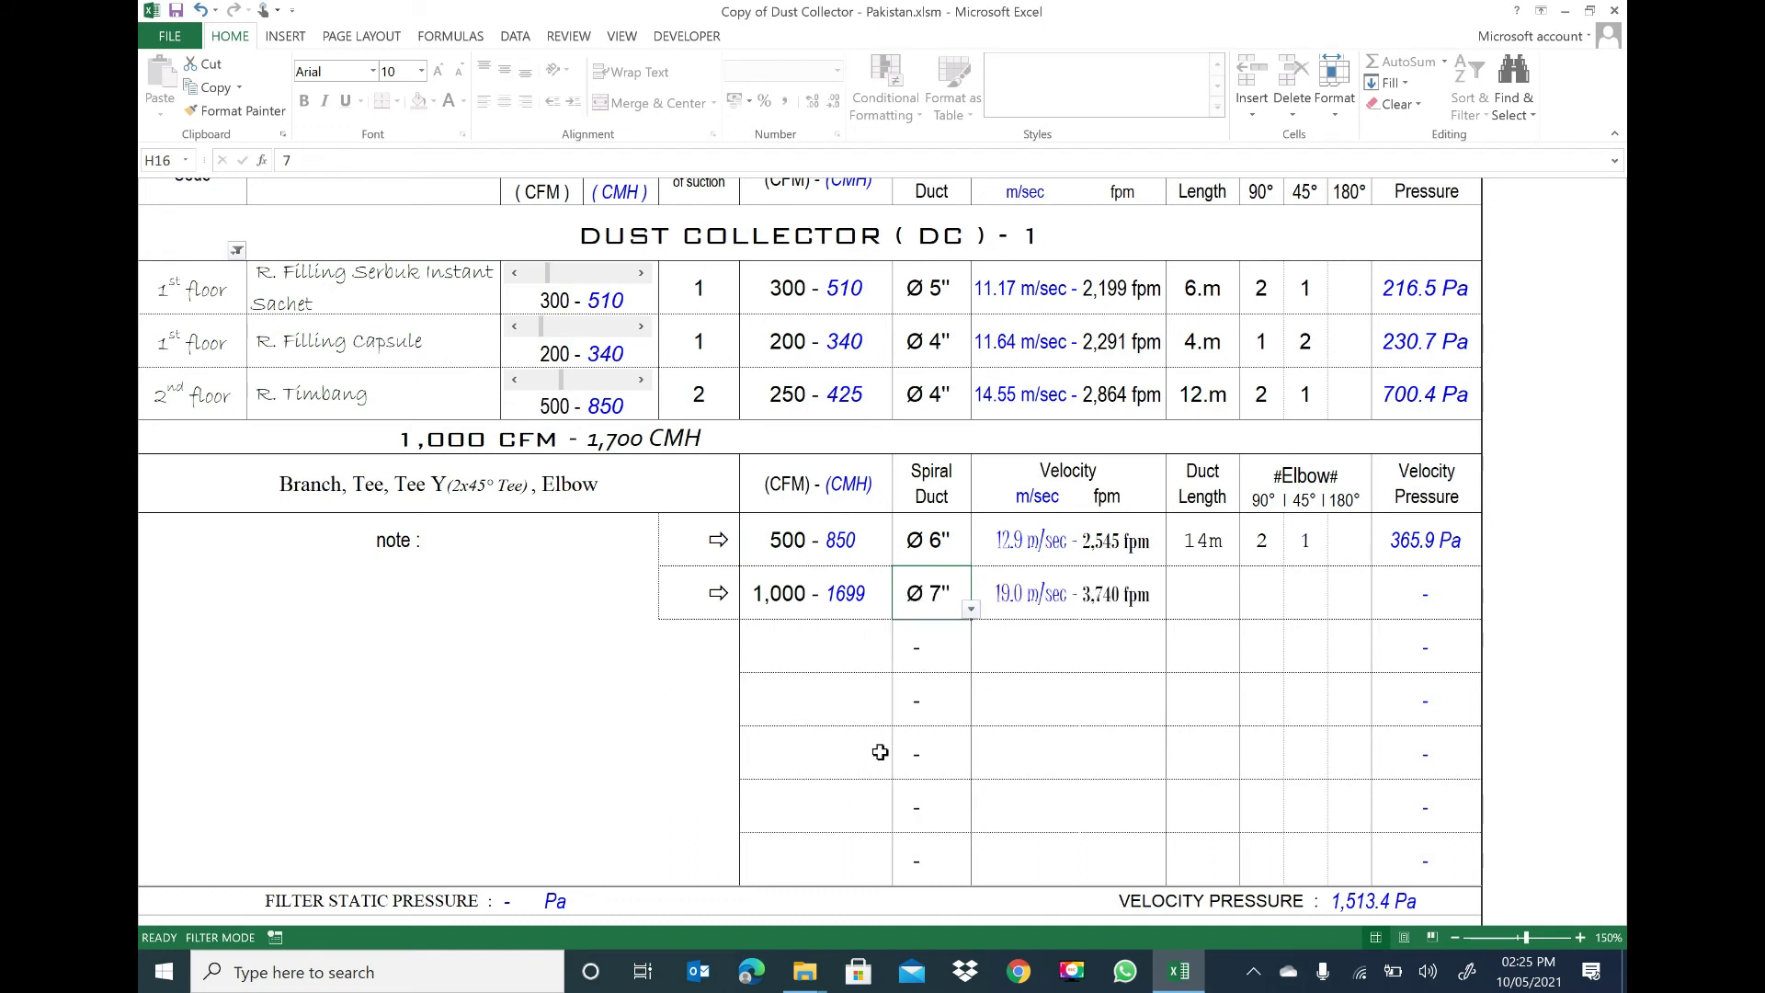
left_click(972, 610)
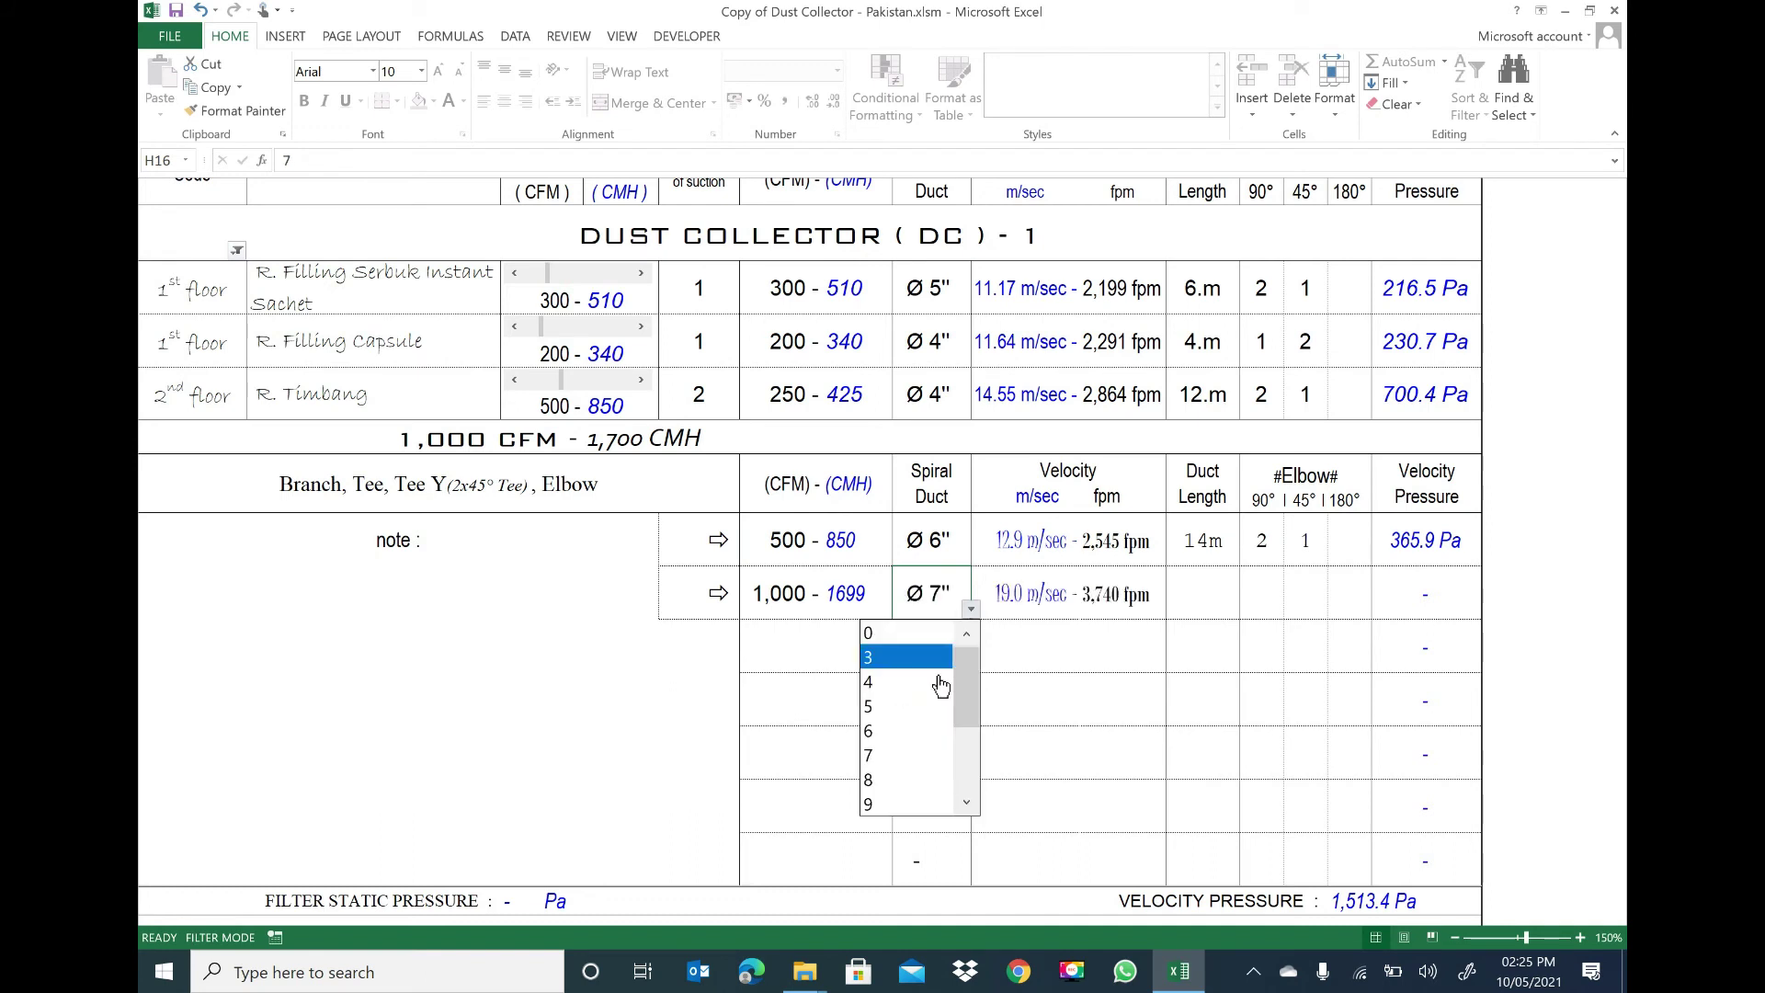
left_click(878, 782)
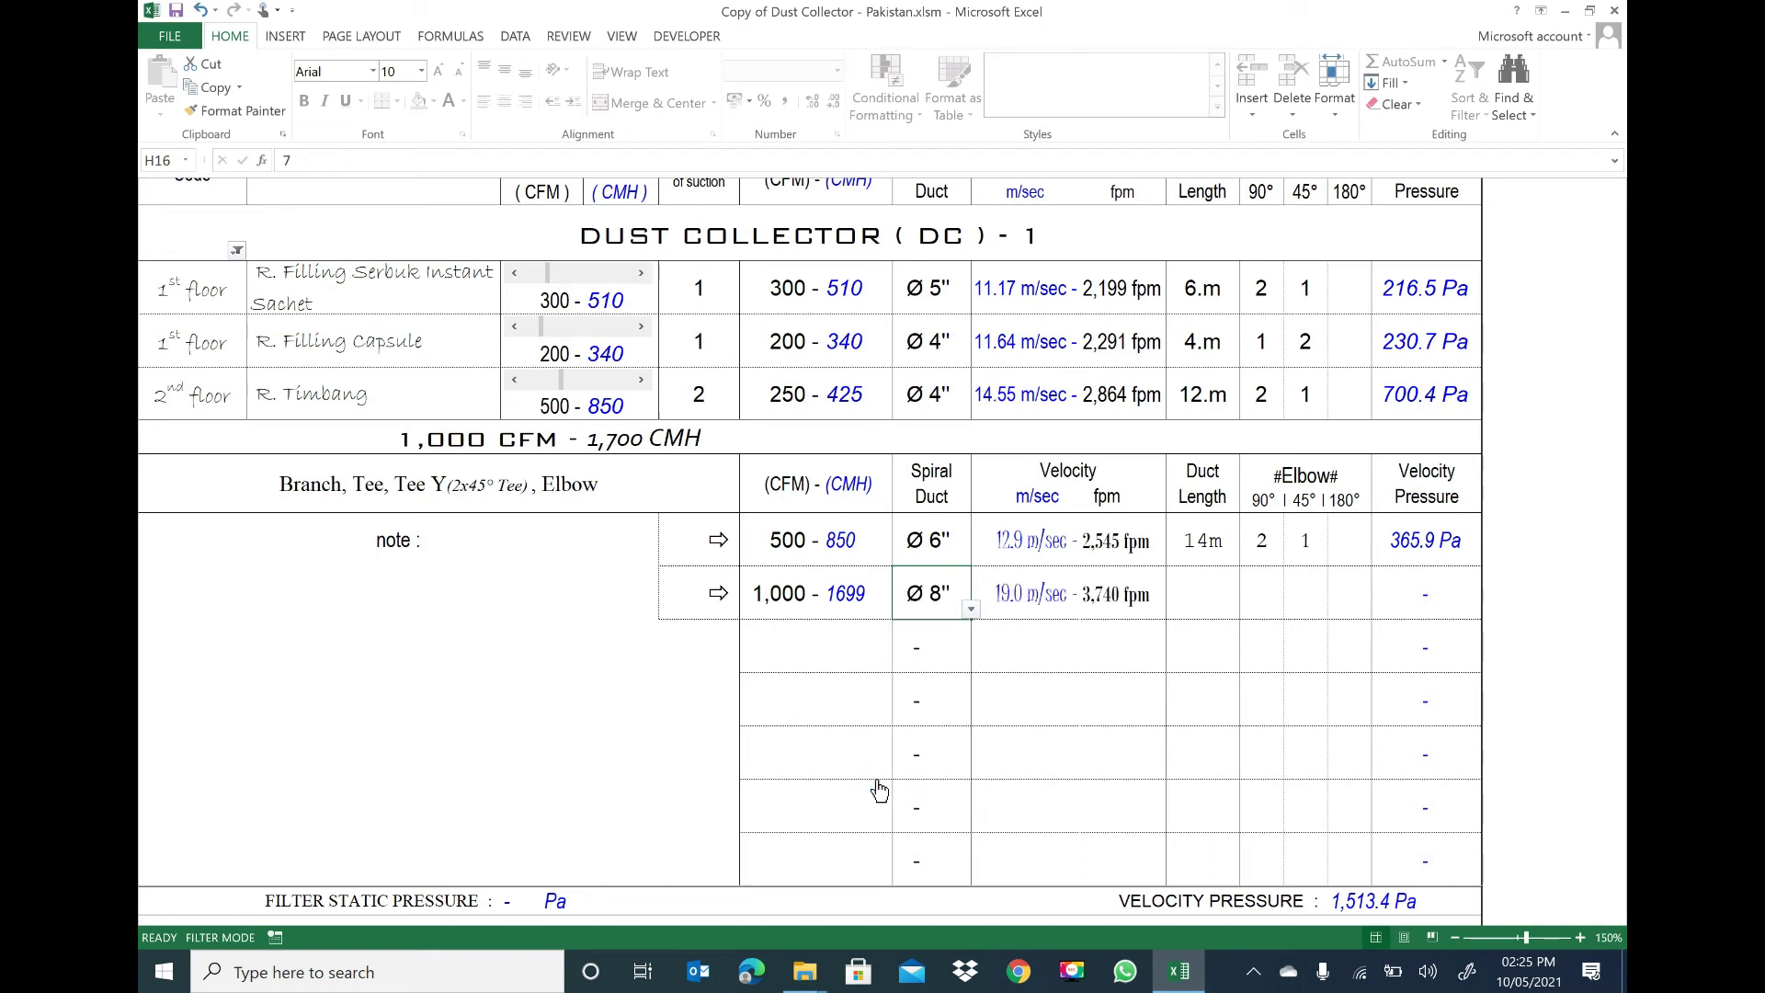
- Enter a 10 m branch length with one 90° elbow and four 45° elbows
left_click(1200, 598)
type("10")
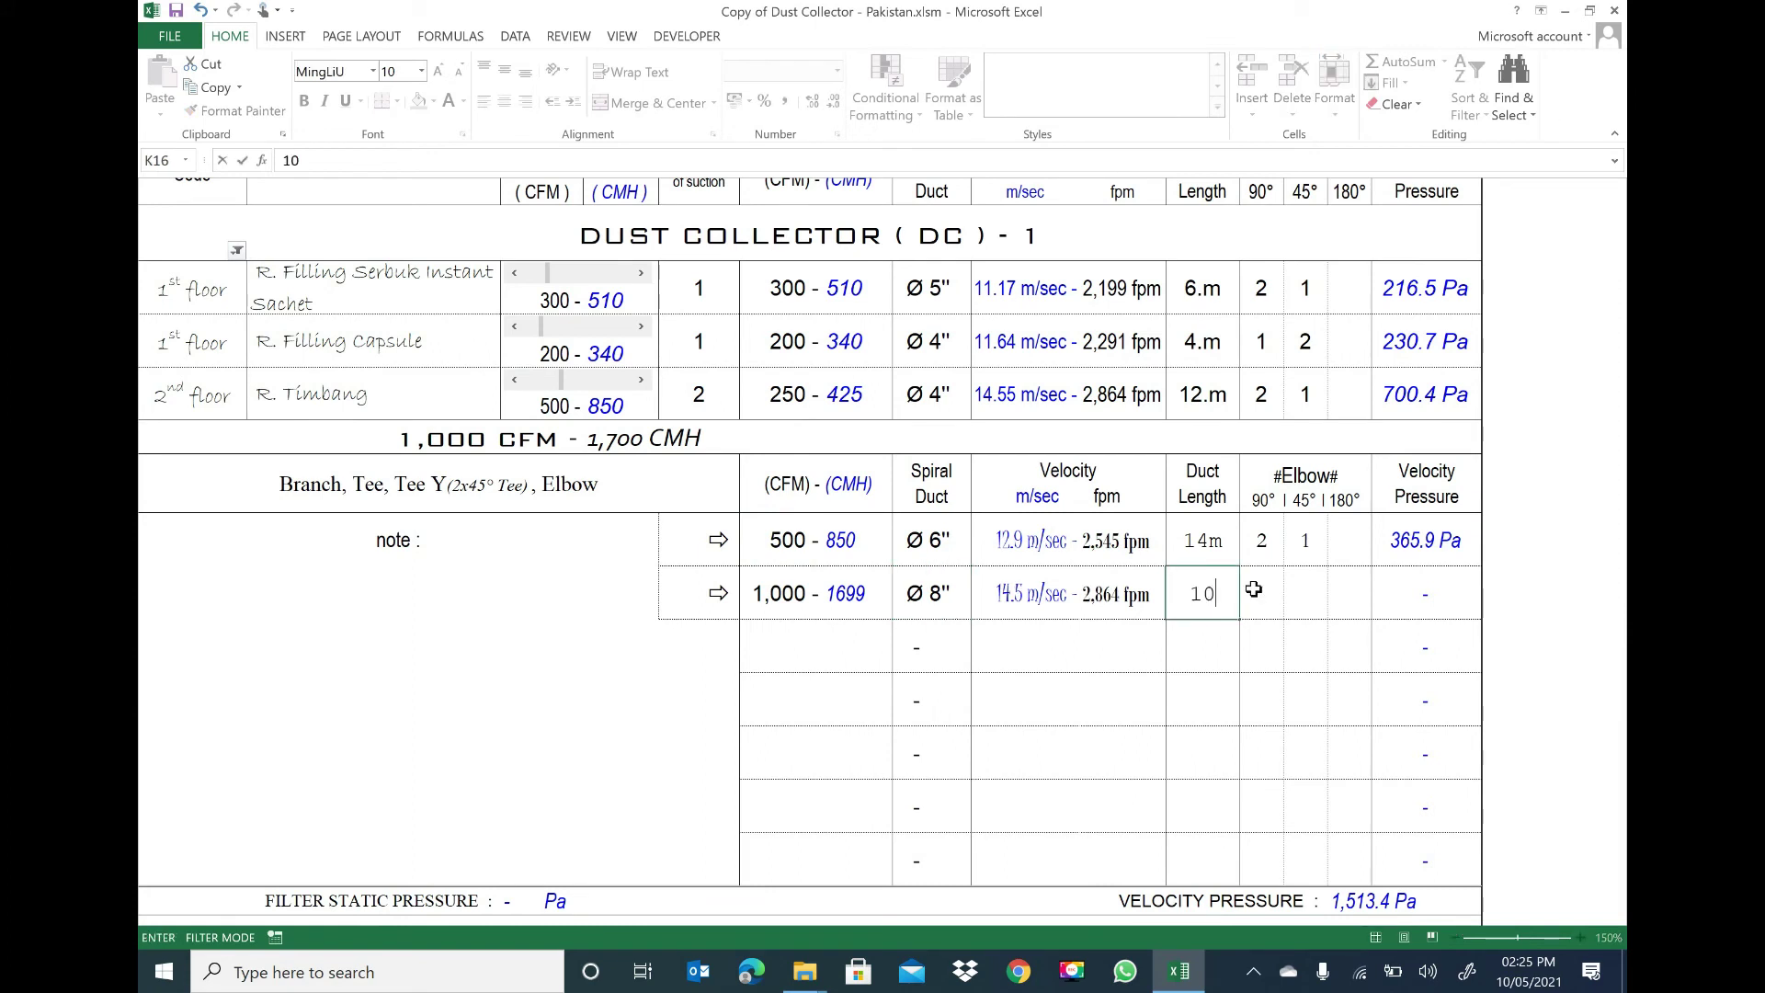
left_click(1267, 590)
type("1")
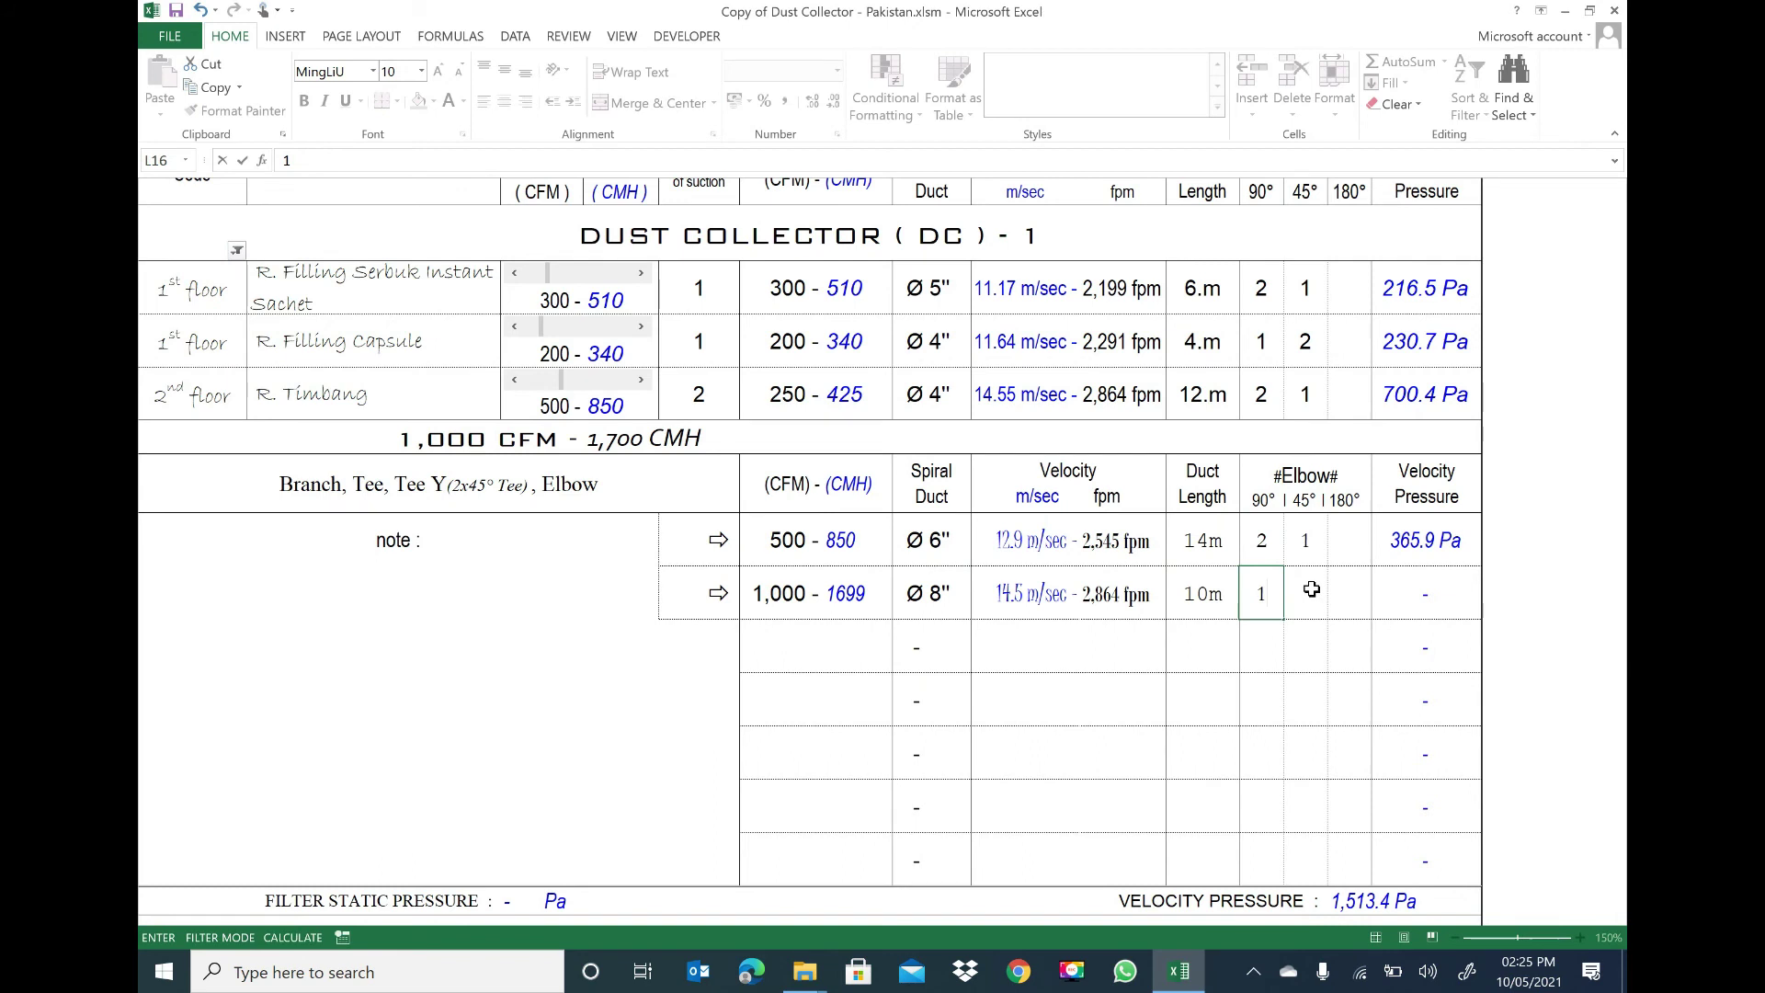
left_click(1312, 589)
type("4")
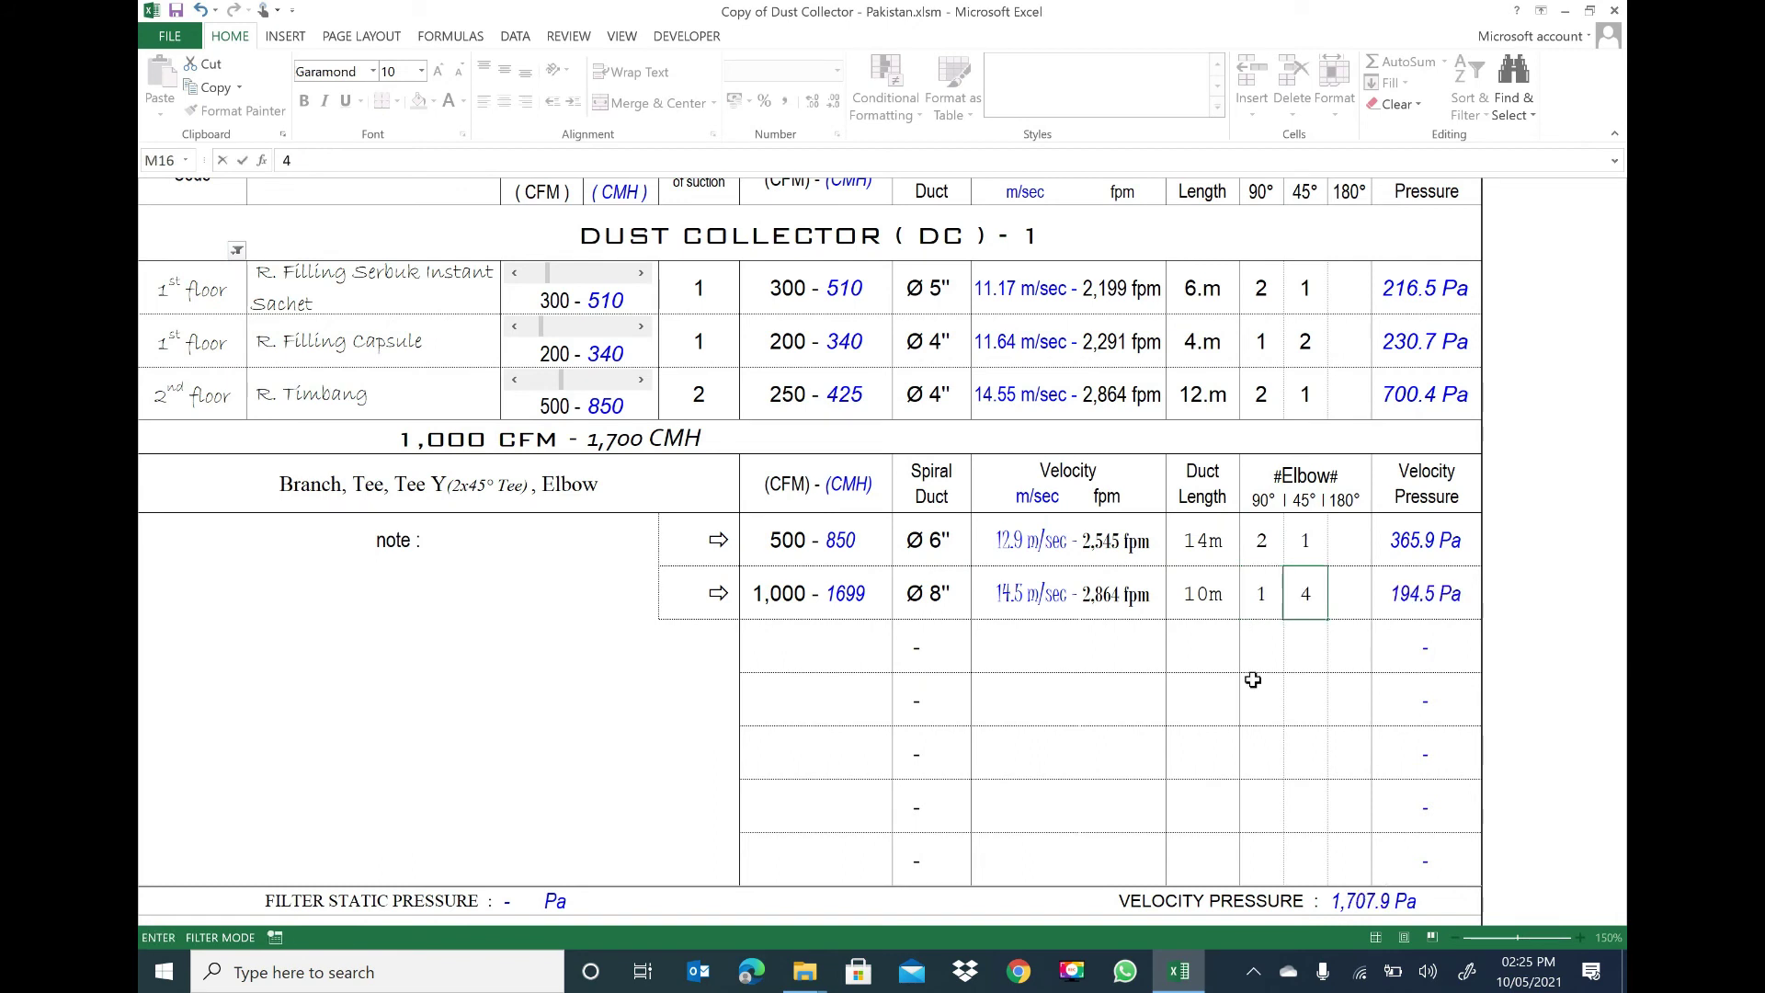
left_click(1253, 671)
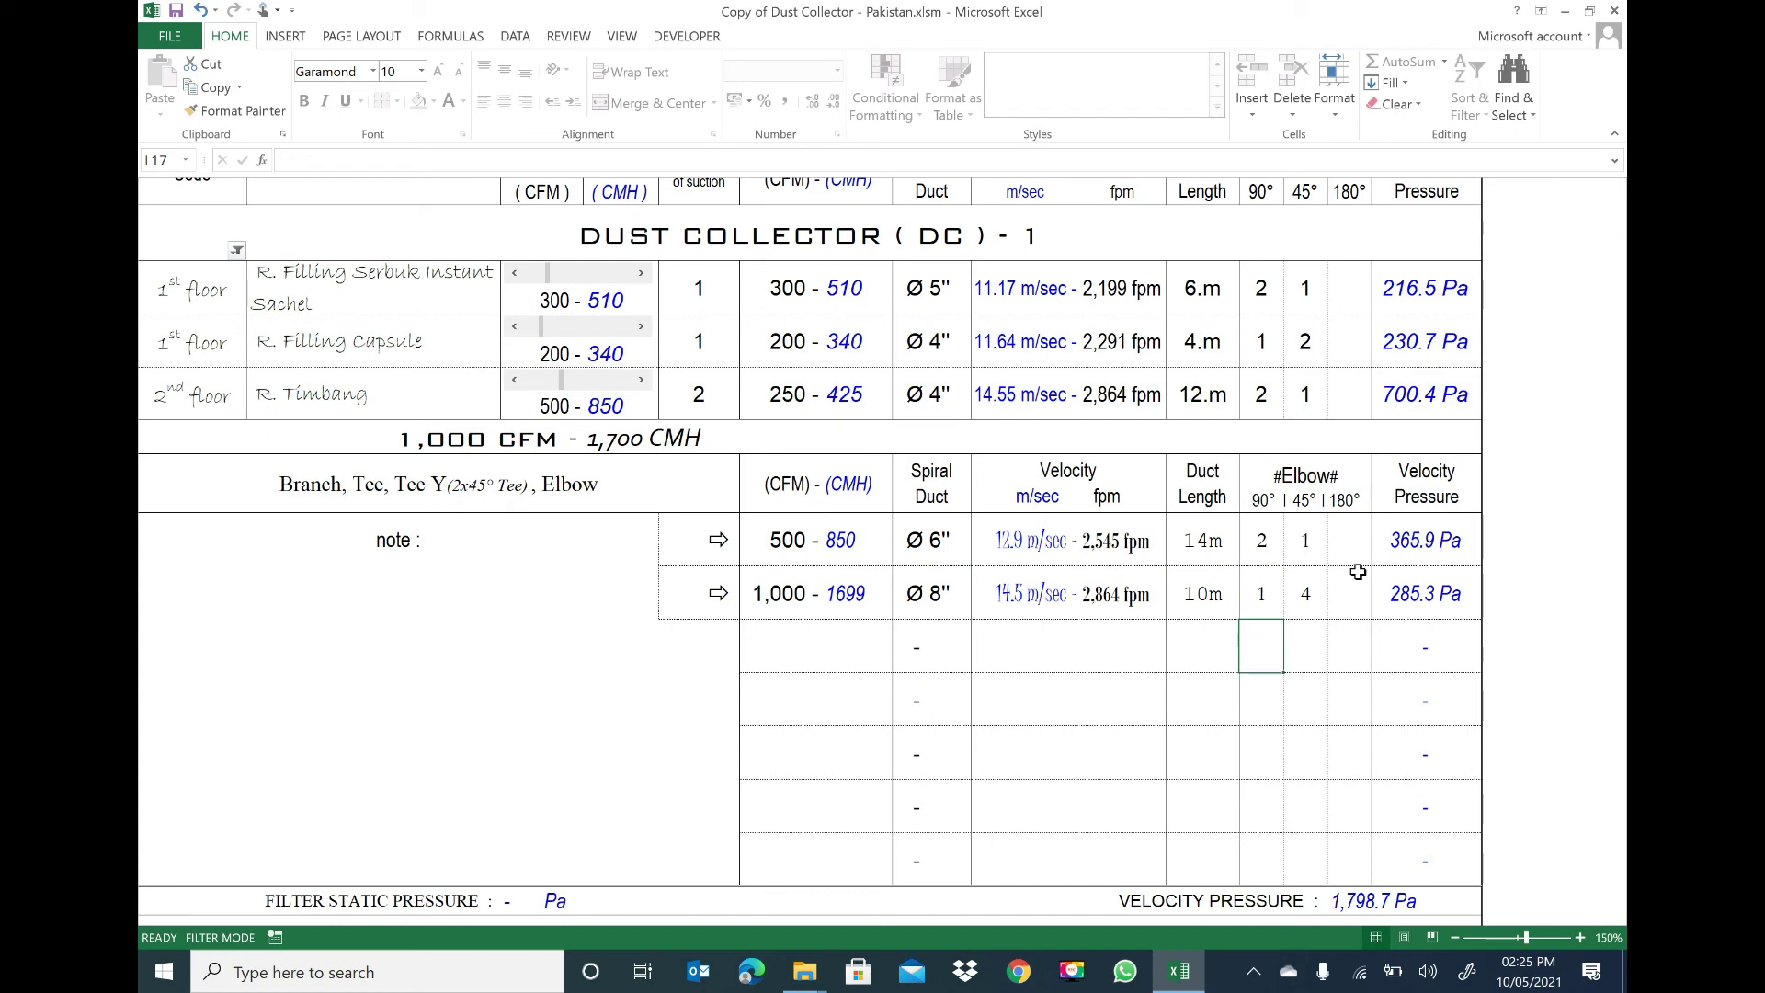
scroll(1388, 561, "down", 1)
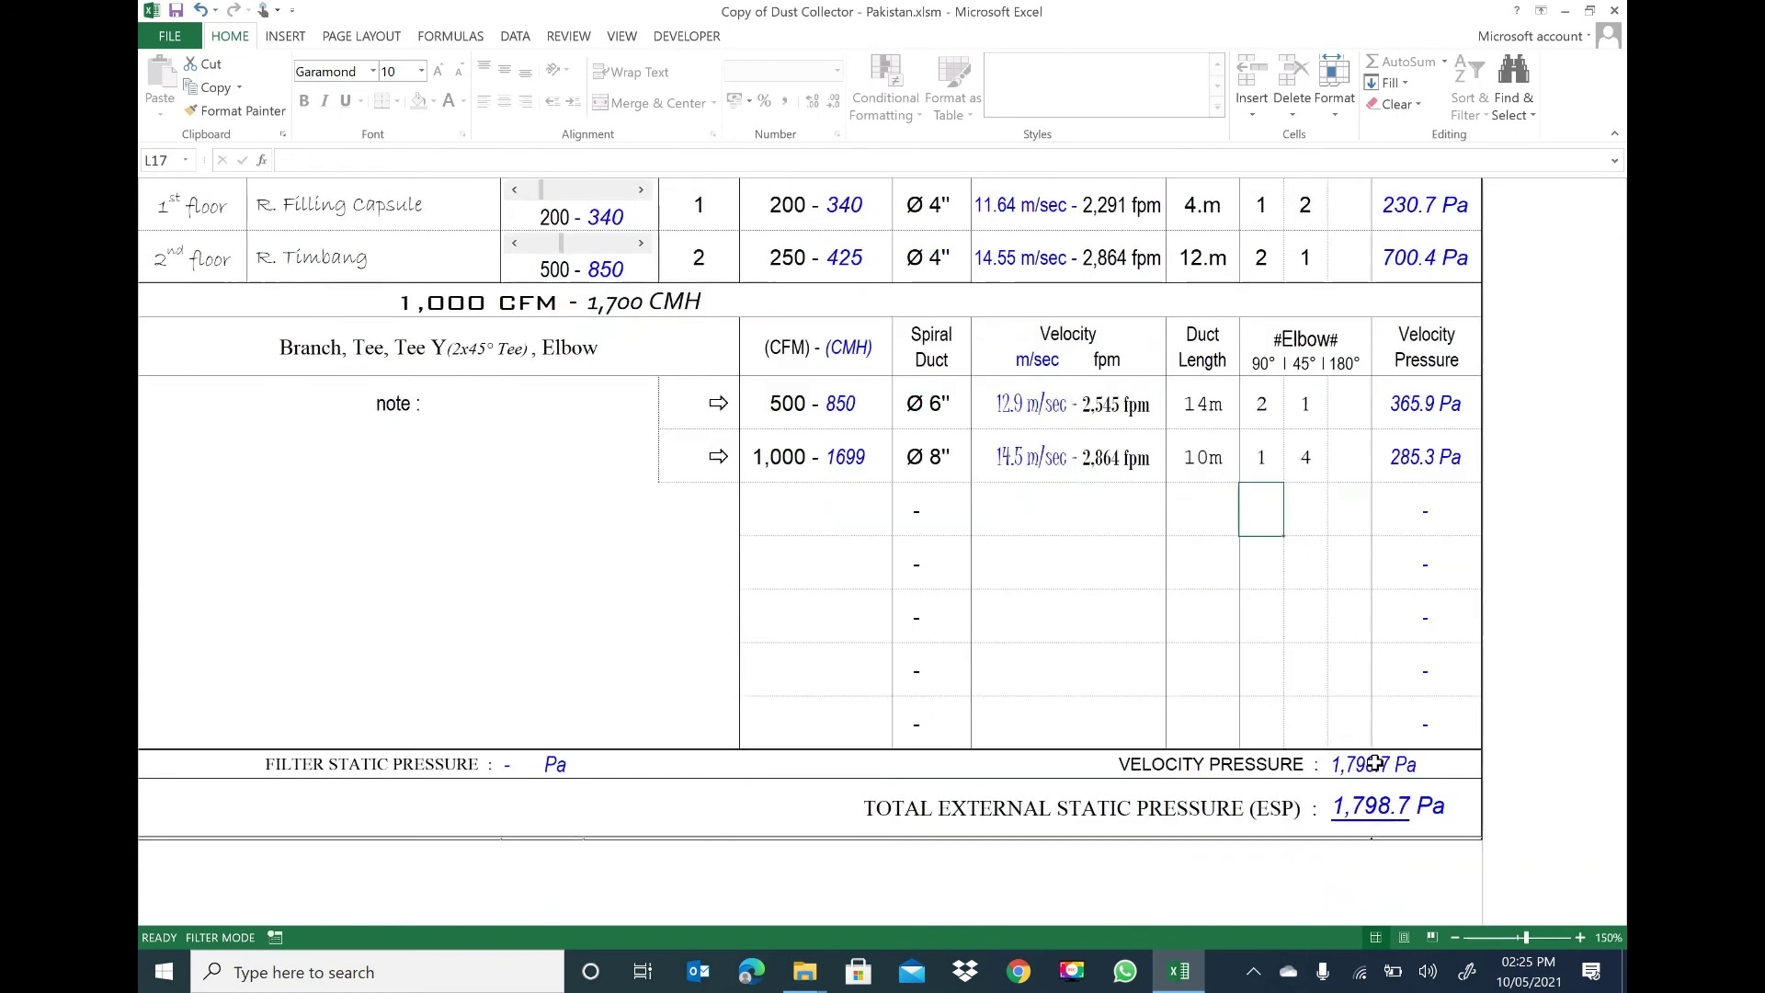
scroll(1394, 486, "up", 1)
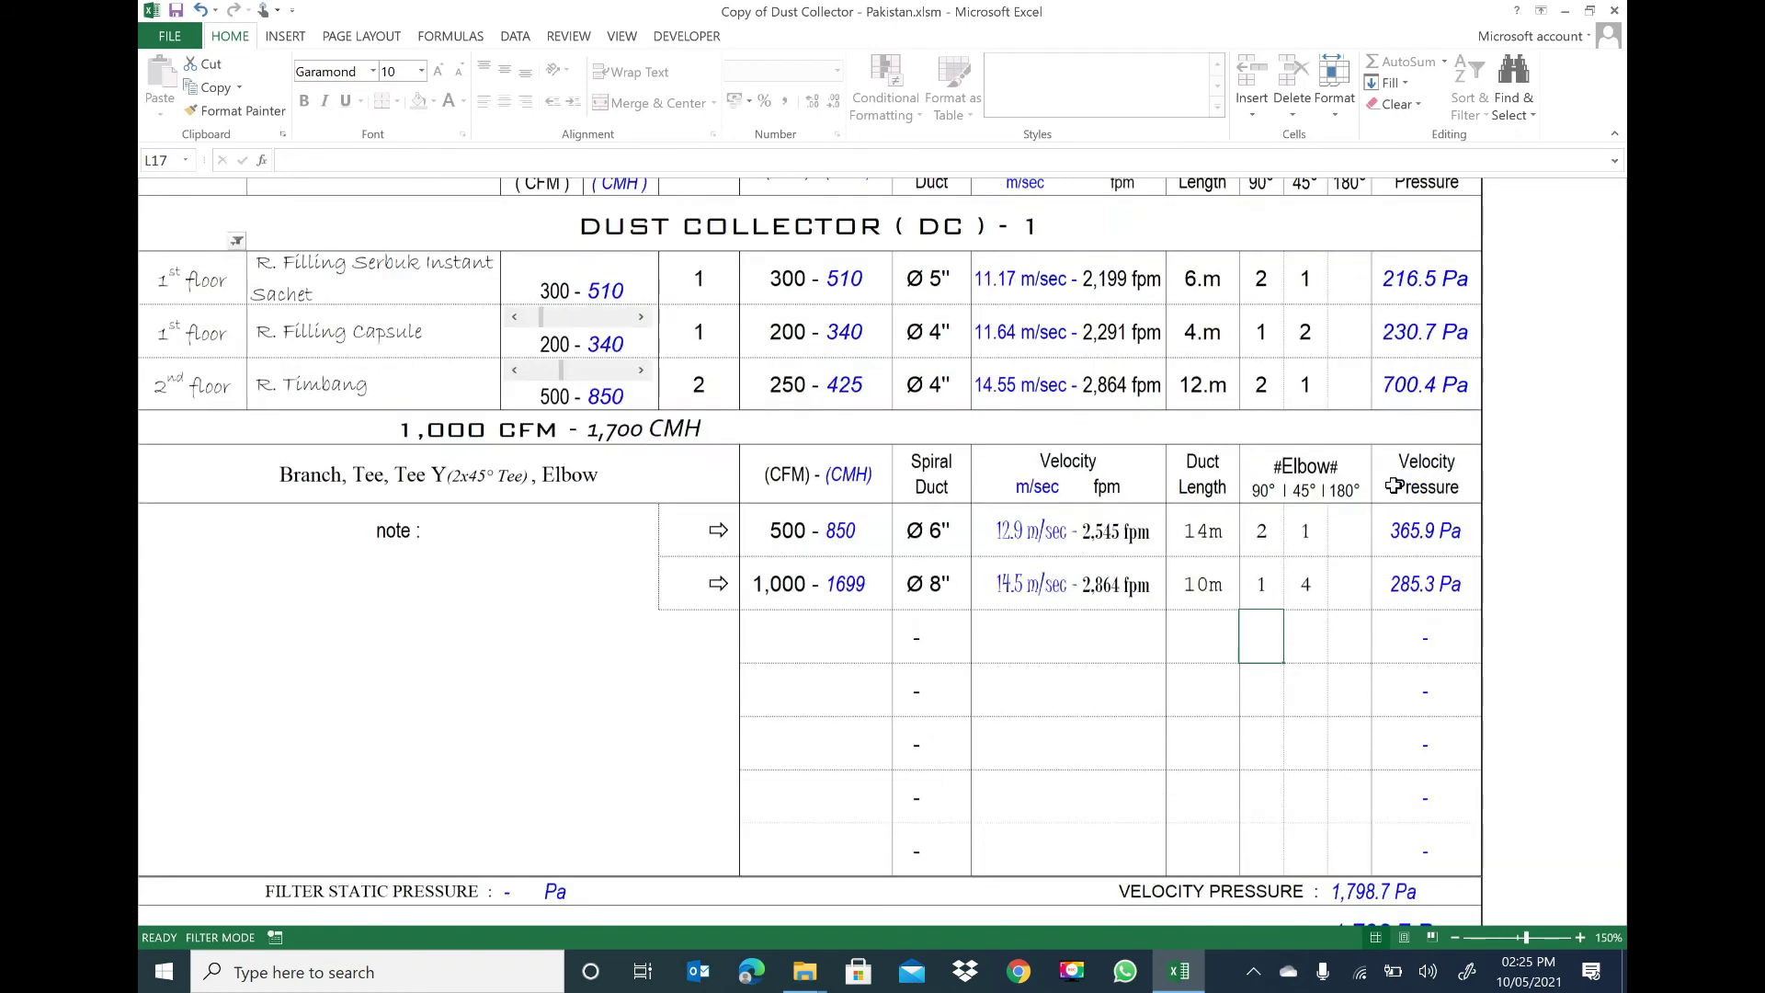
scroll(1428, 497, "up", 1)
scroll(1407, 748, "down", 1)
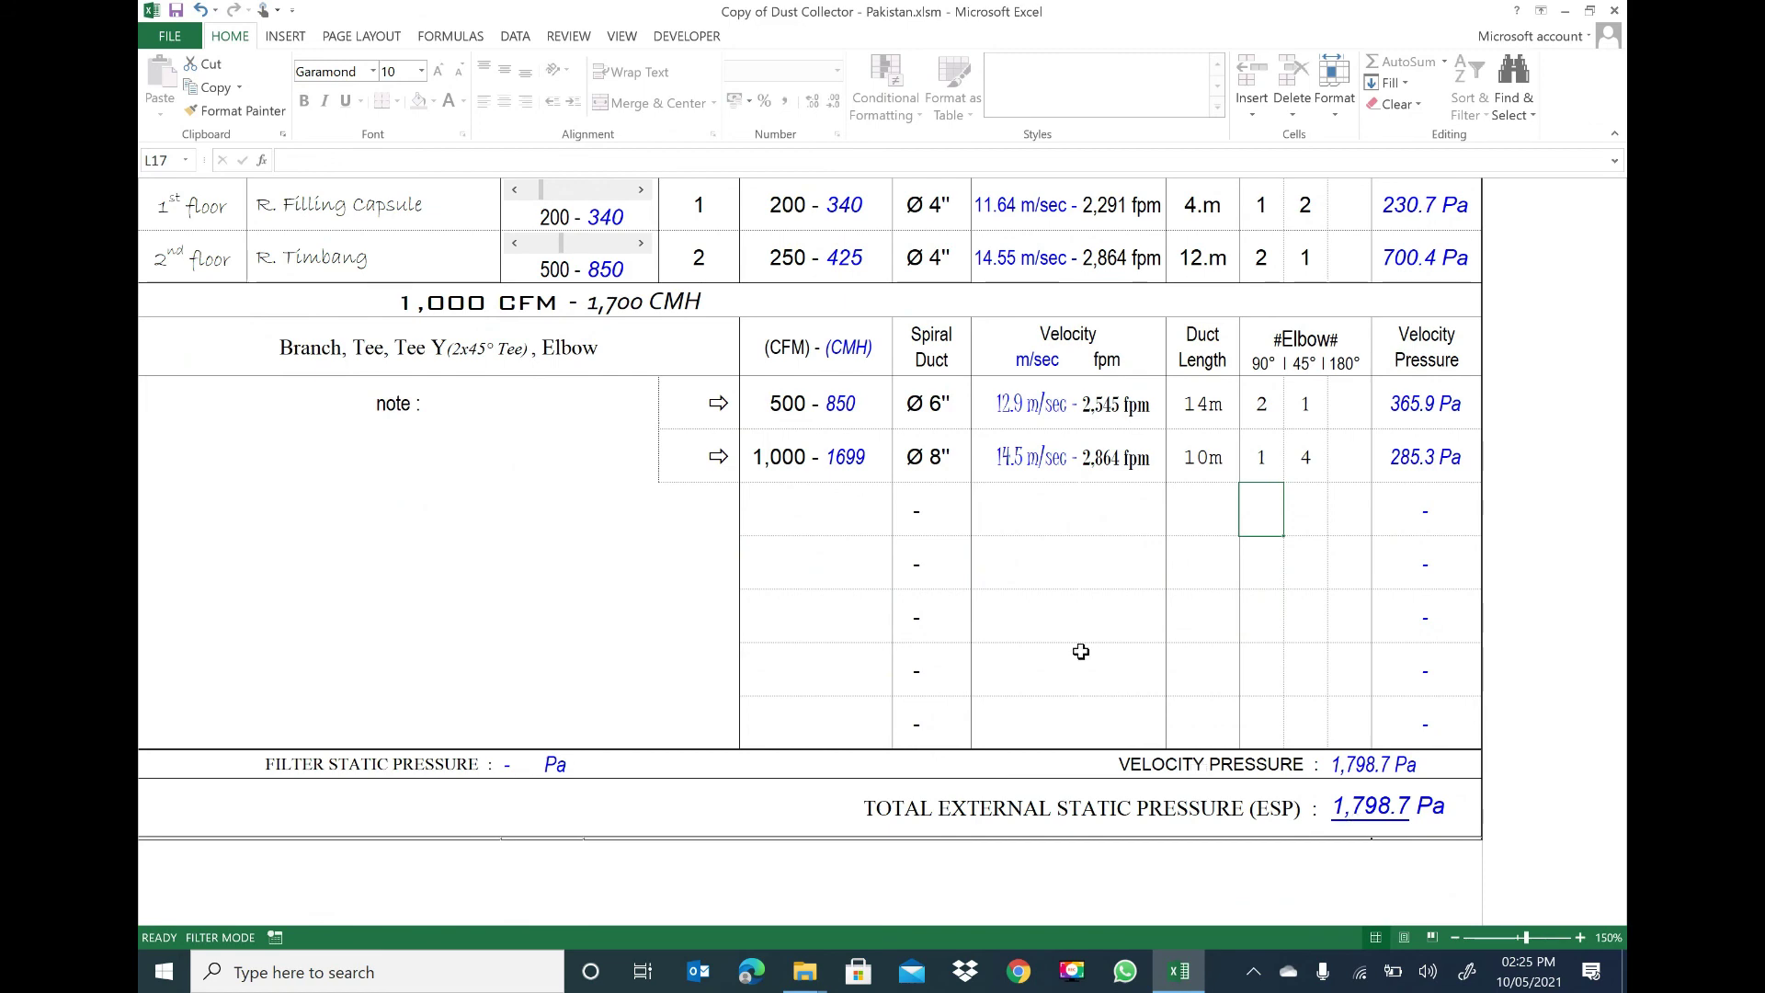
scroll(1096, 651, "up", 3)
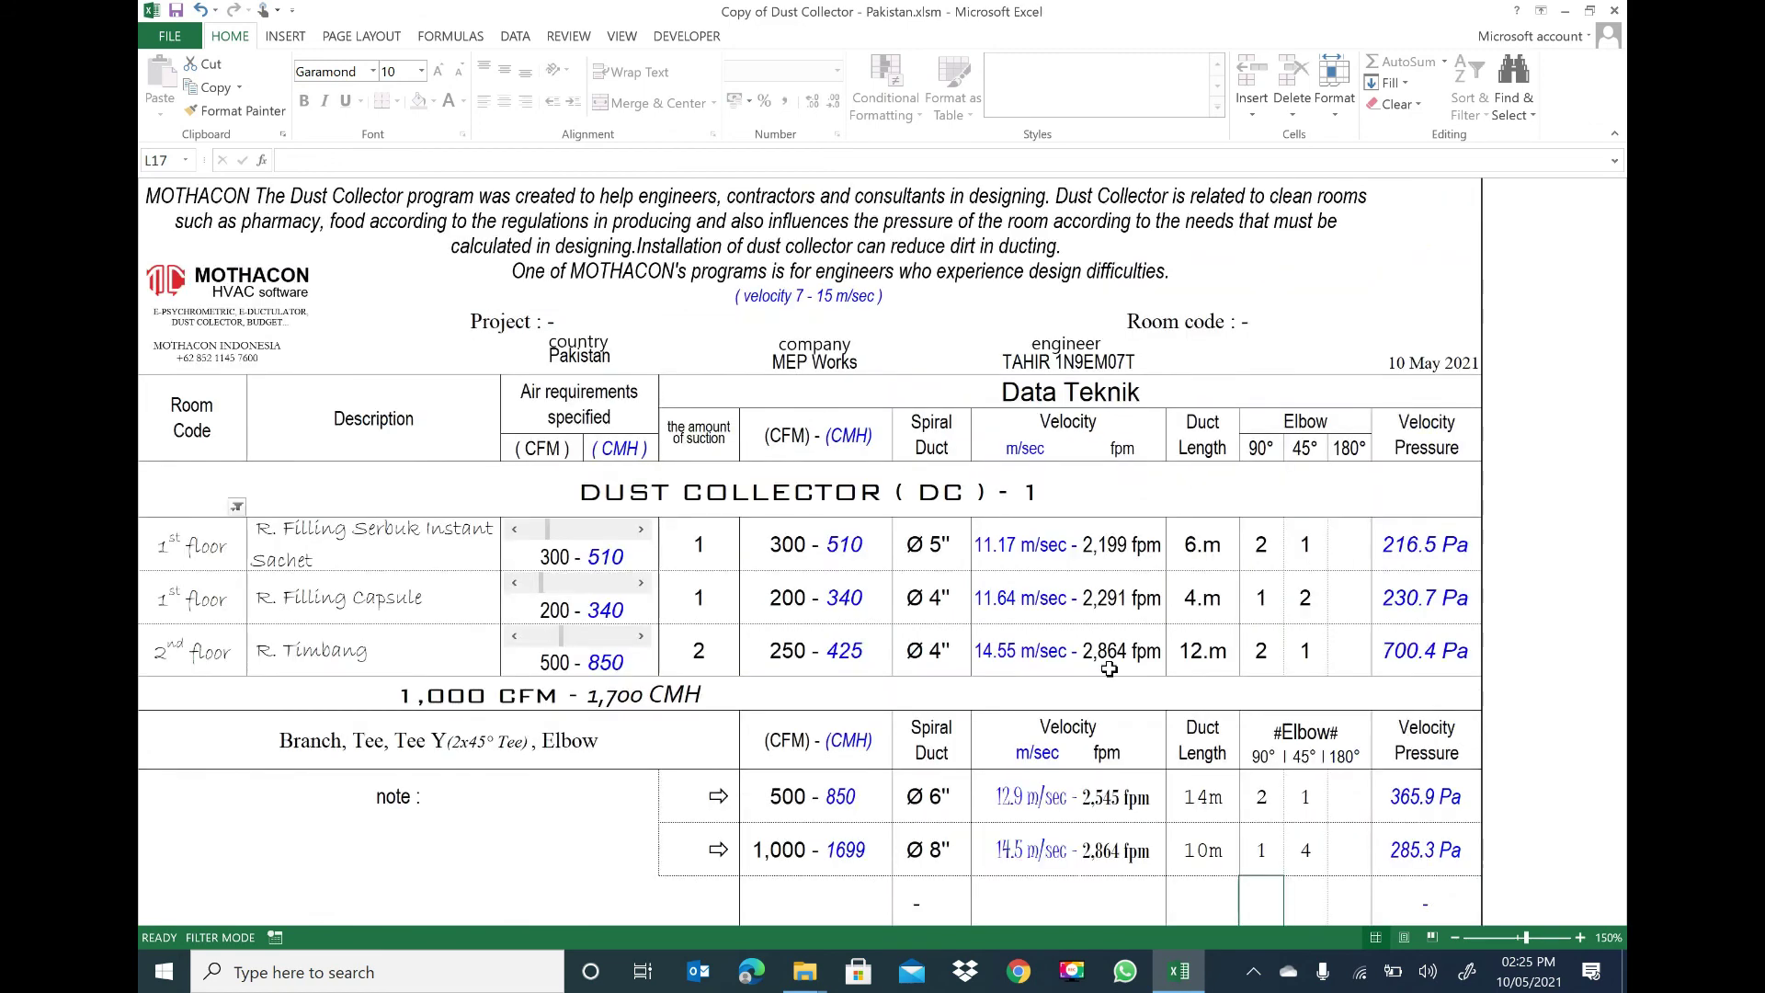
scroll(1109, 677, "down", 1)
scroll(1108, 677, "down", 4)
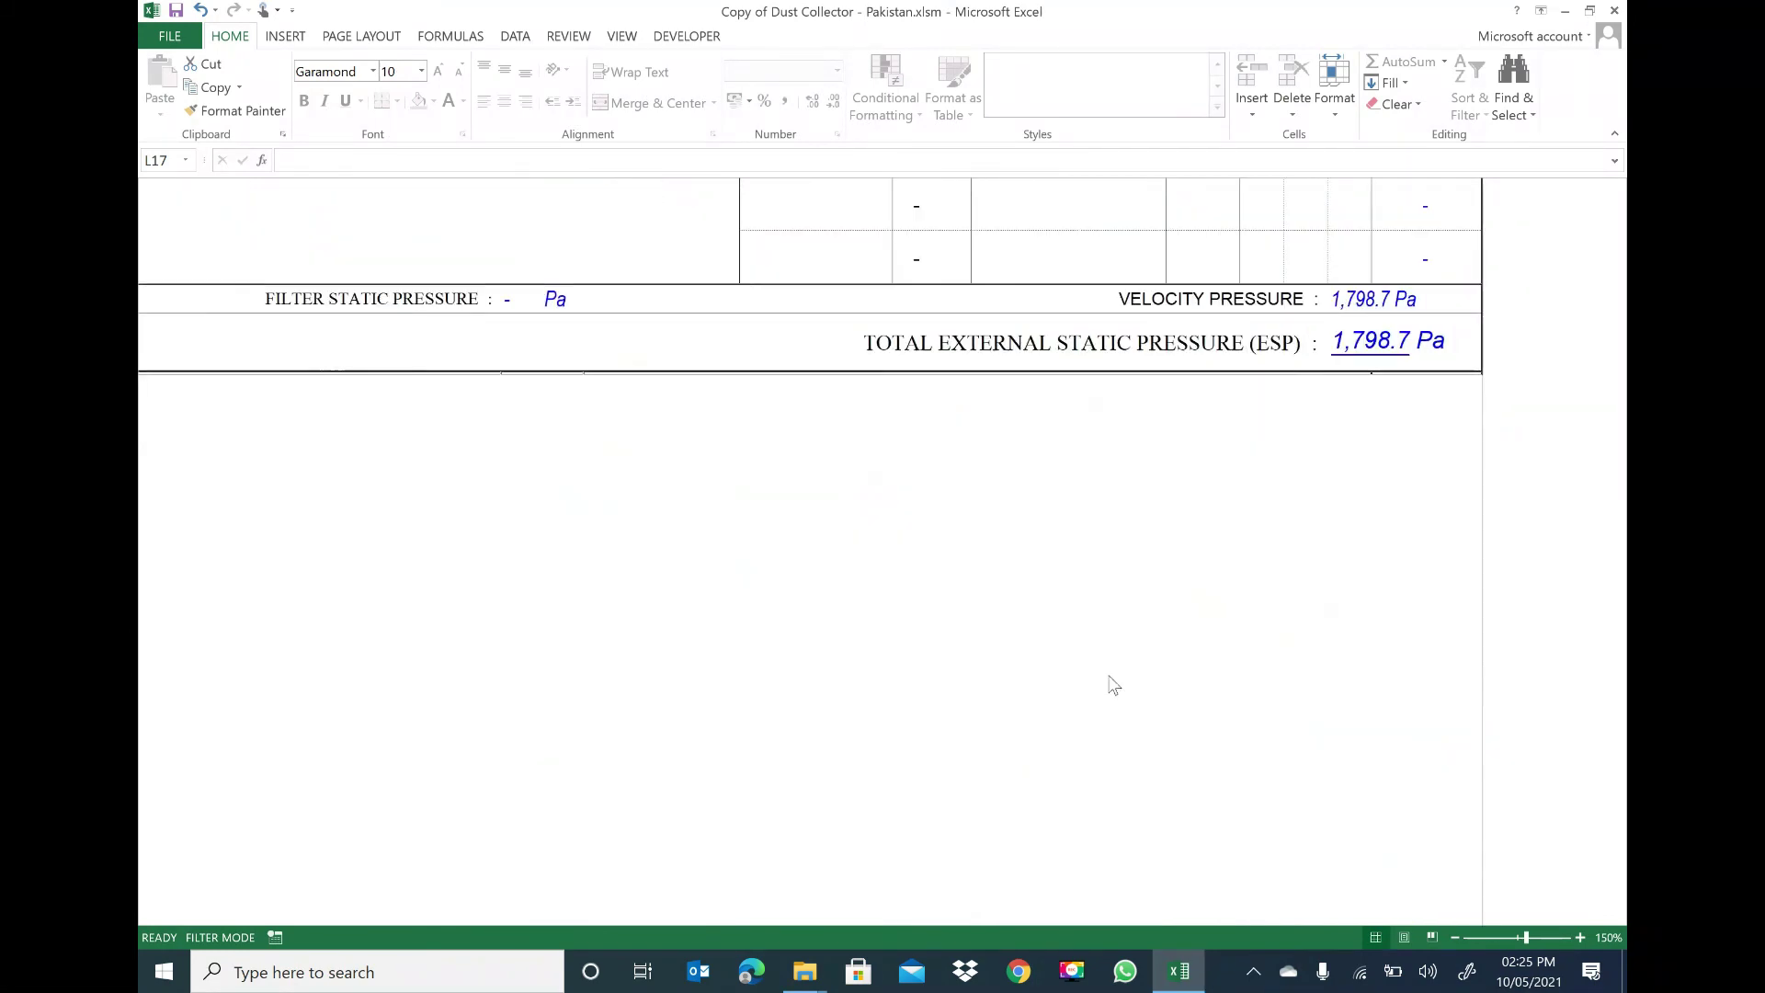